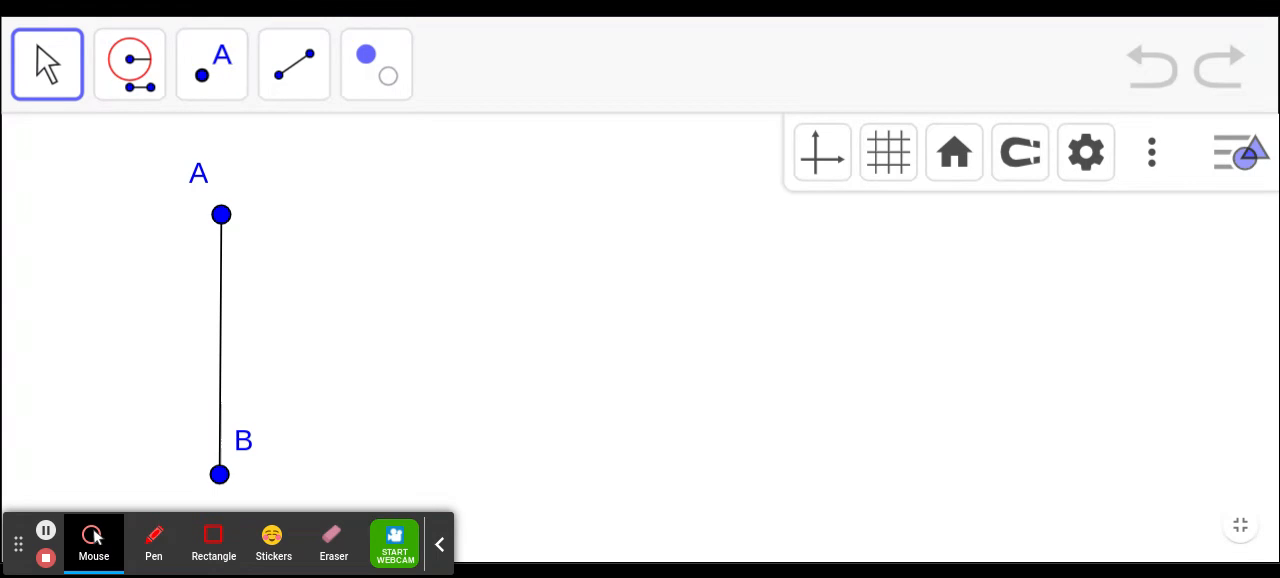
# - Draw a line through two new points beside segment AB, starting near A's height and sloping down away from it
pyautogui.click(277, 83)
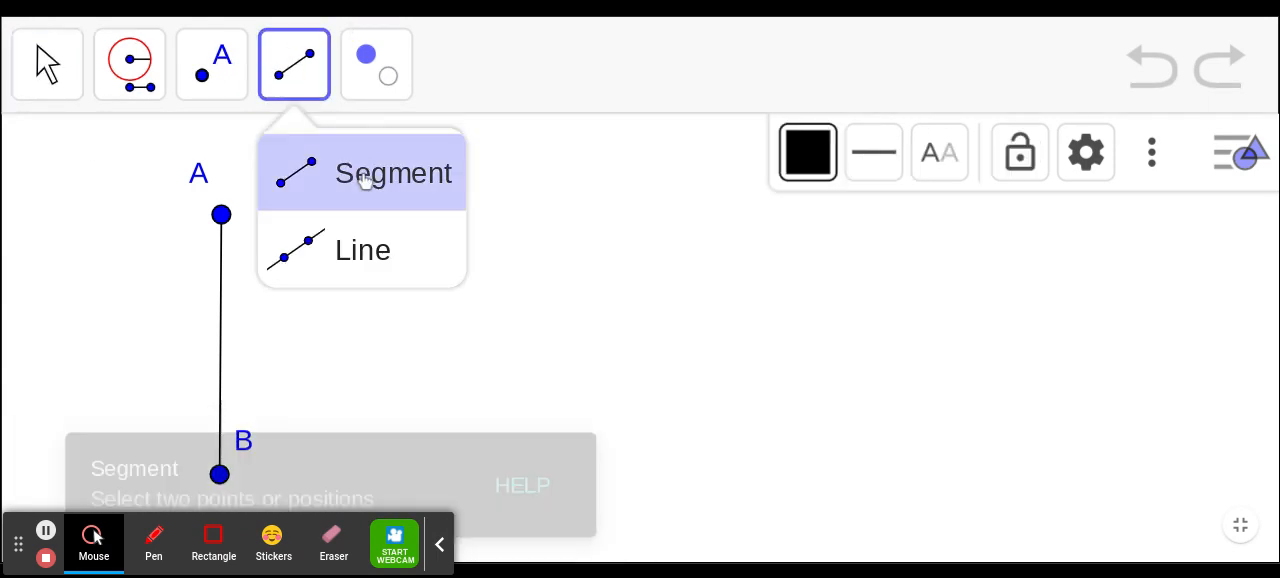
pyautogui.click(358, 236)
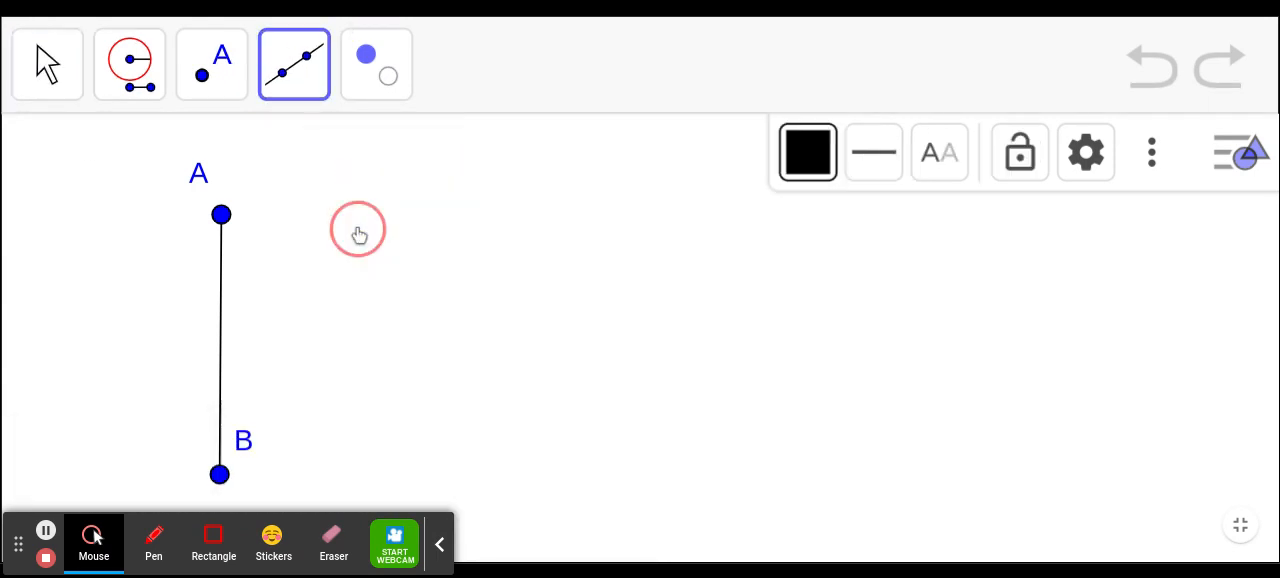
pyautogui.click(461, 220)
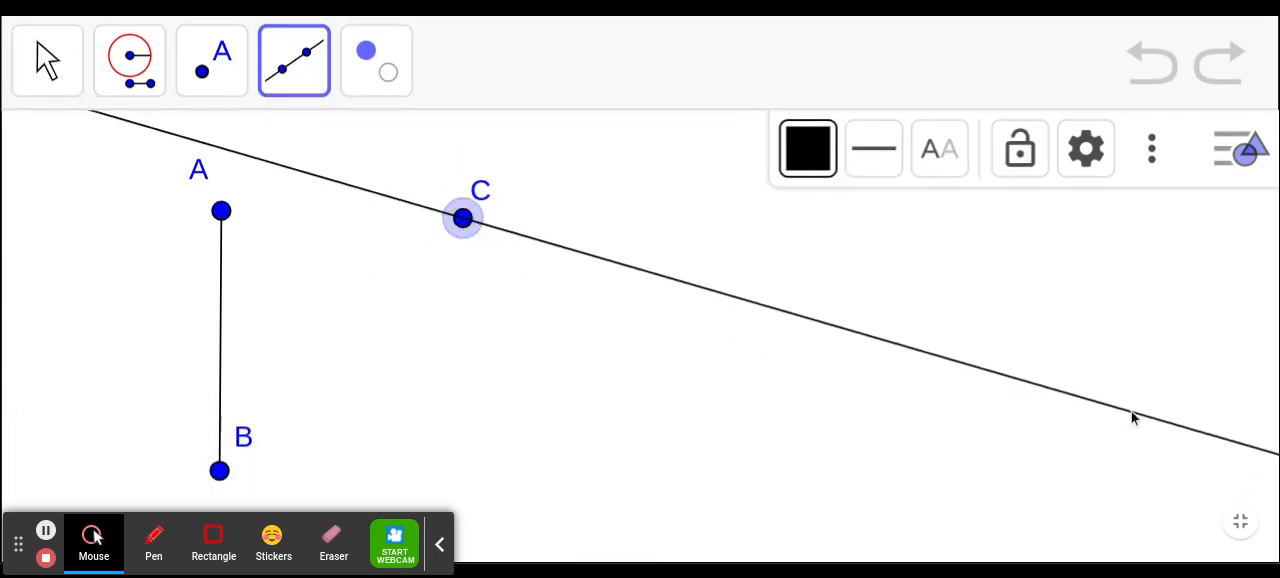
pyautogui.click(1205, 442)
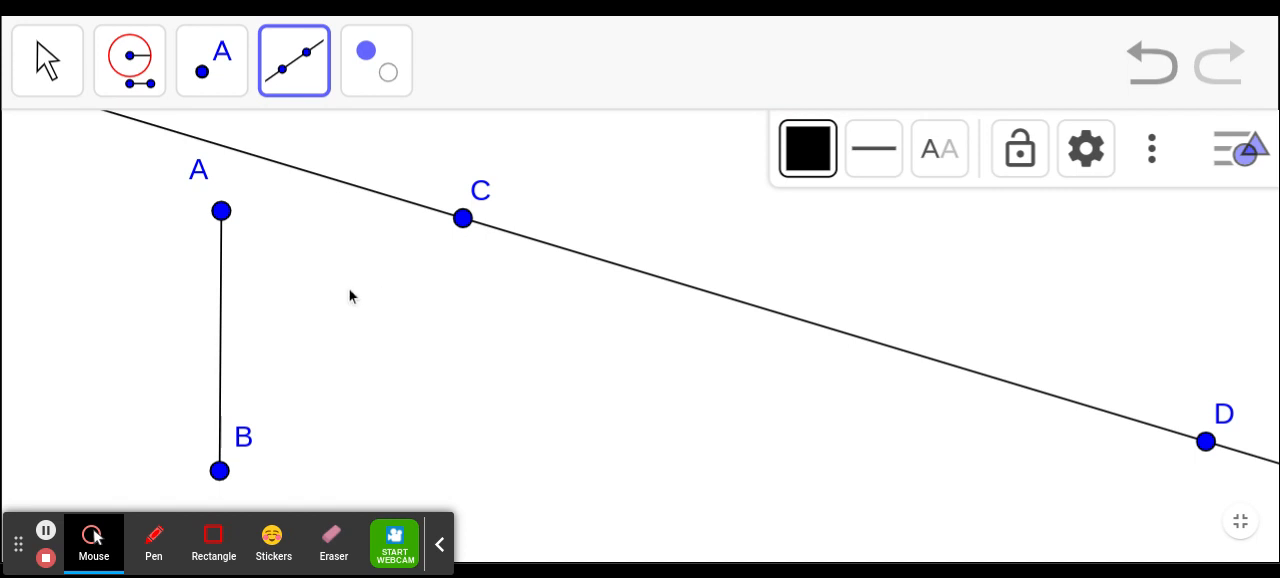
# - Construct a Compass circle centred on point C, using the distance from A to B as the radius
pyautogui.click(127, 80)
pyautogui.click(148, 160)
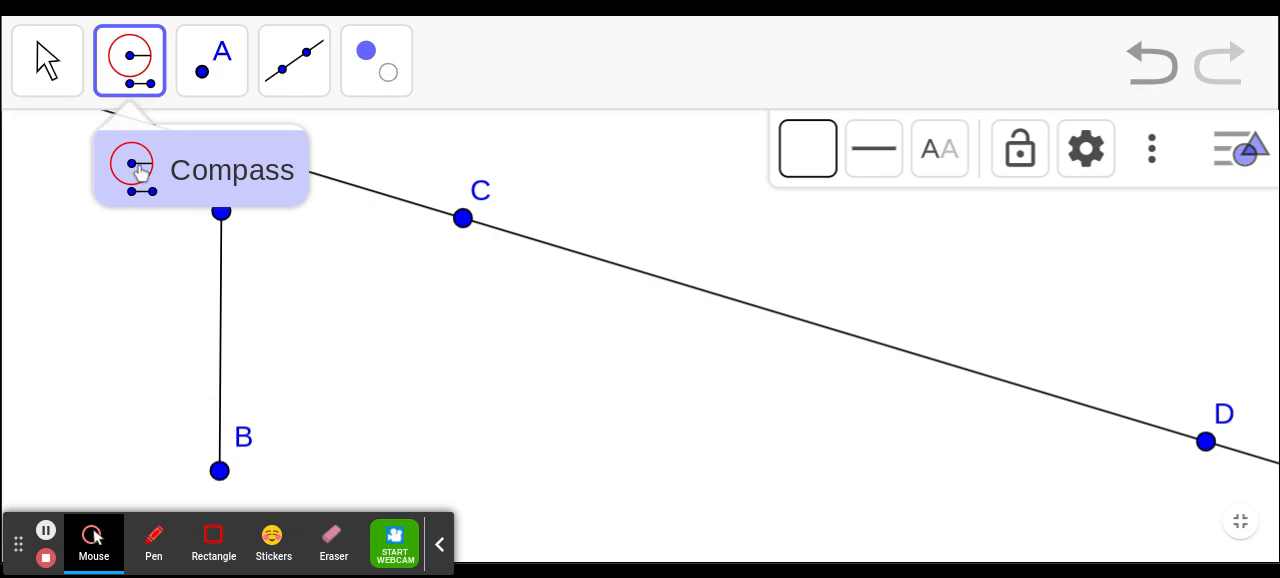
pyautogui.click(134, 174)
pyautogui.click(140, 70)
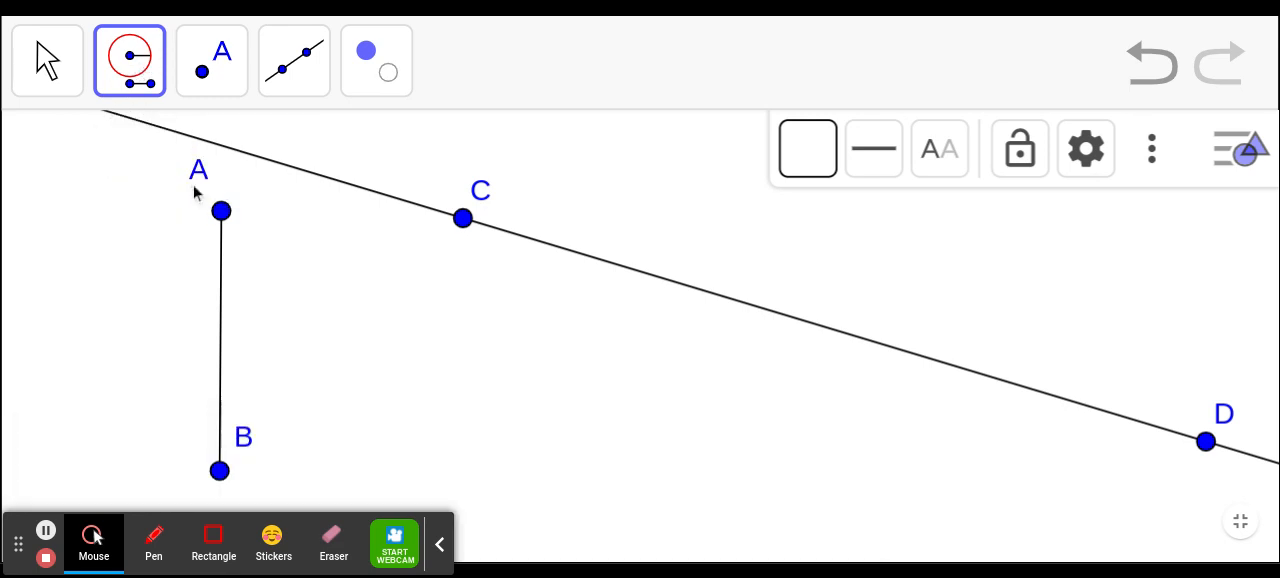
pyautogui.click(220, 212)
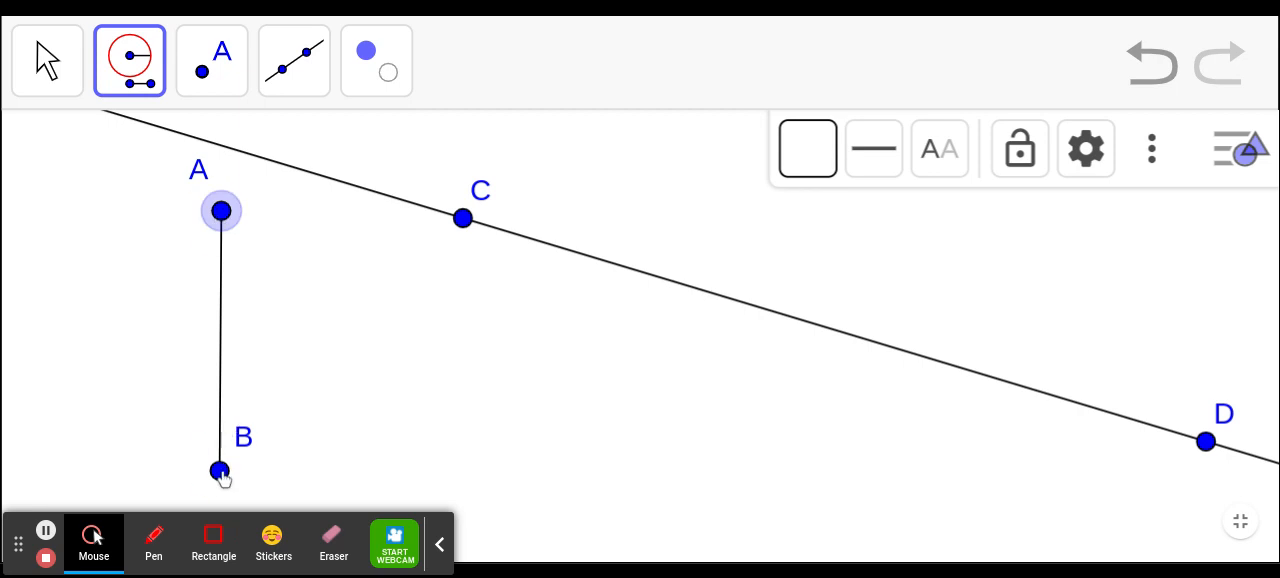
pyautogui.click(221, 474)
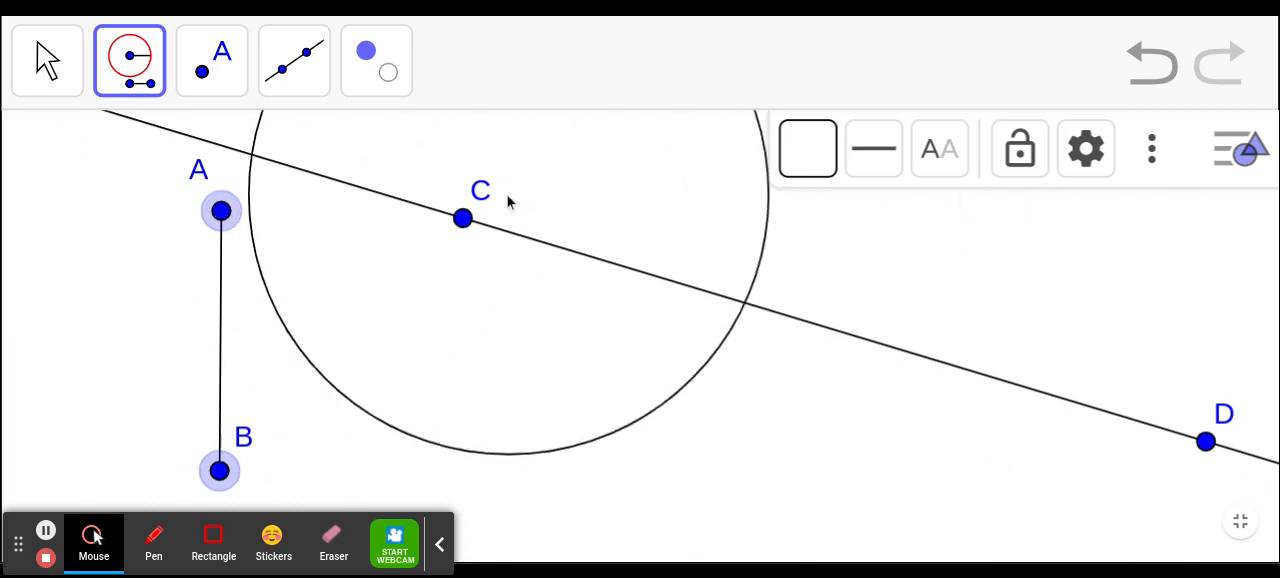
pyautogui.click(463, 218)
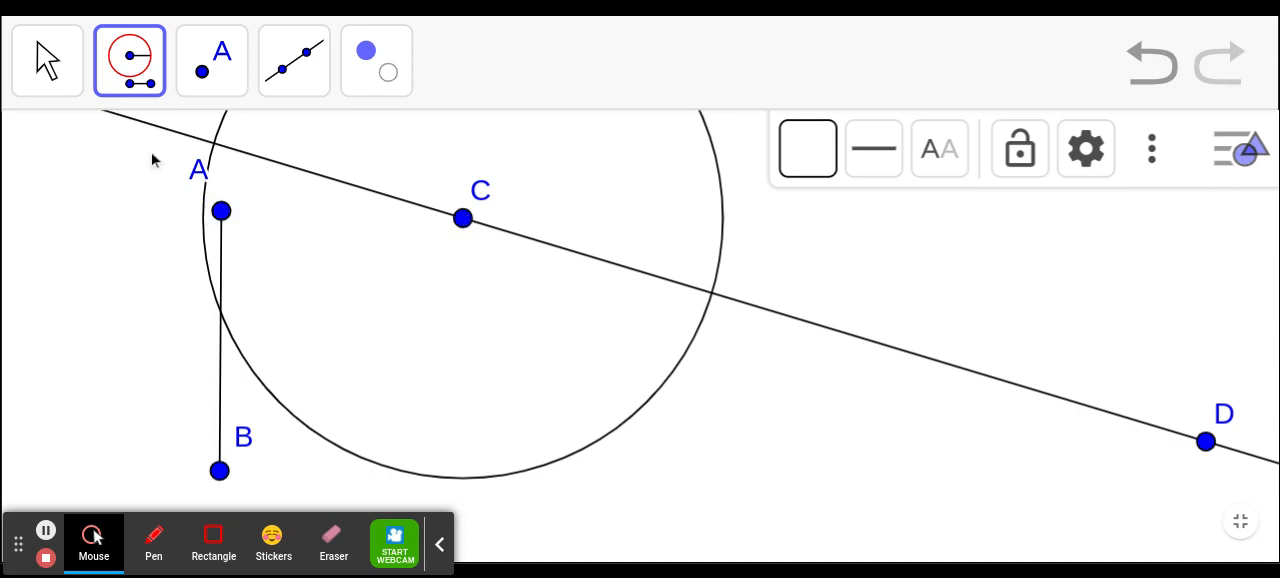
# - Mark the intersection of the circle and line CD that lies between C and D
pyautogui.click(160, 78)
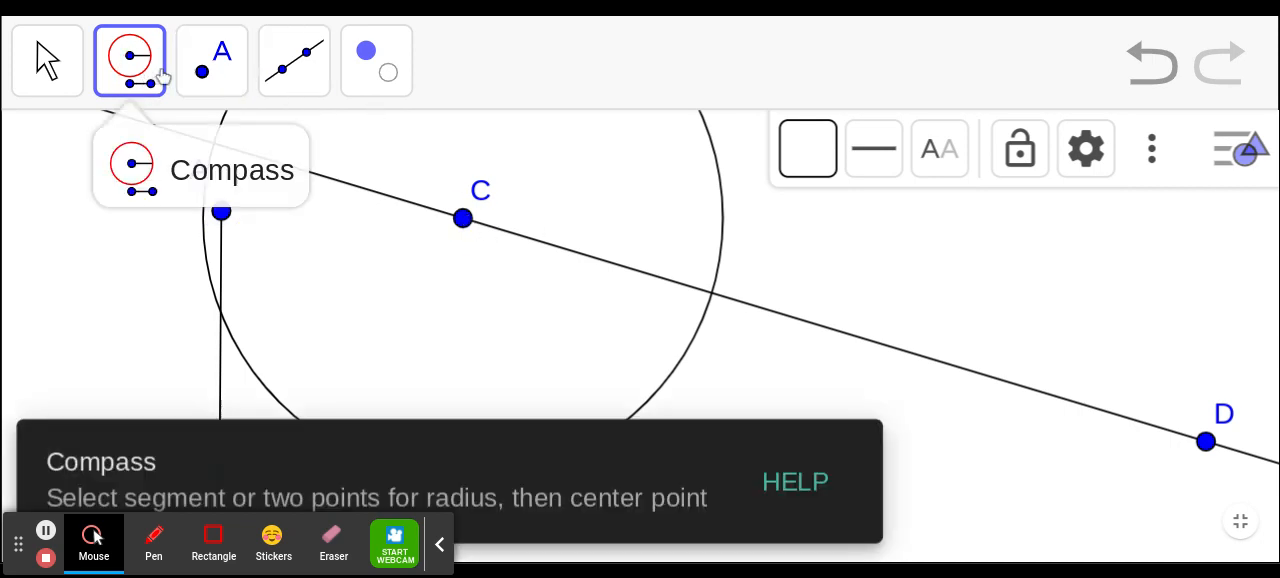
pyautogui.moveTo(236, 68)
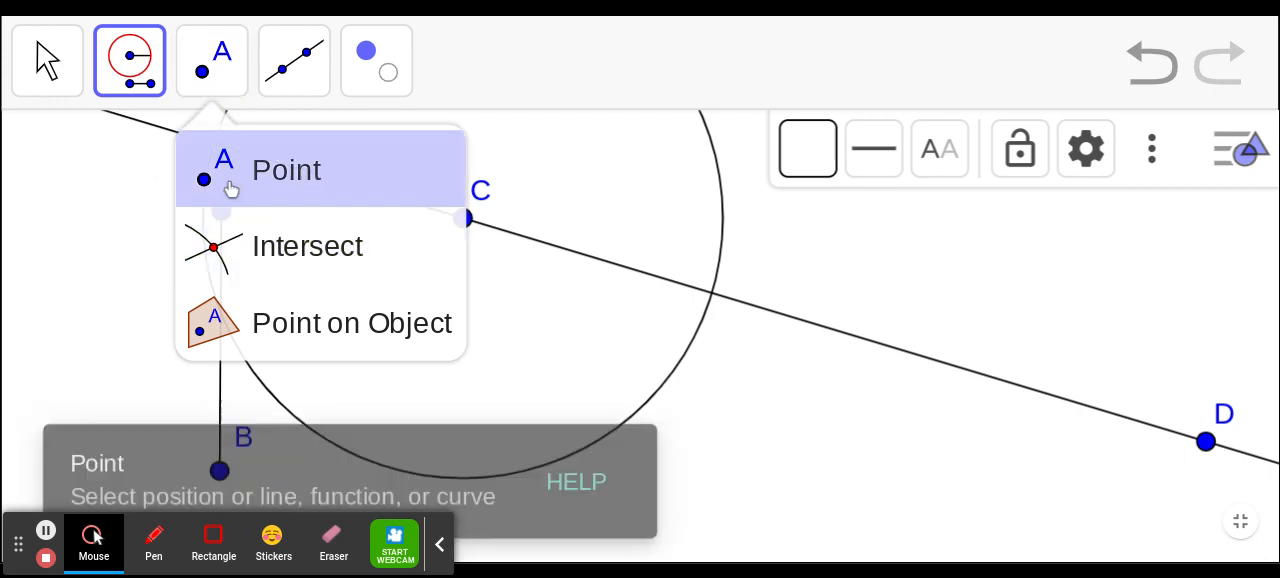
pyautogui.click(236, 241)
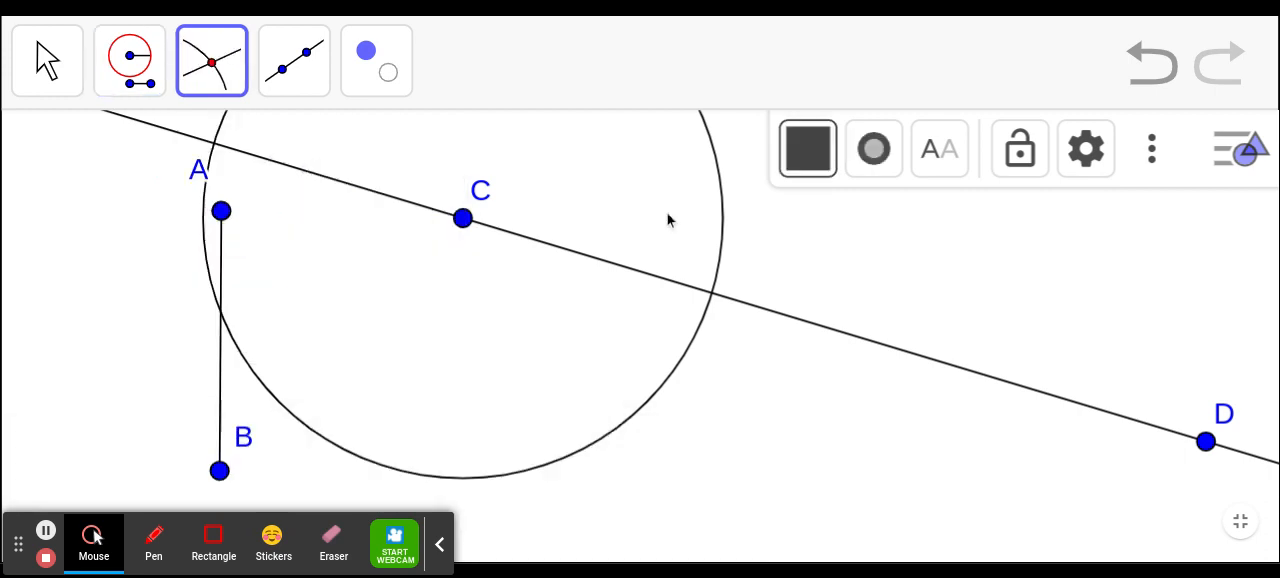
pyautogui.click(712, 300)
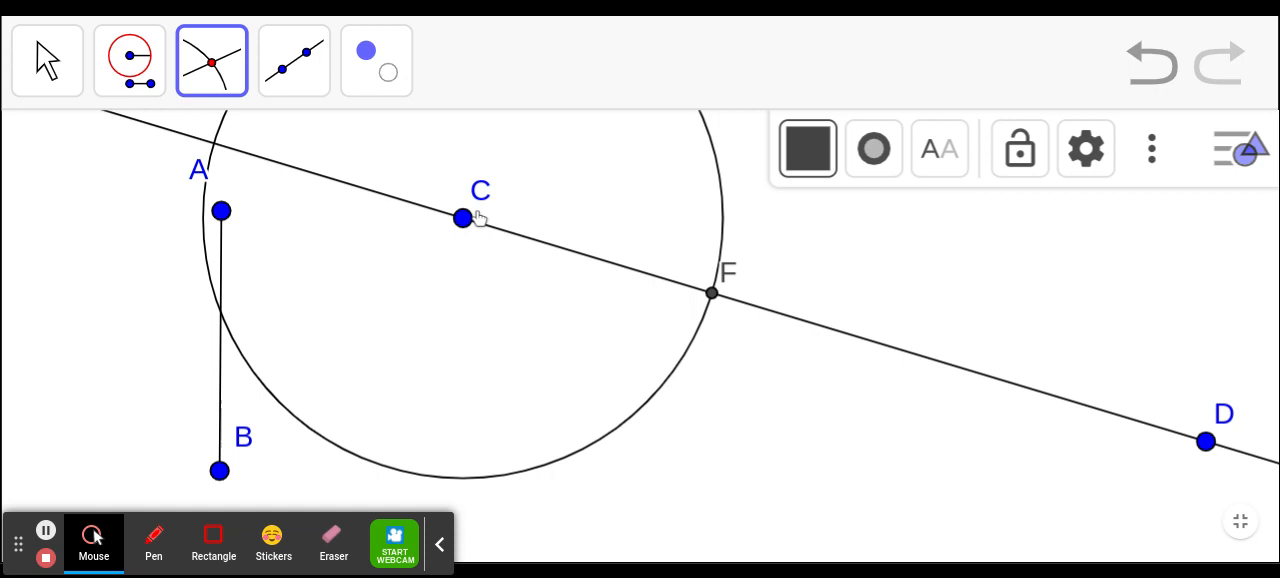
# - Draw a segment from point C to intersection point F
pyautogui.click(288, 67)
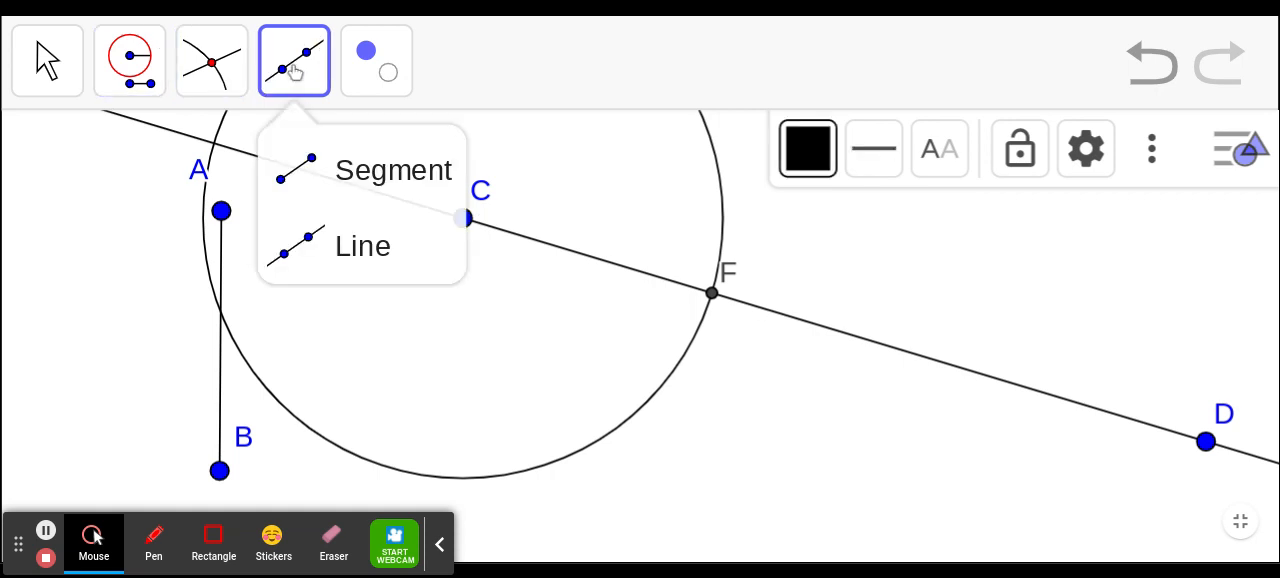
pyautogui.click(310, 170)
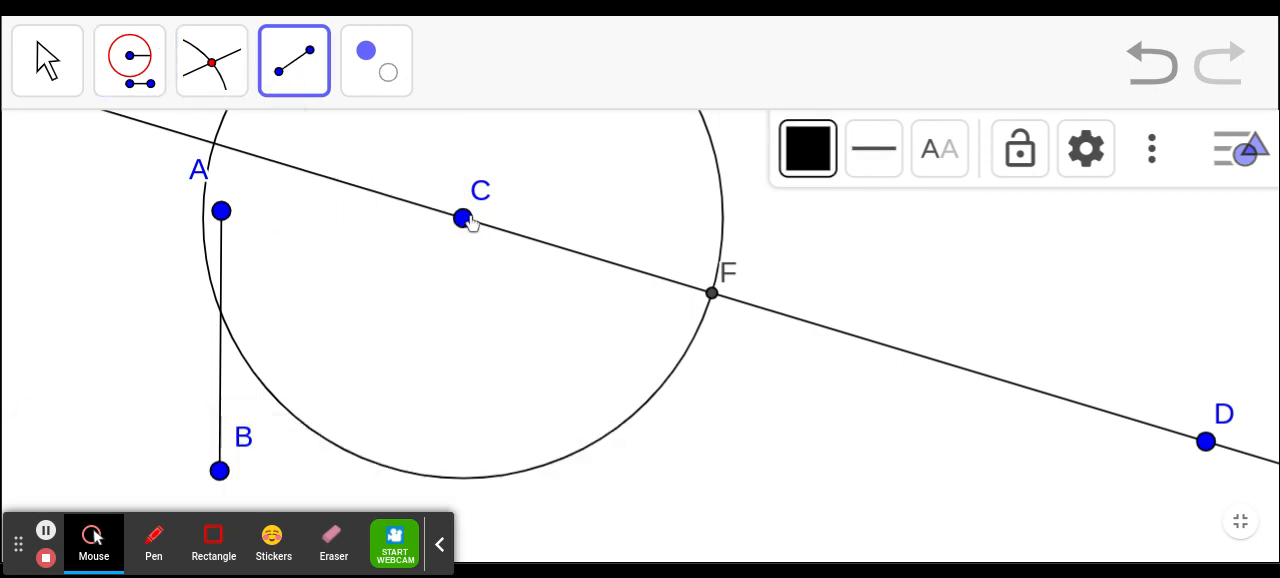
pyautogui.click(465, 220)
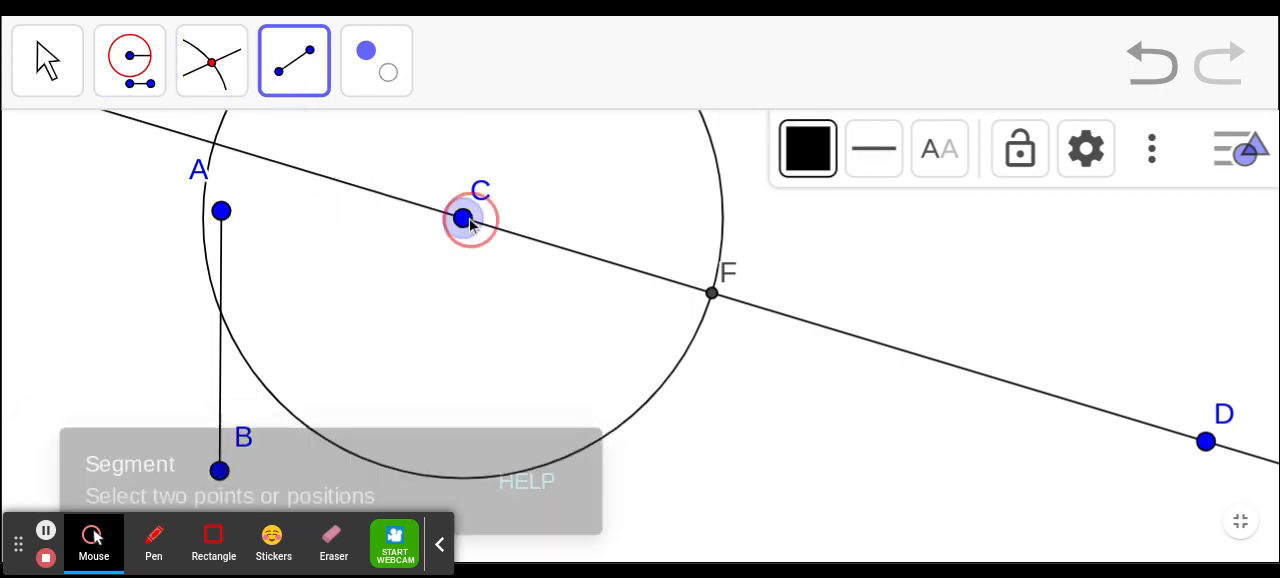
pyautogui.click(711, 294)
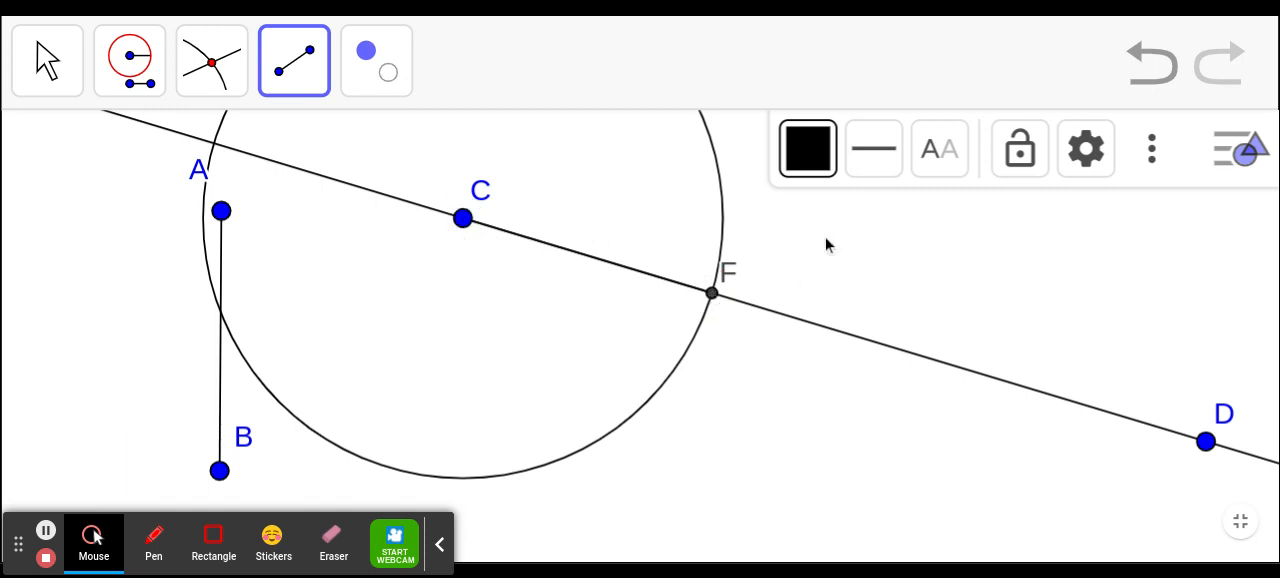
# - Colour the new segment CF dark green and set its line thickness to 10
pyautogui.click(823, 172)
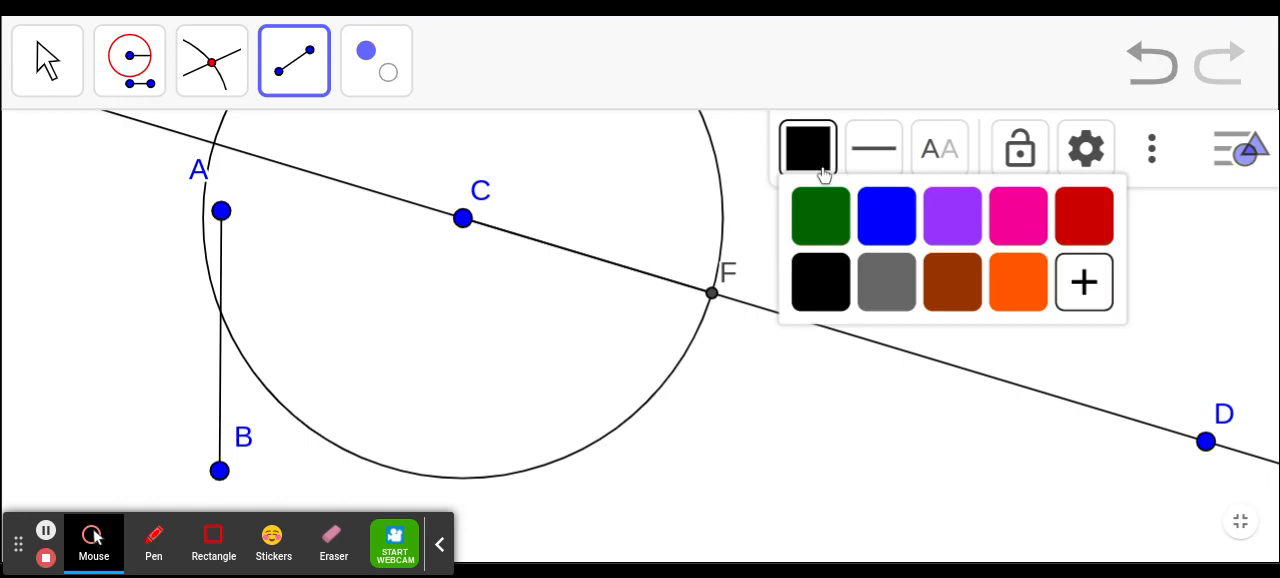
pyautogui.click(822, 213)
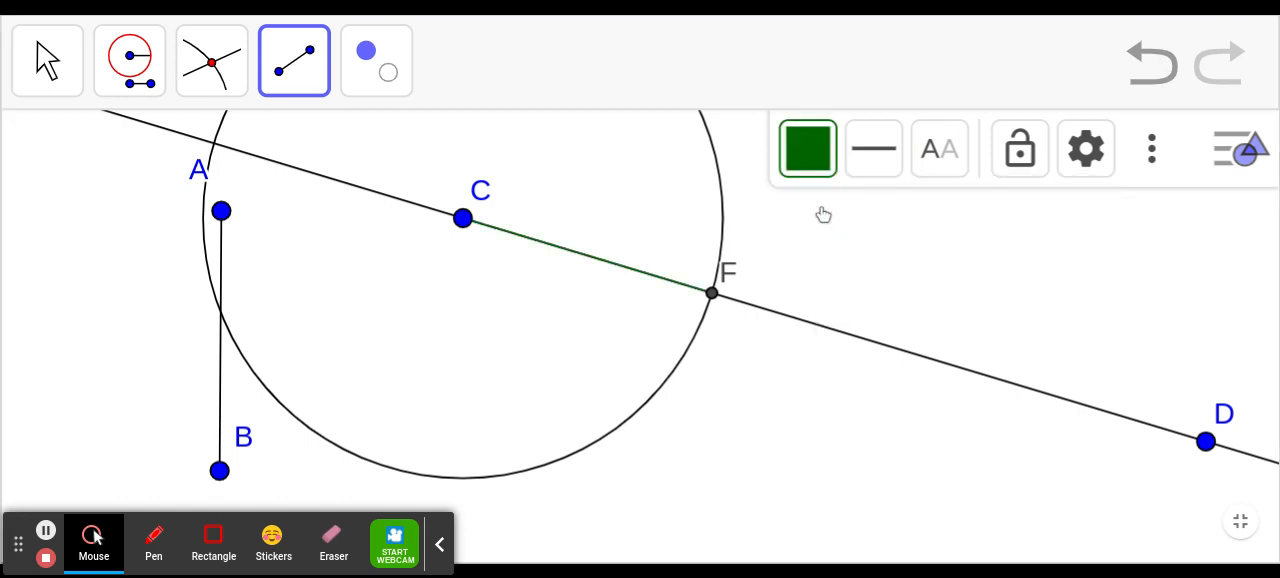
pyautogui.click(874, 148)
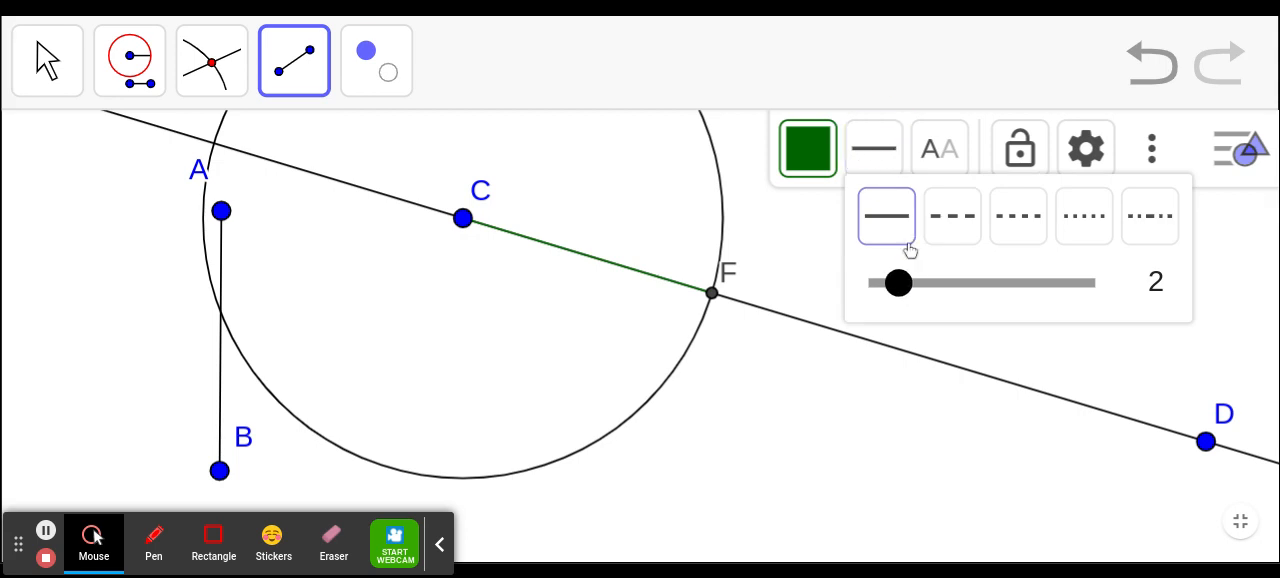
pyautogui.click(910, 287)
pyautogui.moveTo(910, 287); pyautogui.dragTo(1030, 290)
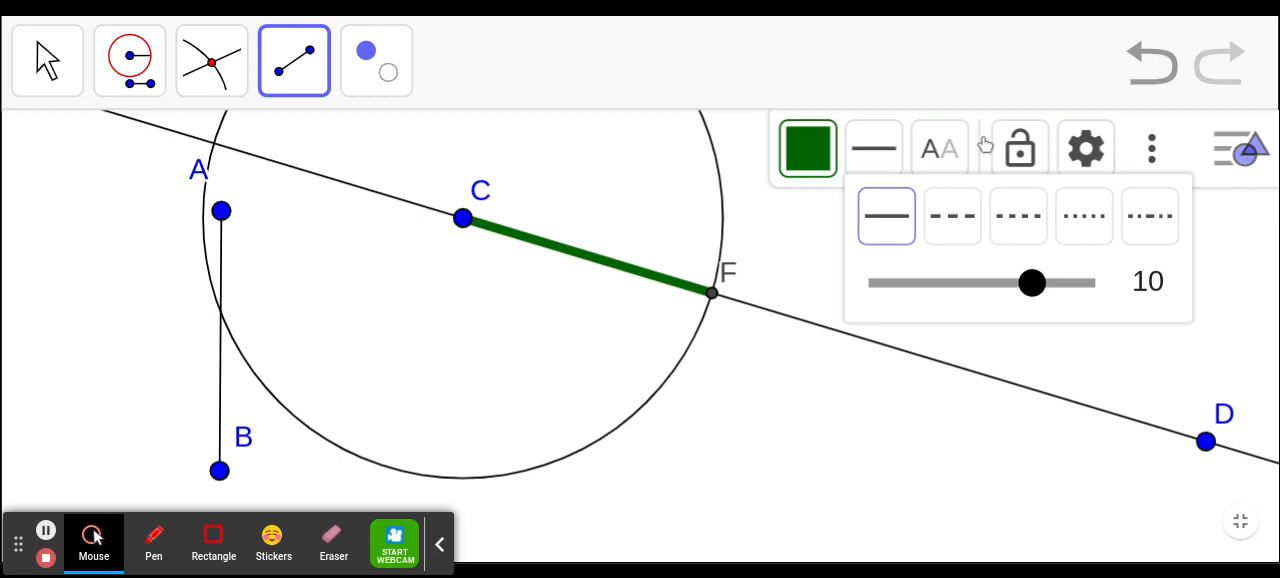
# - Exit the full-screen view of Construction #1 and open Construction #2 in full screen
pyautogui.press('Escape')
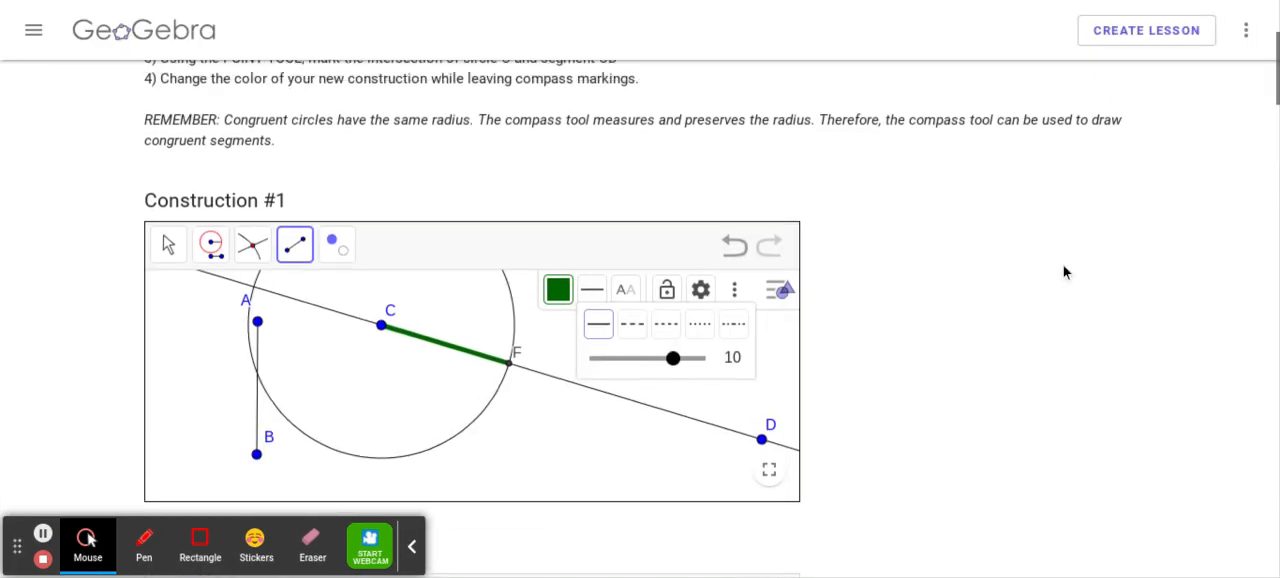
pyautogui.scroll(-5, 1063, 272)
pyautogui.scroll(3, 640, 318)
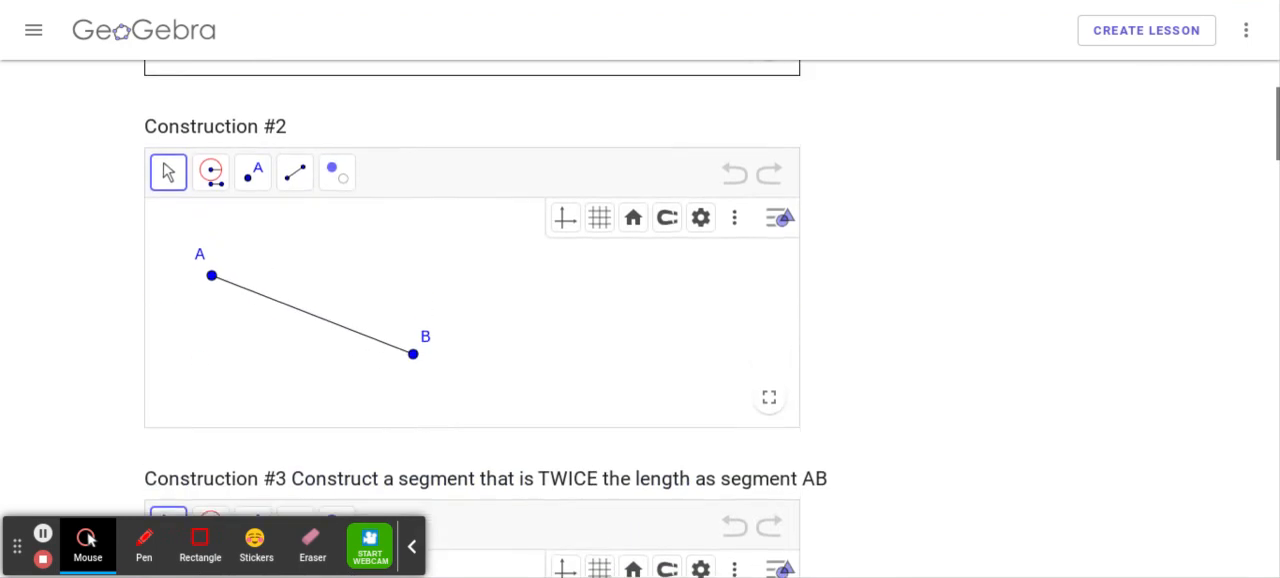
pyautogui.scroll(-2, 640, 318)
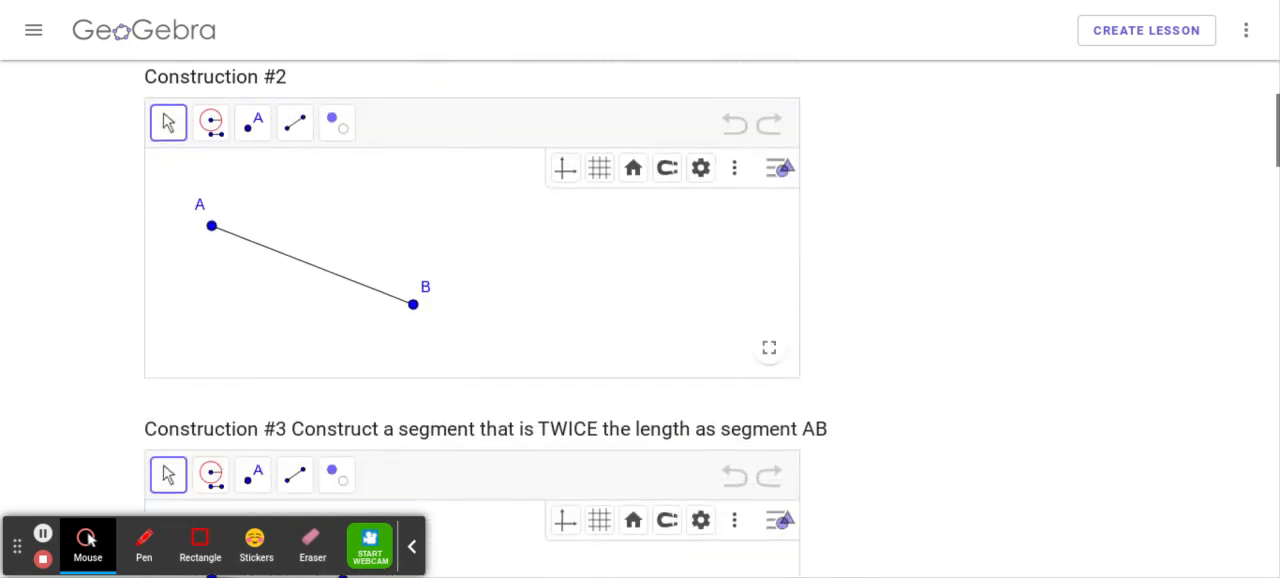
pyautogui.click(767, 345)
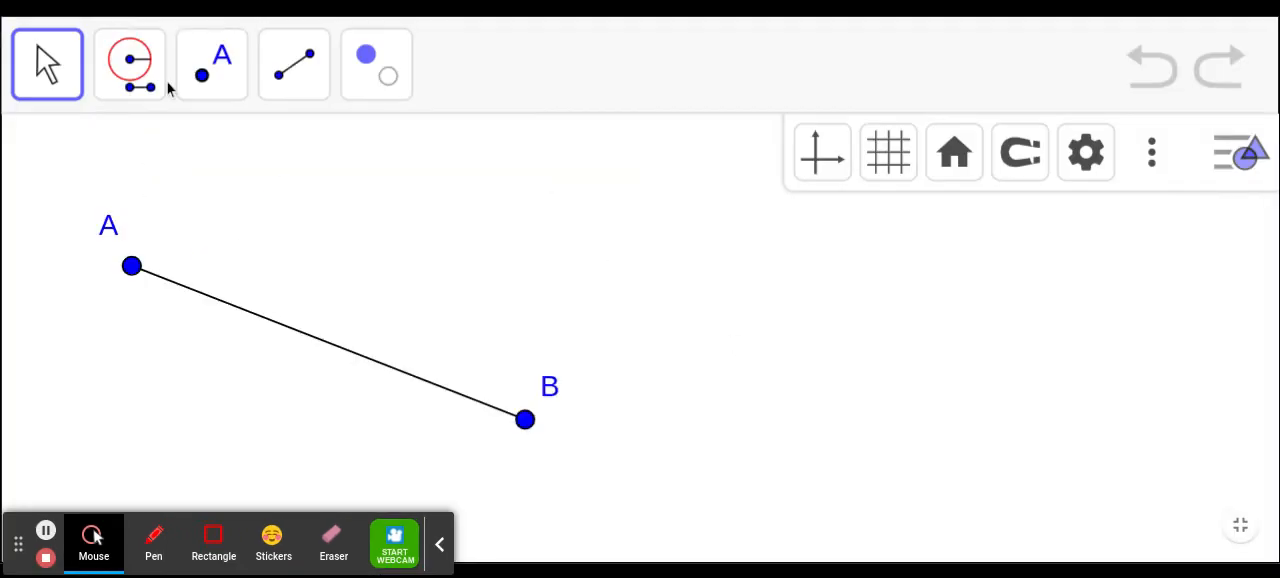
# - Draw a line through two new points above segment AB, sloping gently down and extending well beyond B
pyautogui.click(290, 80)
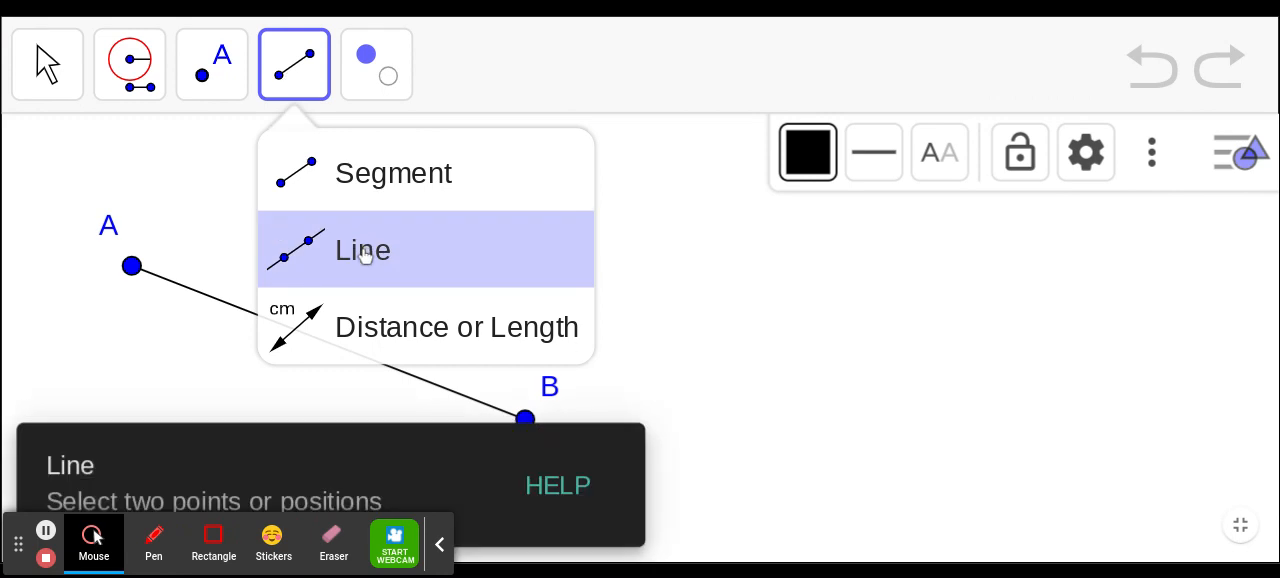
pyautogui.click(363, 252)
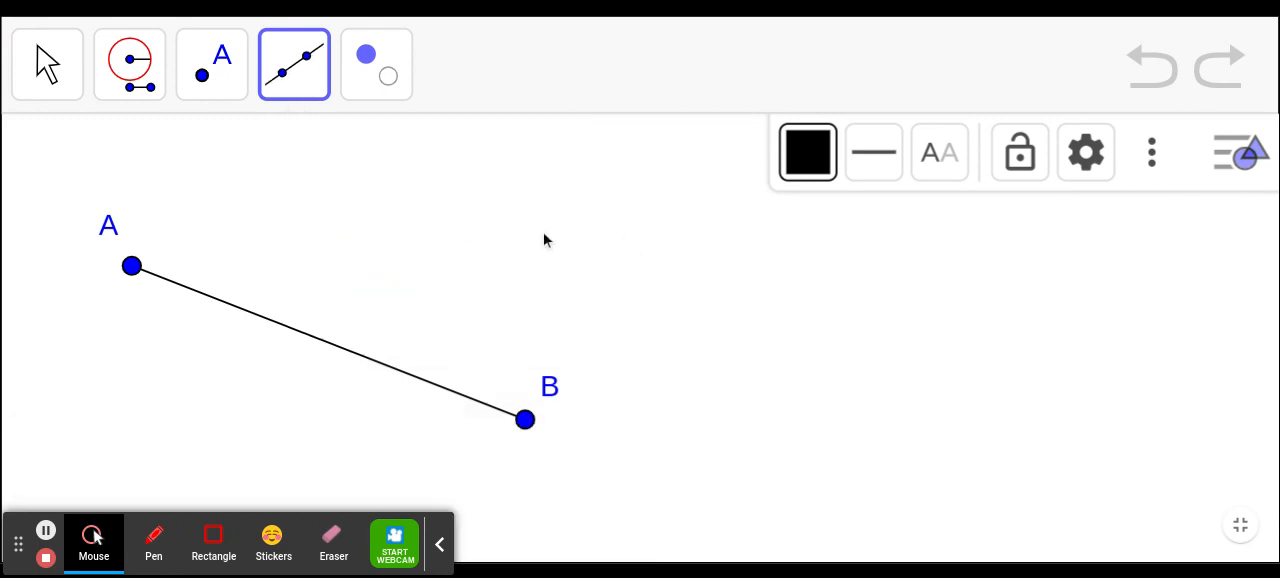
pyautogui.click(479, 245)
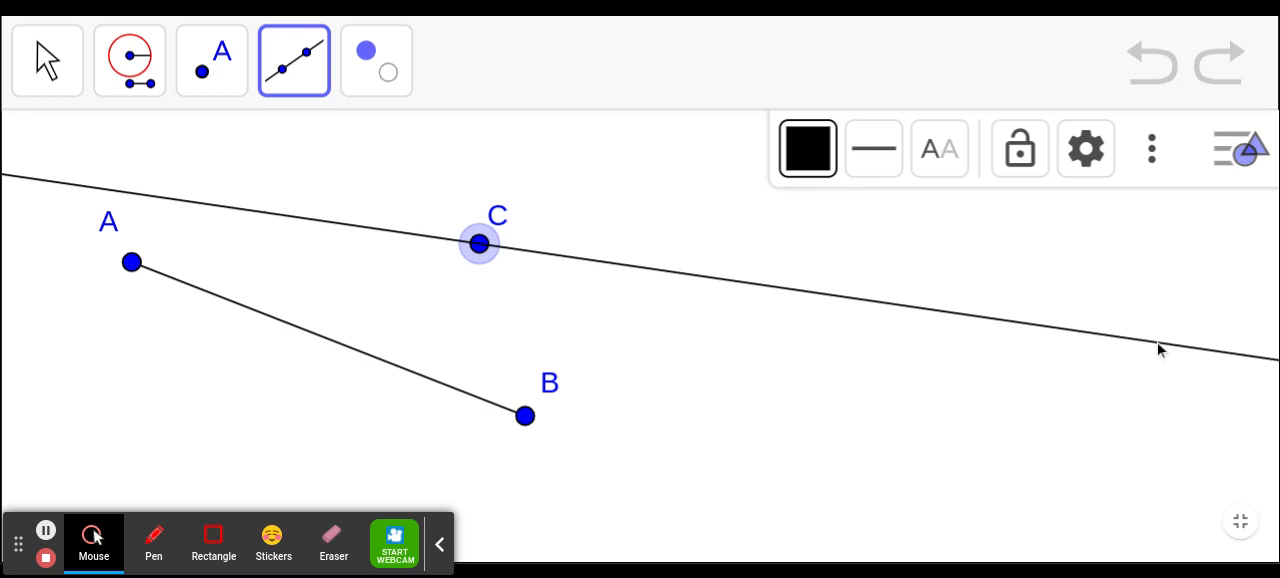
pyautogui.click(1213, 326)
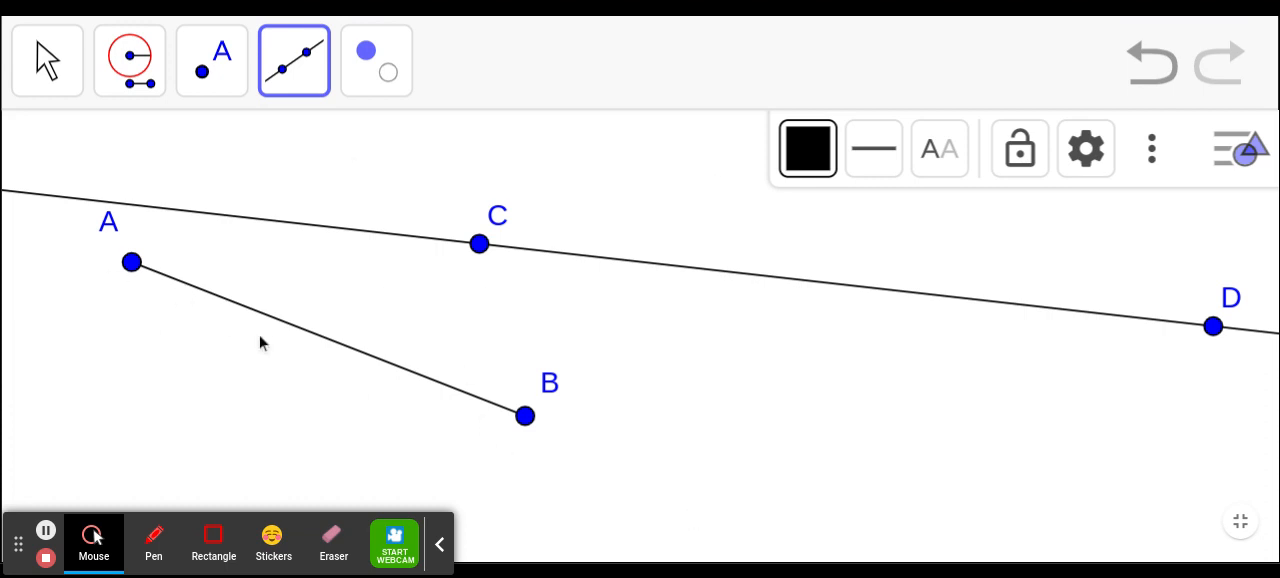
# - Construct a Compass circle centred on C in Construction #2, with its radius taken from points A and B
pyautogui.click(130, 88)
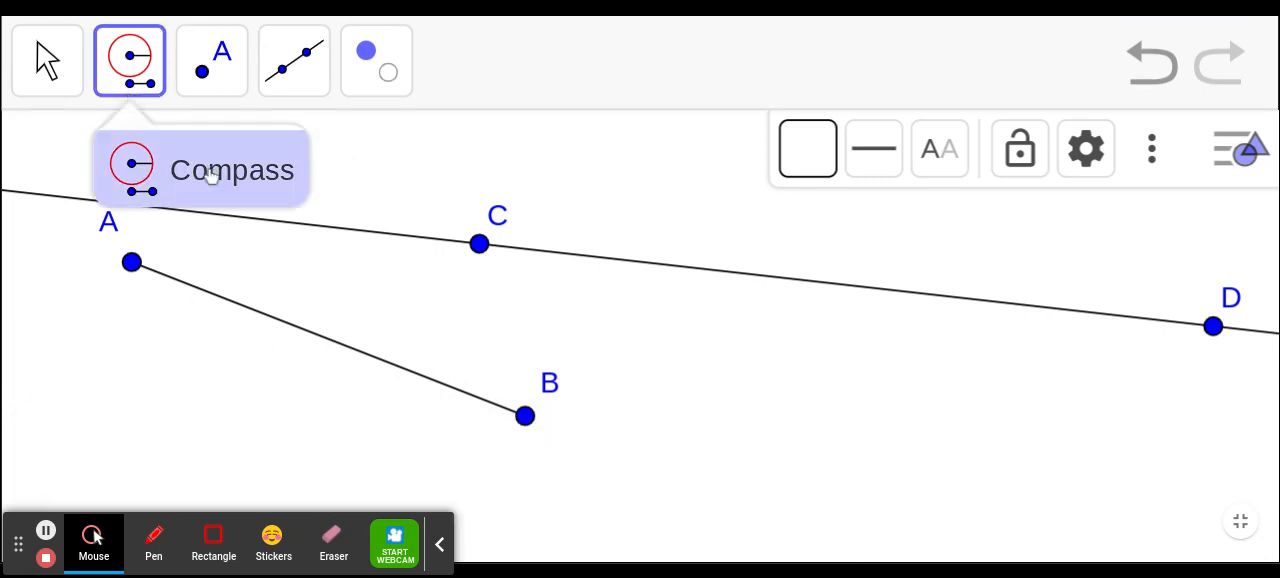
pyautogui.click(133, 263)
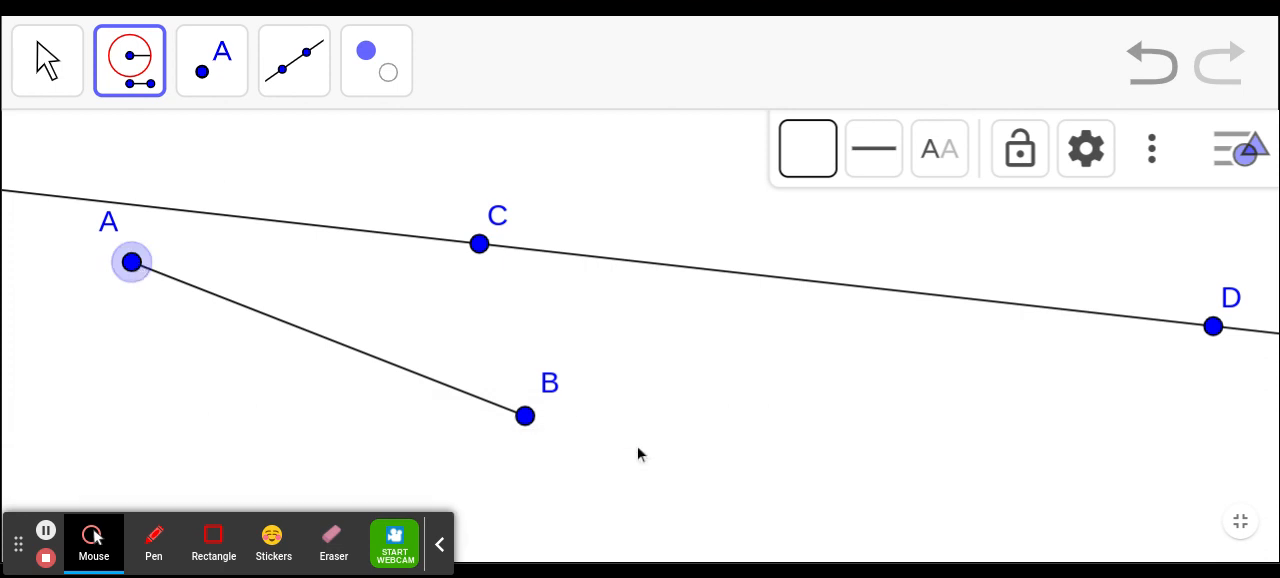
pyautogui.click(525, 418)
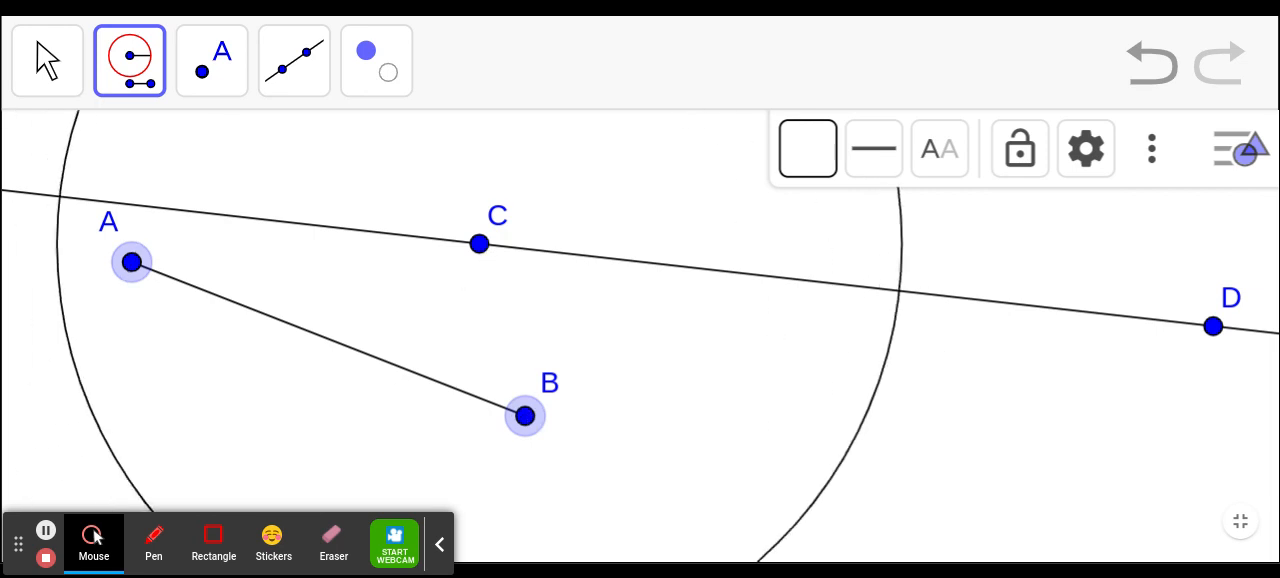
pyautogui.click(480, 244)
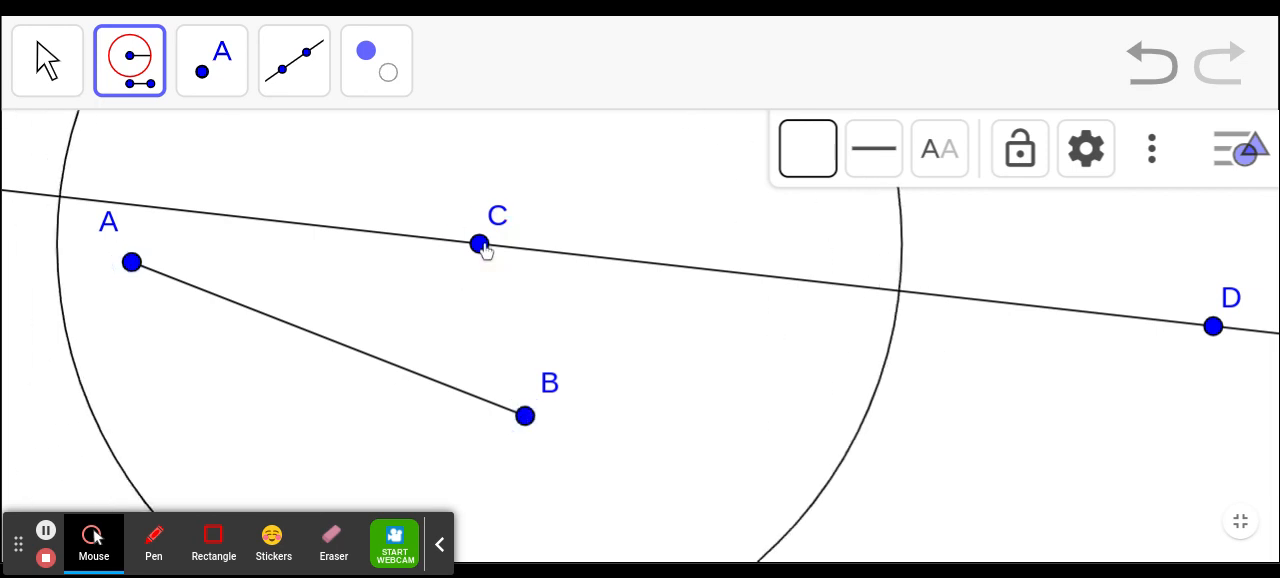
# - Mark the intersection of the circle and the line on the side of C towards D with the Intersect tool
pyautogui.click(212, 48)
pyautogui.click(268, 234)
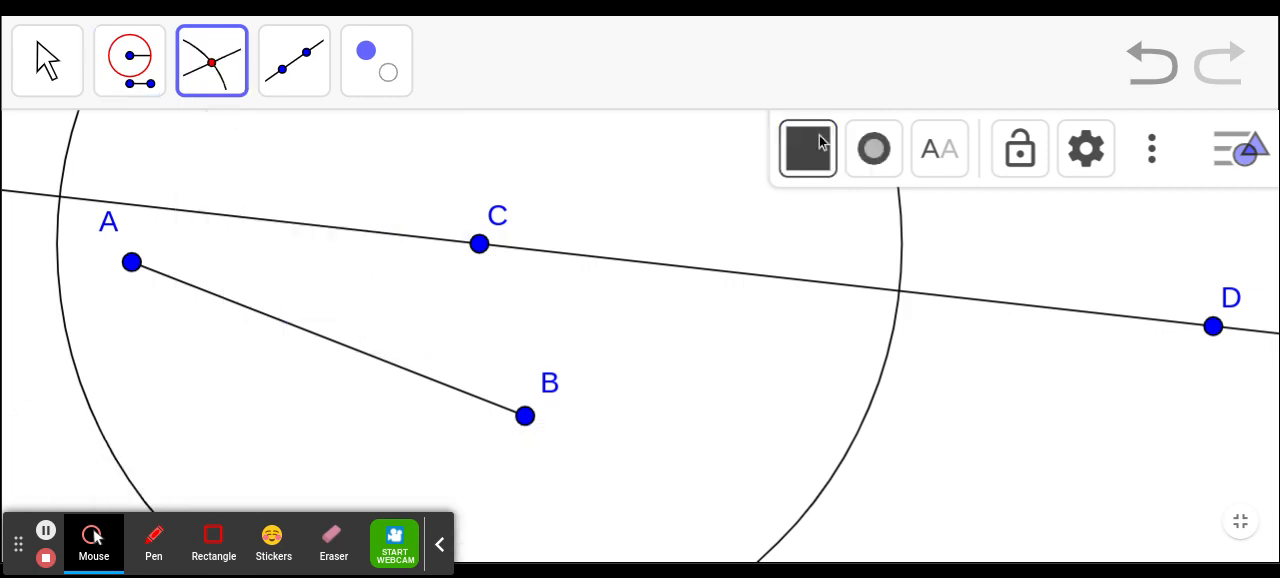
pyautogui.click(225, 91)
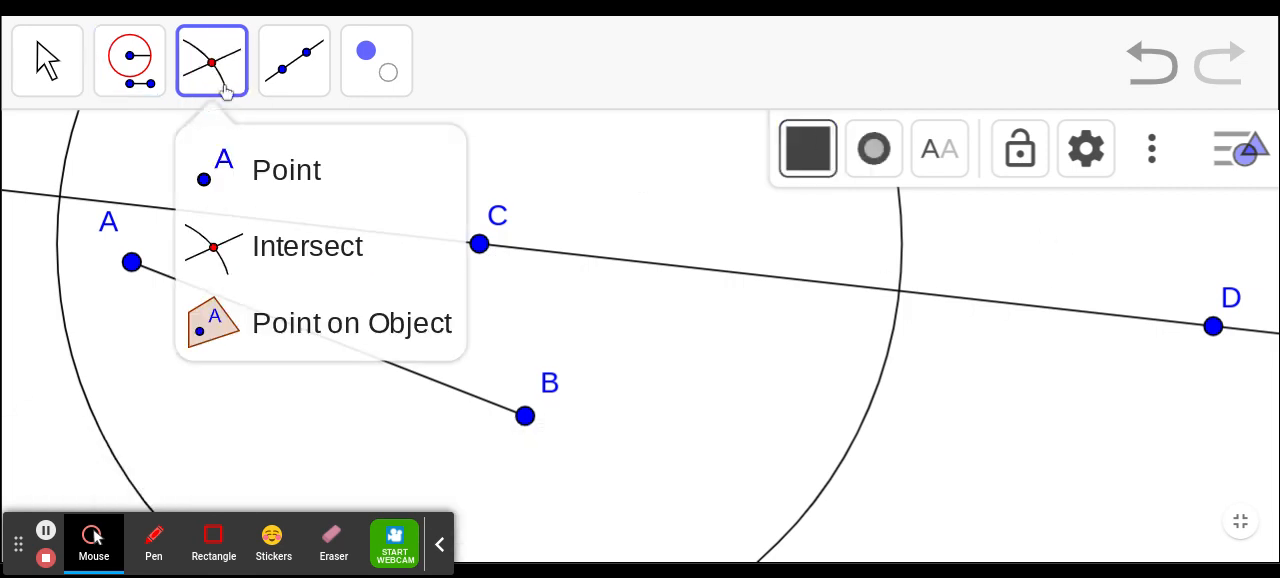
pyautogui.click(225, 245)
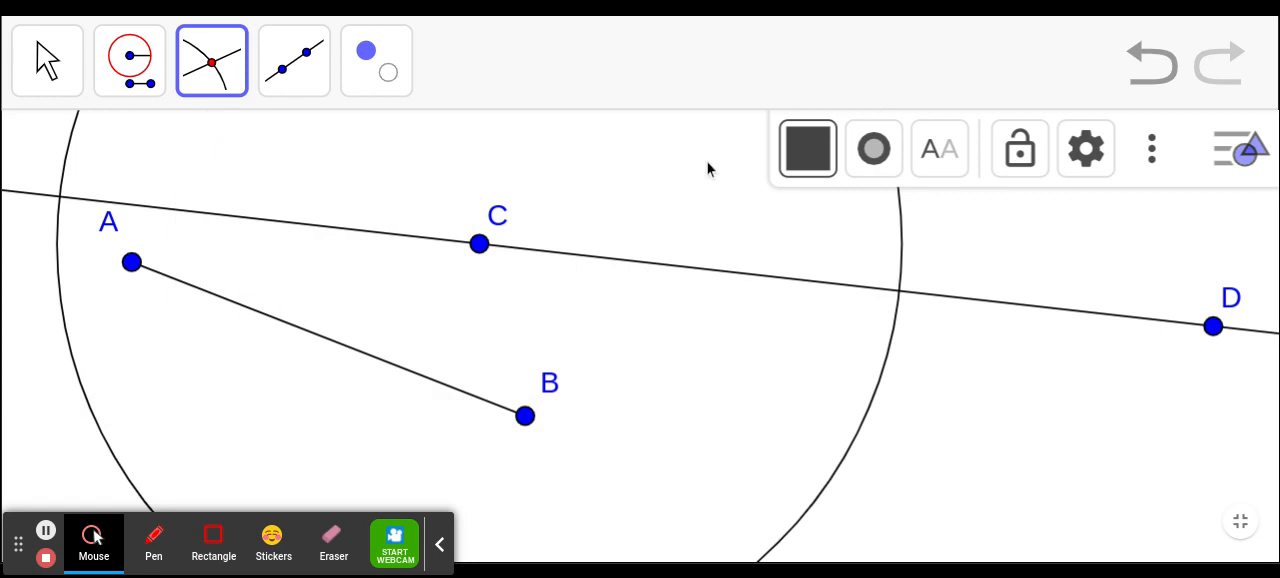
pyautogui.click(899, 291)
# - Draw a segment from C to the intersection point F on the circle
pyautogui.click(272, 78)
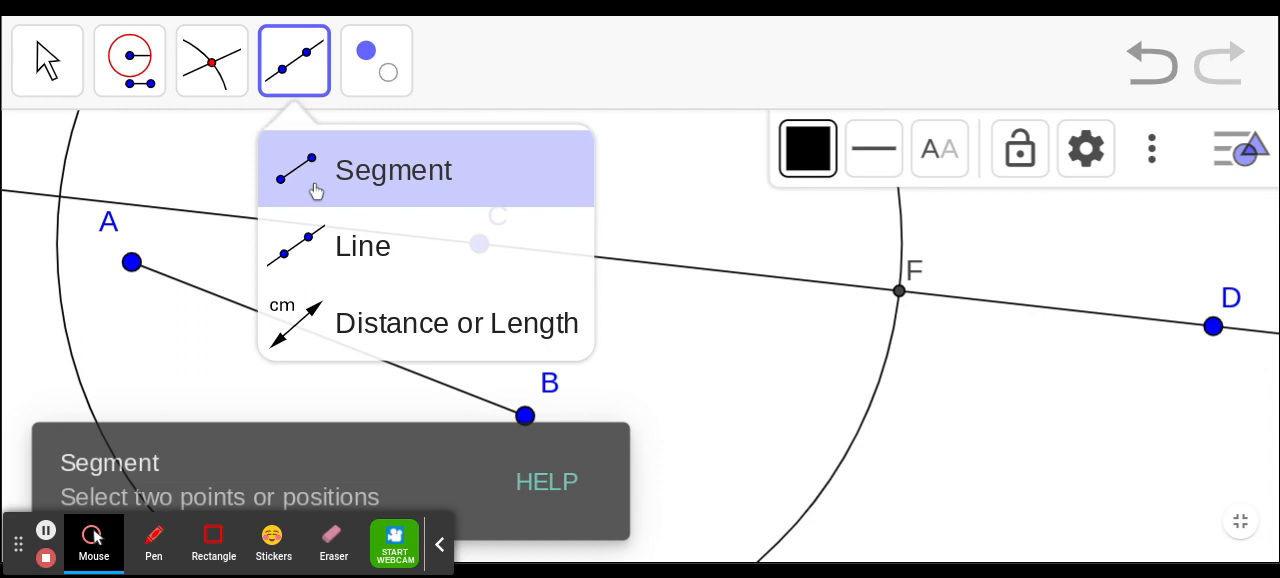
pyautogui.click(316, 195)
pyautogui.click(478, 247)
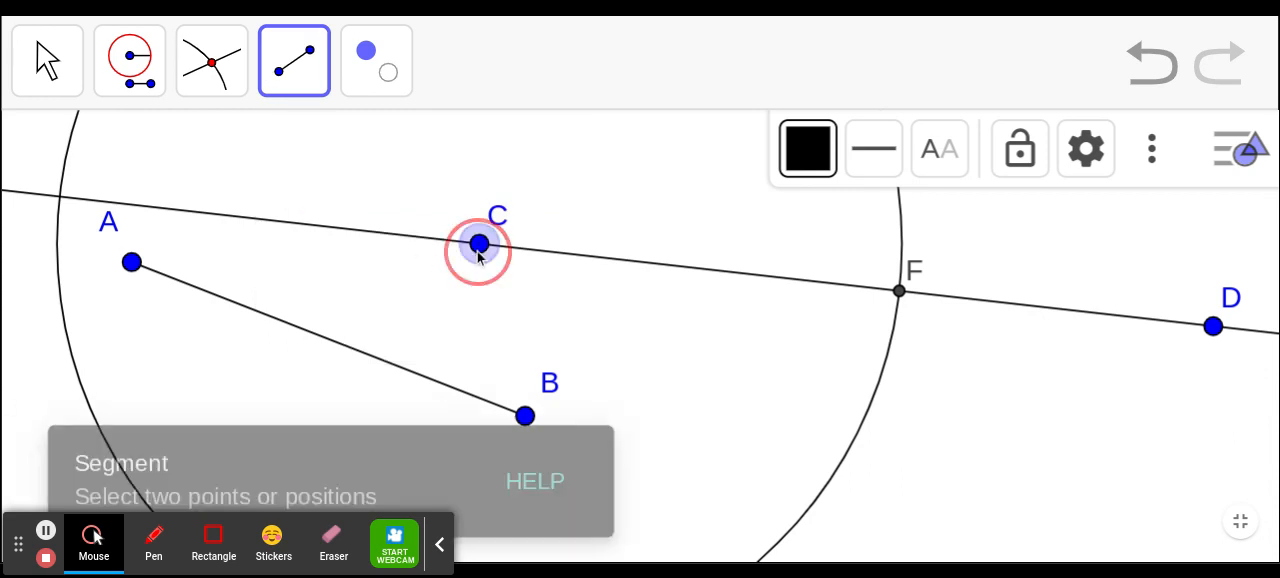
pyautogui.click(899, 293)
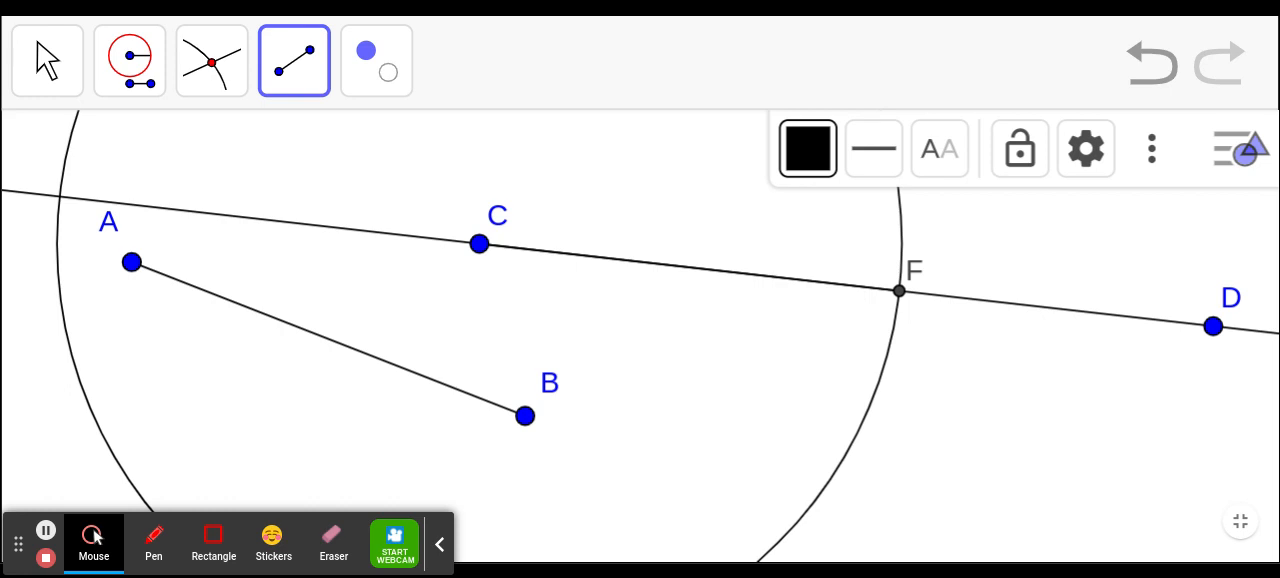
# - Colour segment CF blue and increase its line thickness well above the default
pyautogui.click(818, 146)
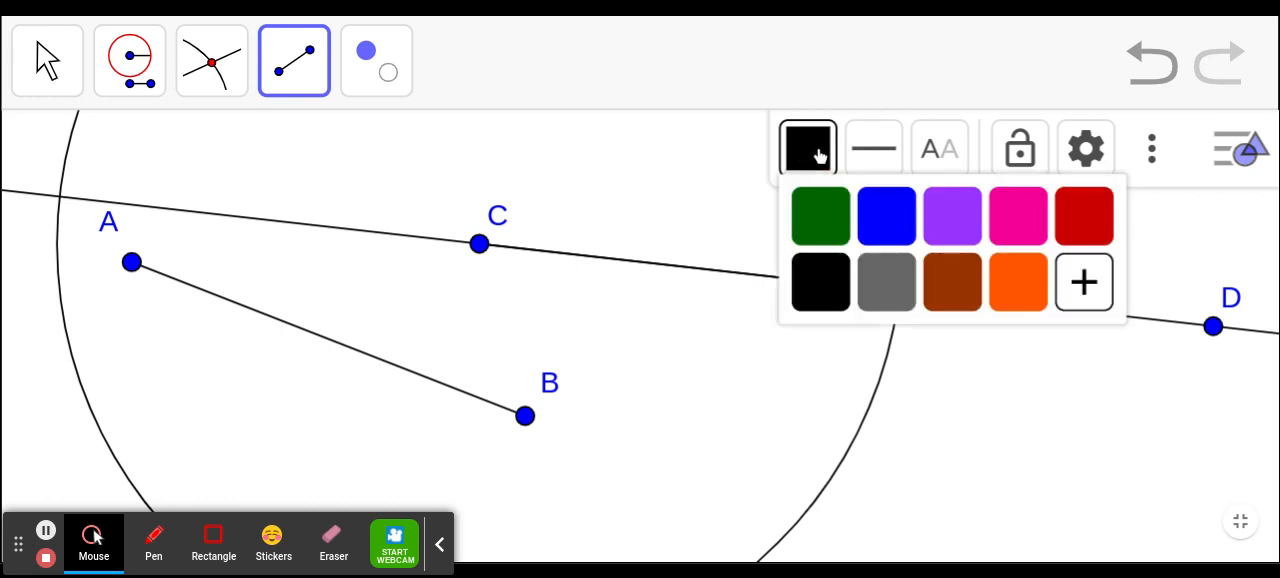
pyautogui.click(900, 233)
pyautogui.click(875, 149)
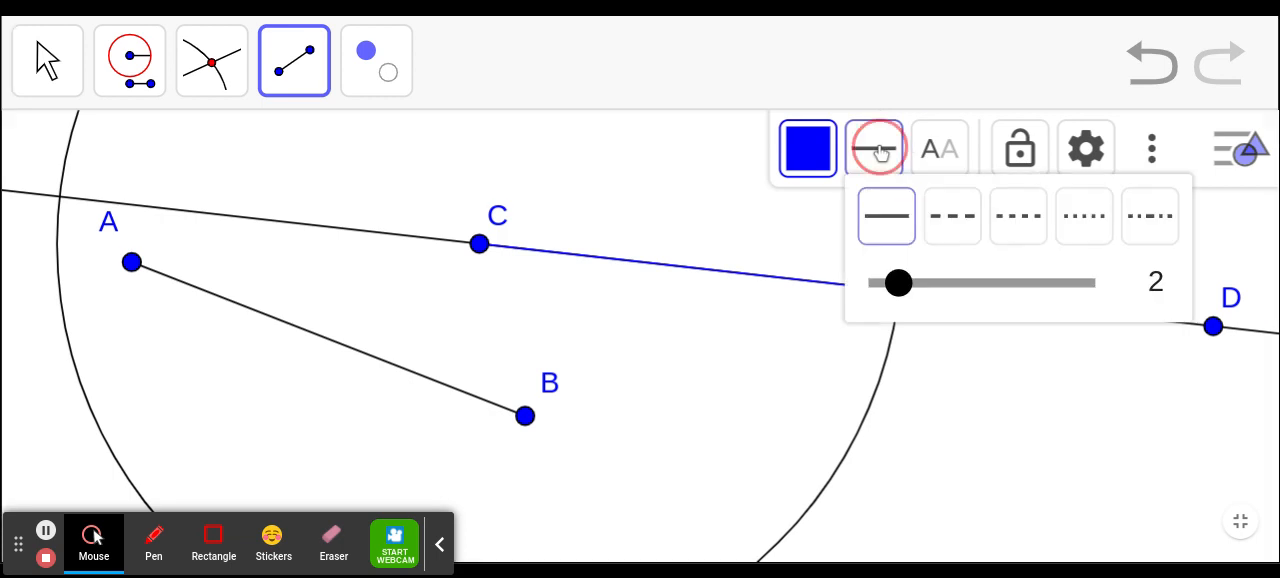
pyautogui.moveTo(905, 284); pyautogui.dragTo(1032, 284)
pyautogui.click(880, 158)
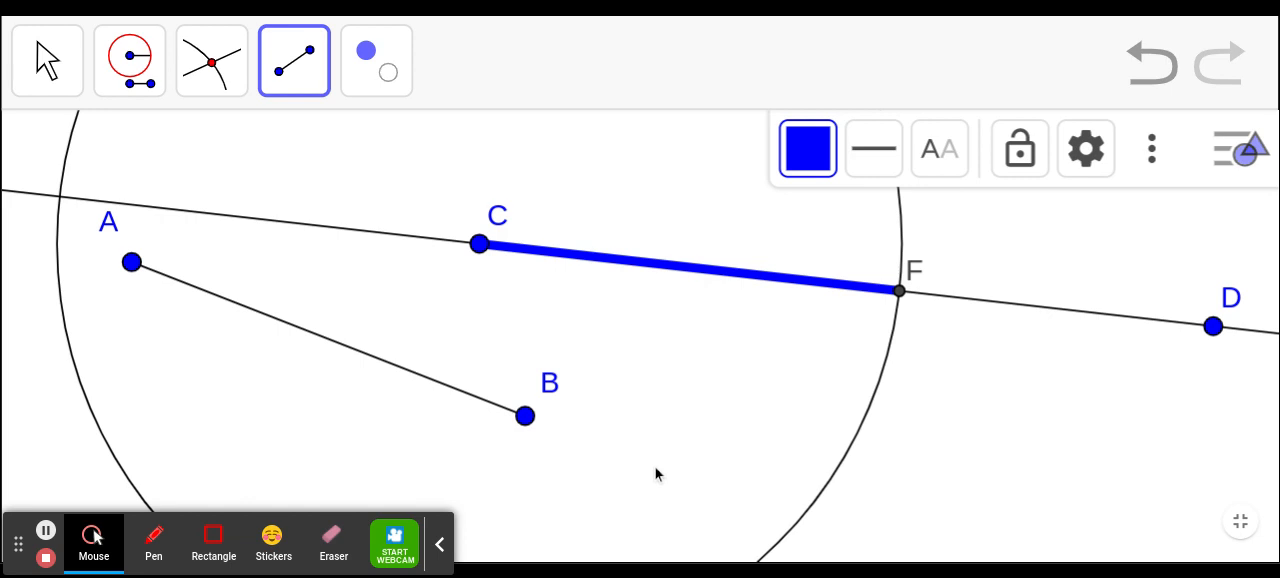
# - Add length labels between points A and B and between C and F with the Distance or Length tool
pyautogui.click(315, 79)
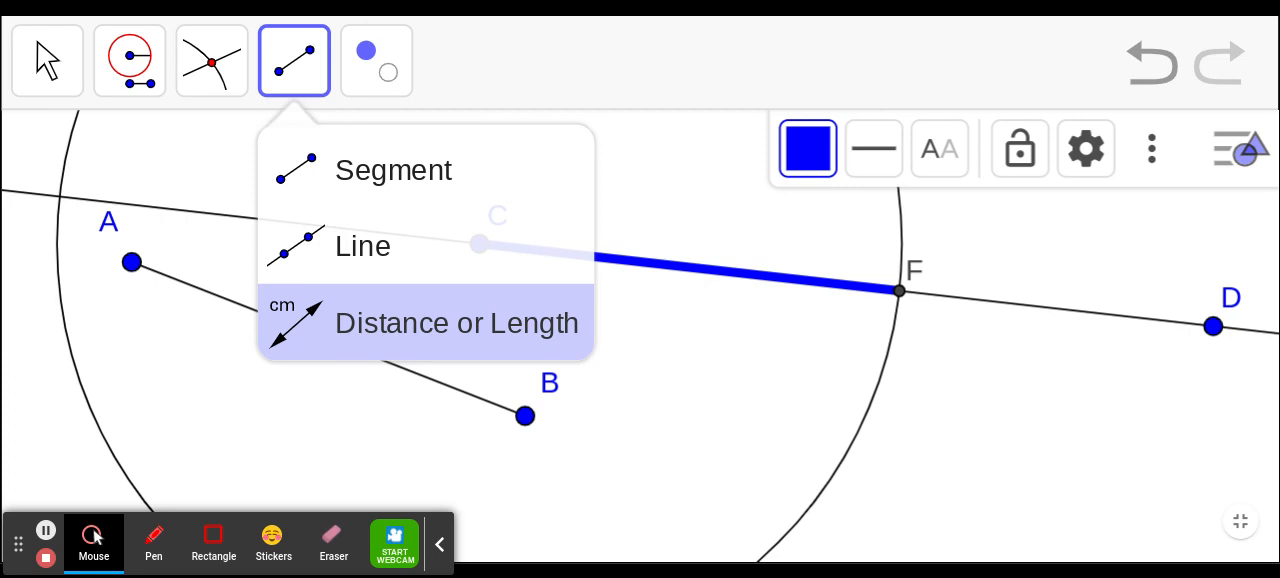
pyautogui.click(352, 340)
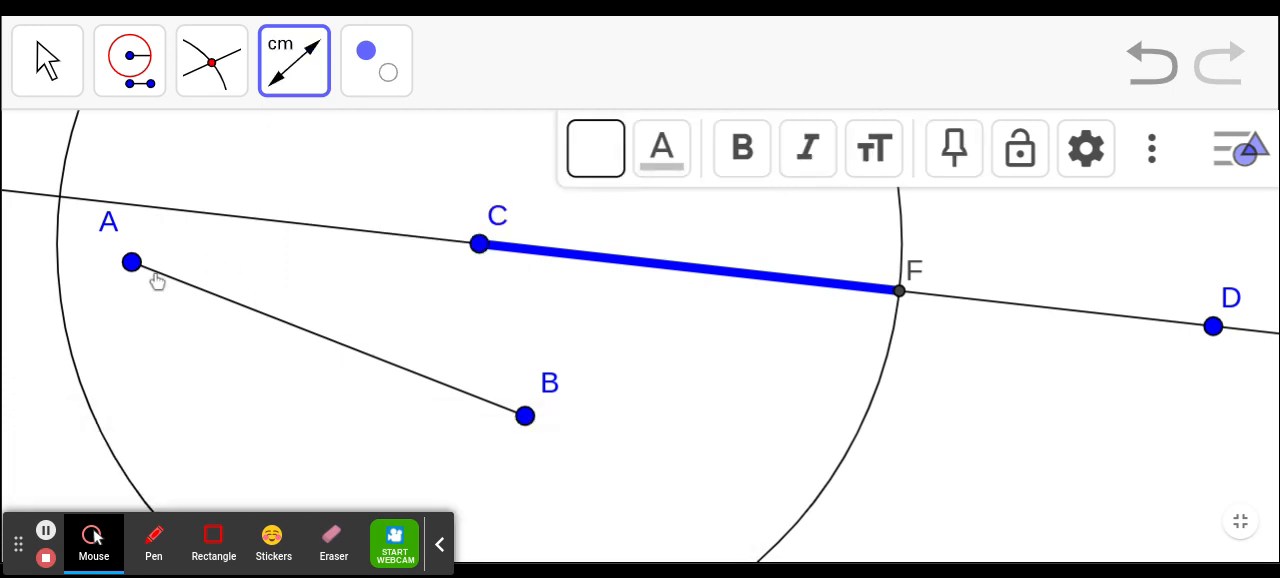
pyautogui.click(133, 268)
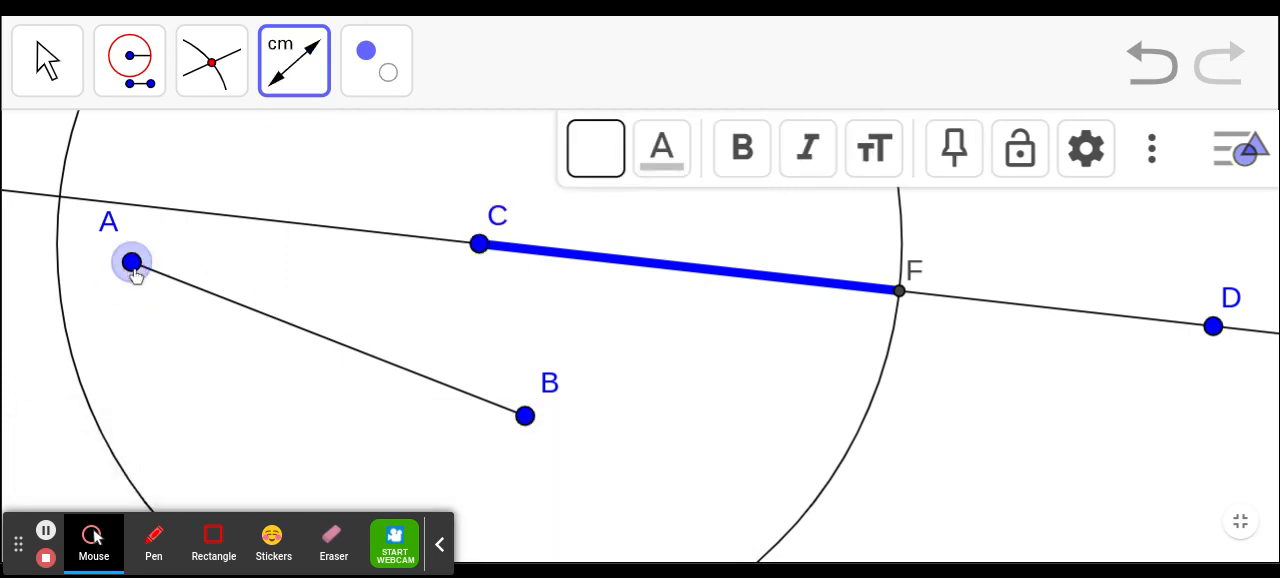
pyautogui.click(526, 418)
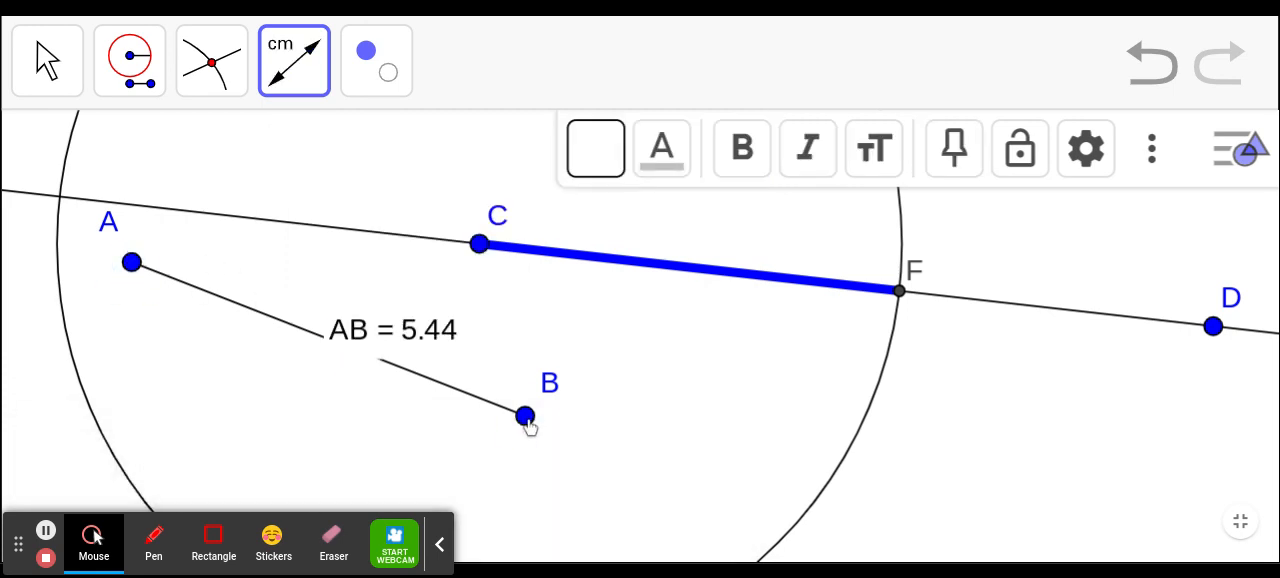
pyautogui.click(480, 246)
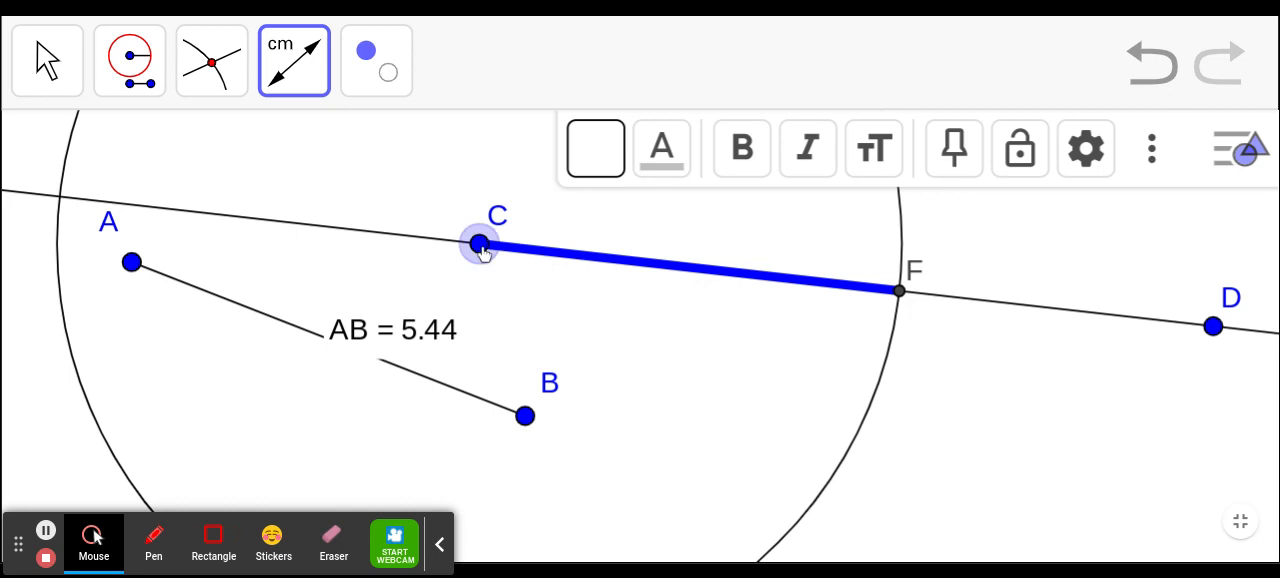
pyautogui.click(900, 292)
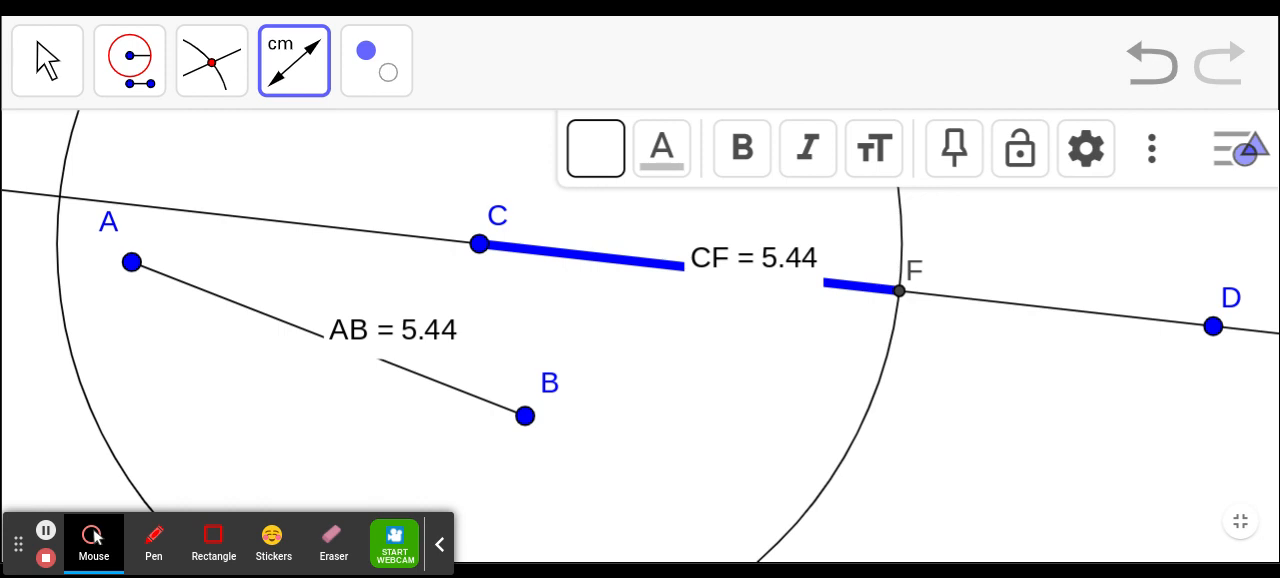
# - Exit the full-screen view of Construction #2 and open Construction #3 in full screen
pyautogui.scroll(-2, 926, 443)
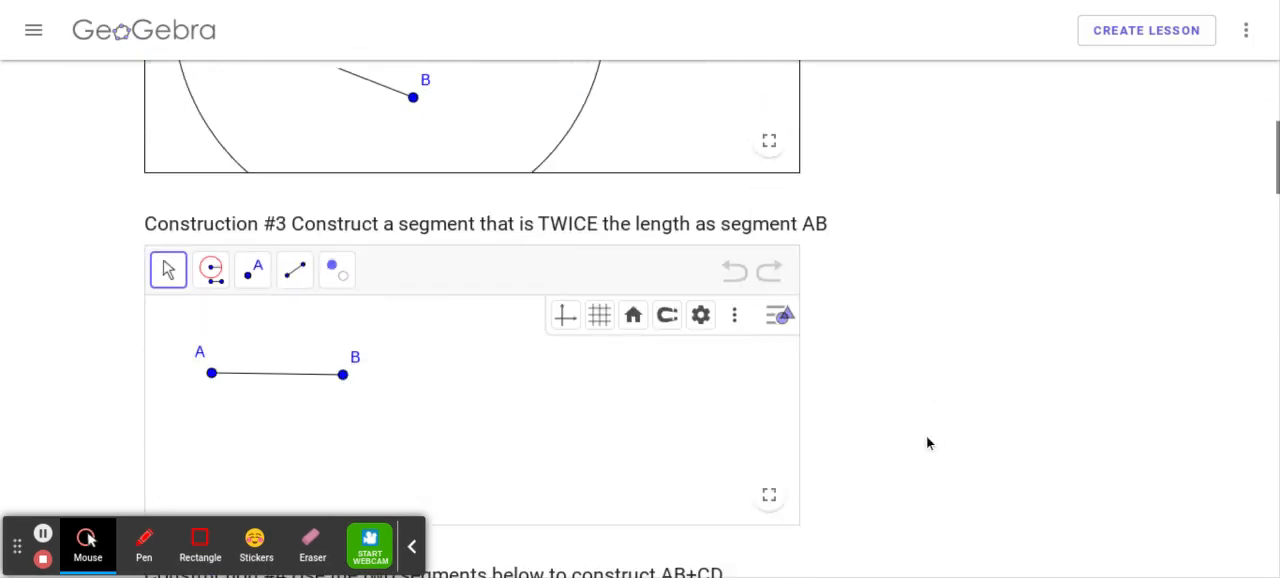
pyautogui.scroll(-1, 926, 443)
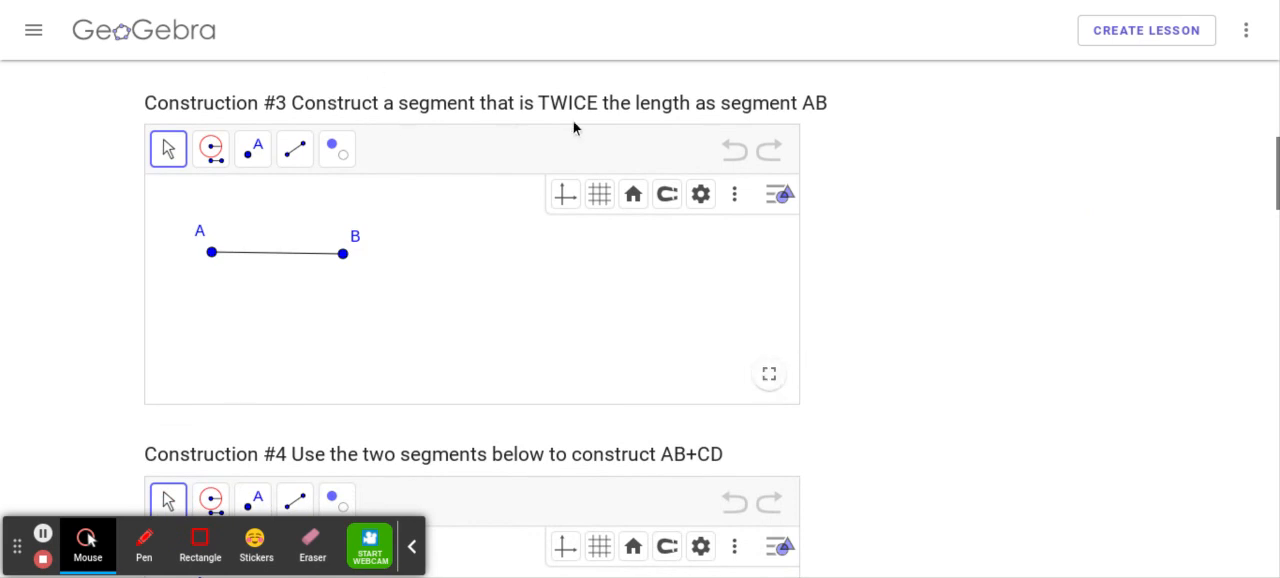
pyautogui.click(769, 376)
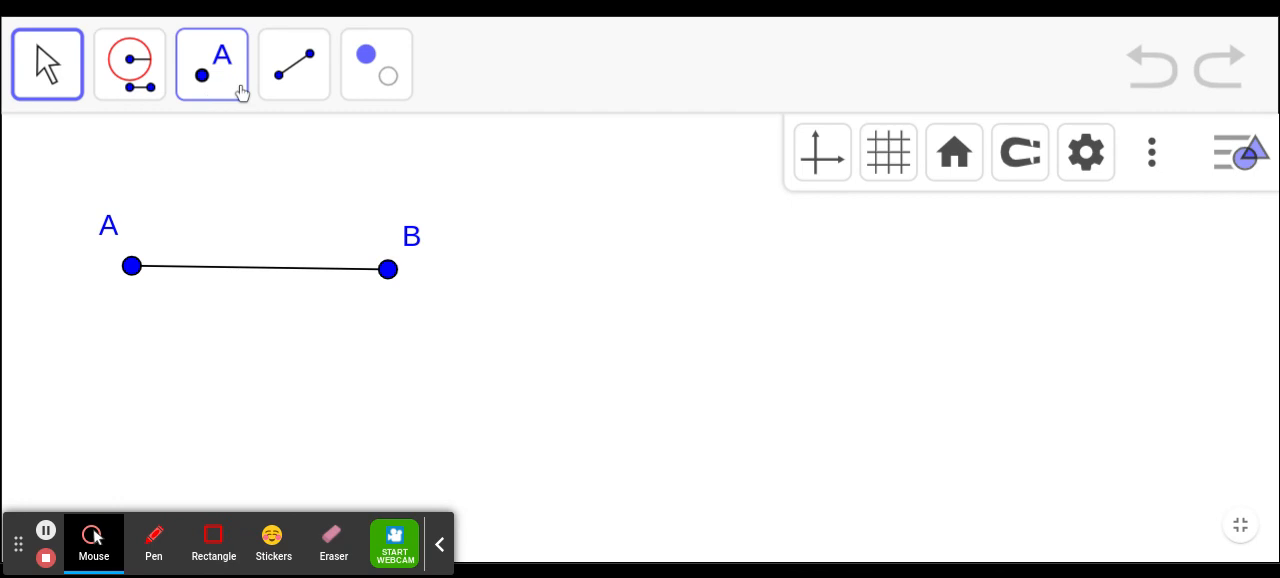
# - Draw a nearly horizontal line through two new points below segment AB, the first below A and the second far beyond B
pyautogui.click(291, 90)
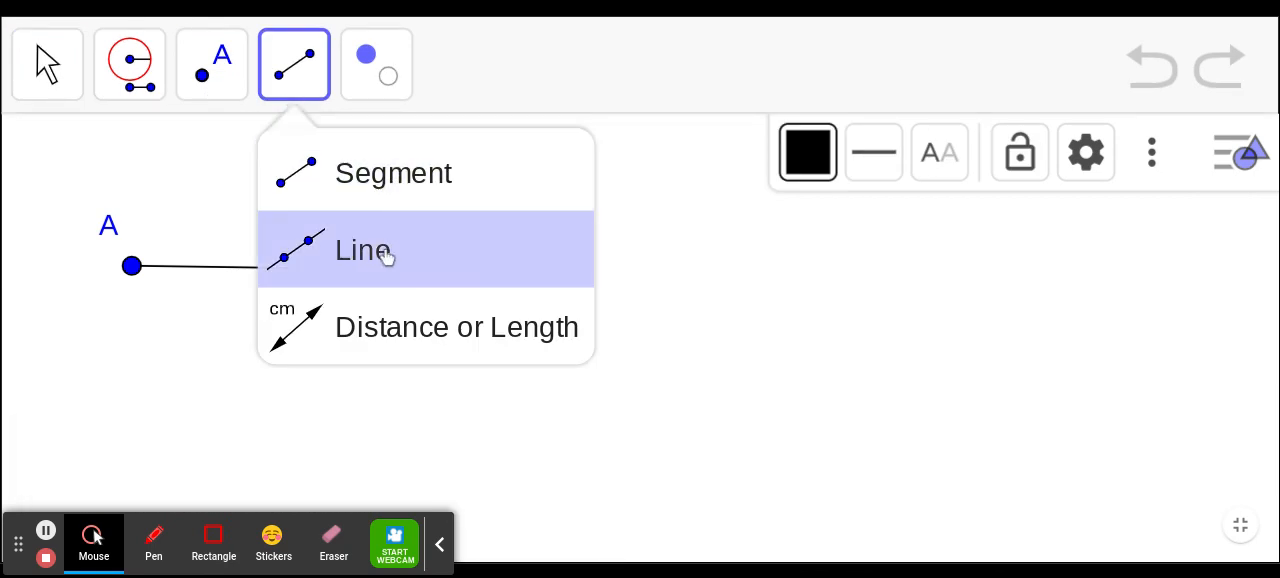
pyautogui.click(420, 278)
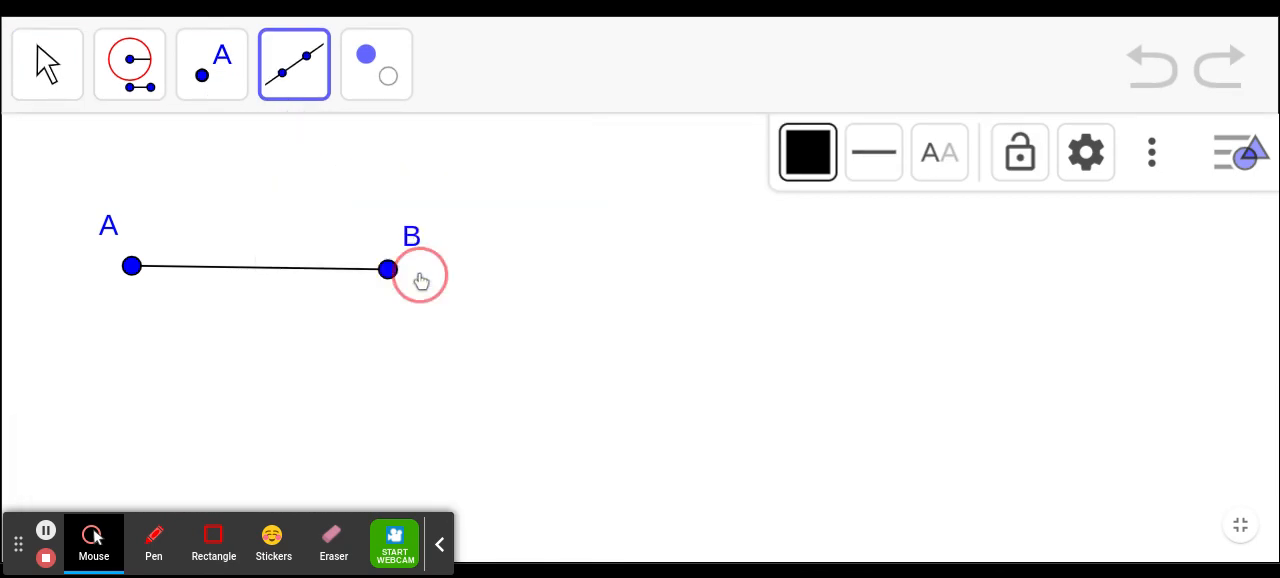
pyautogui.click(147, 408)
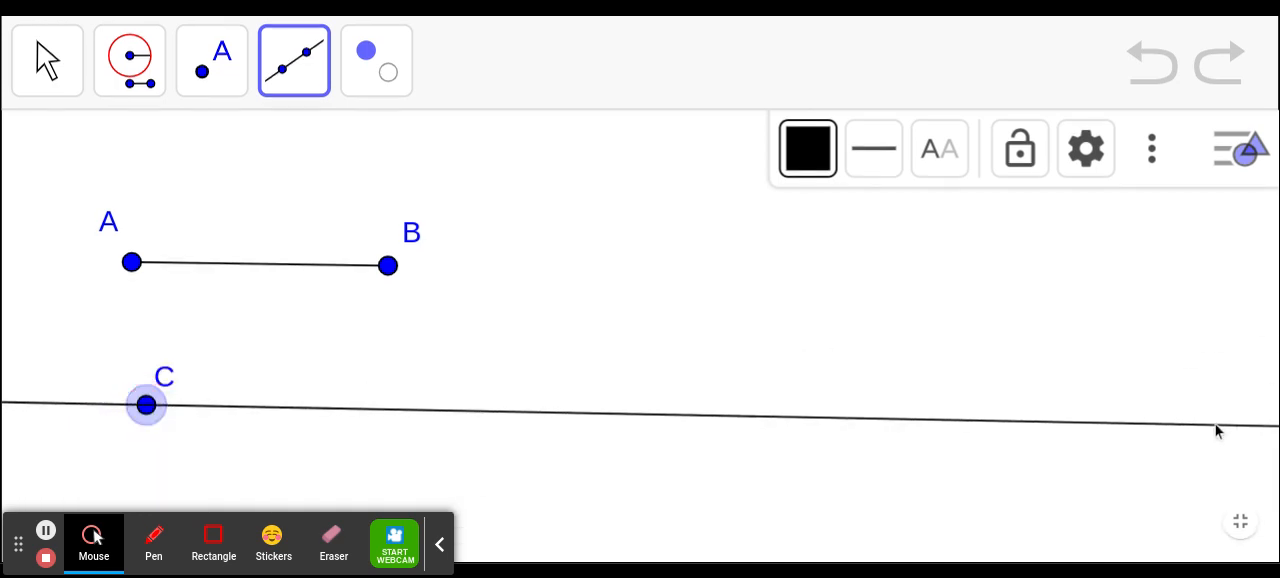
pyautogui.click(1215, 425)
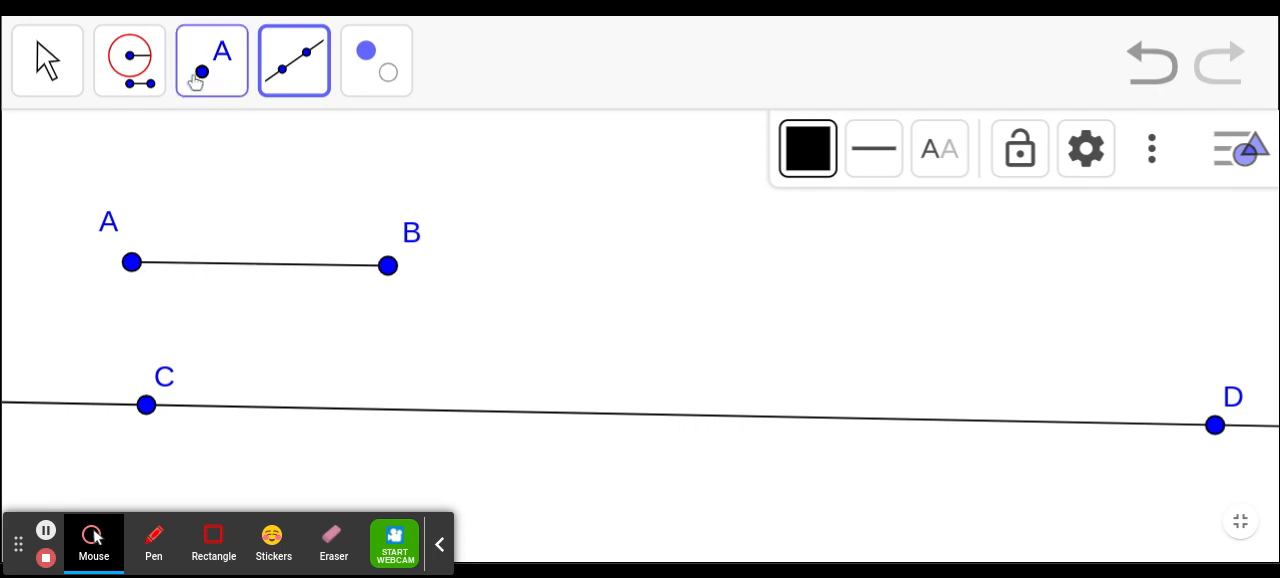
# - Construct a Compass circle centred on C in Construction #3, taking its radius from points A and B
pyautogui.click(160, 76)
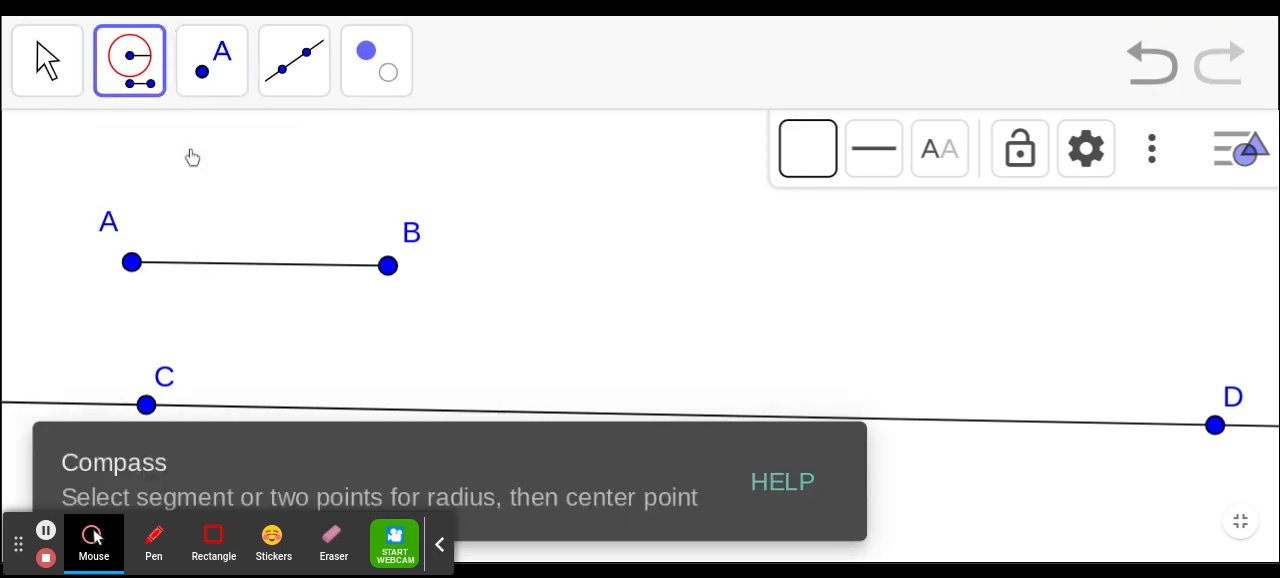
pyautogui.click(131, 264)
pyautogui.click(388, 266)
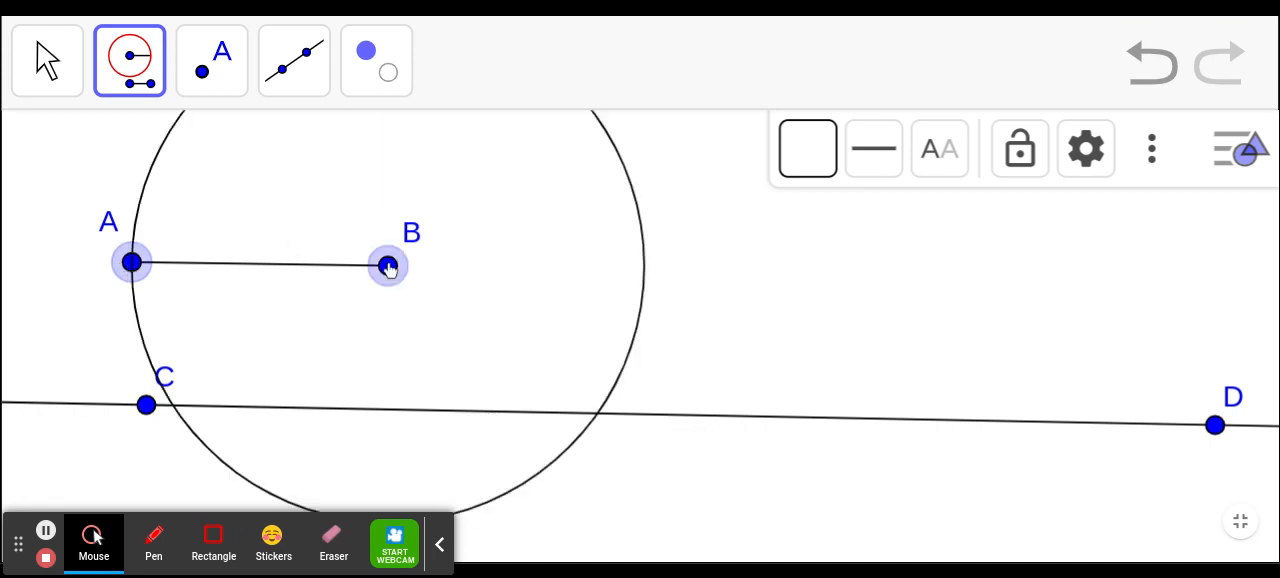
pyautogui.click(146, 406)
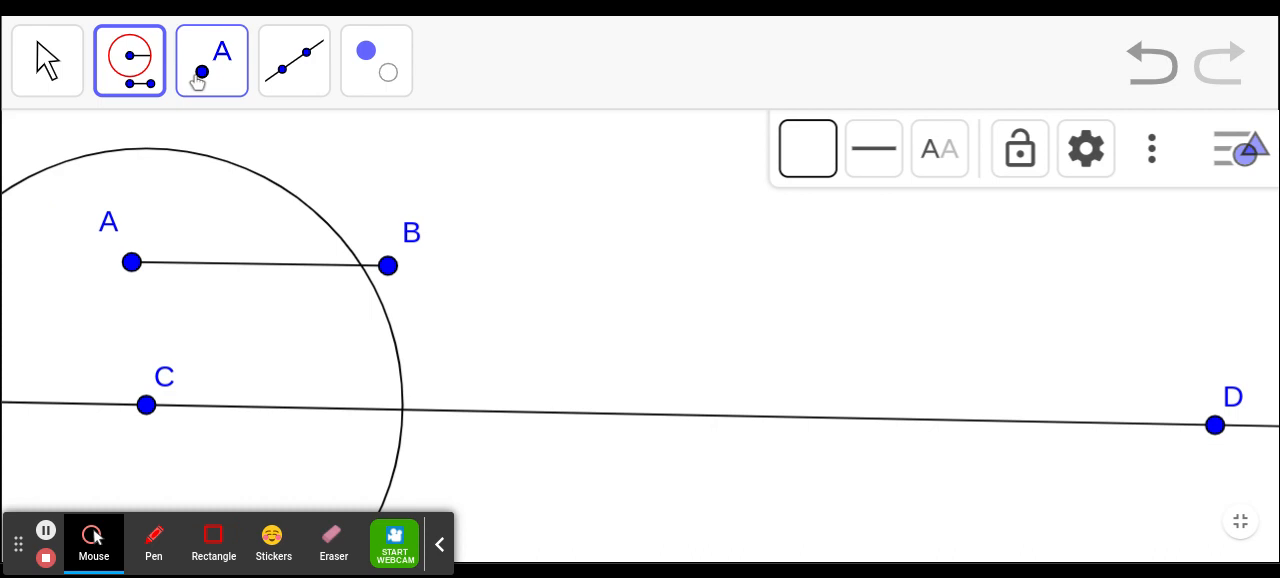
# - Mark the point between C and D where the circle intersects the line
pyautogui.click(200, 75)
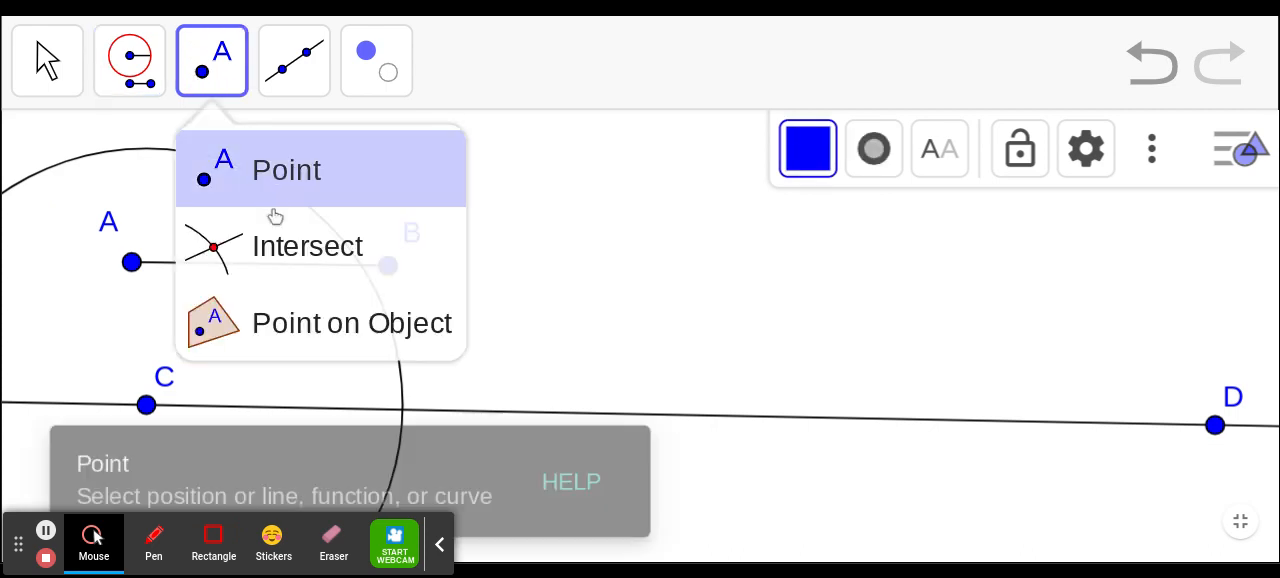
pyautogui.click(276, 250)
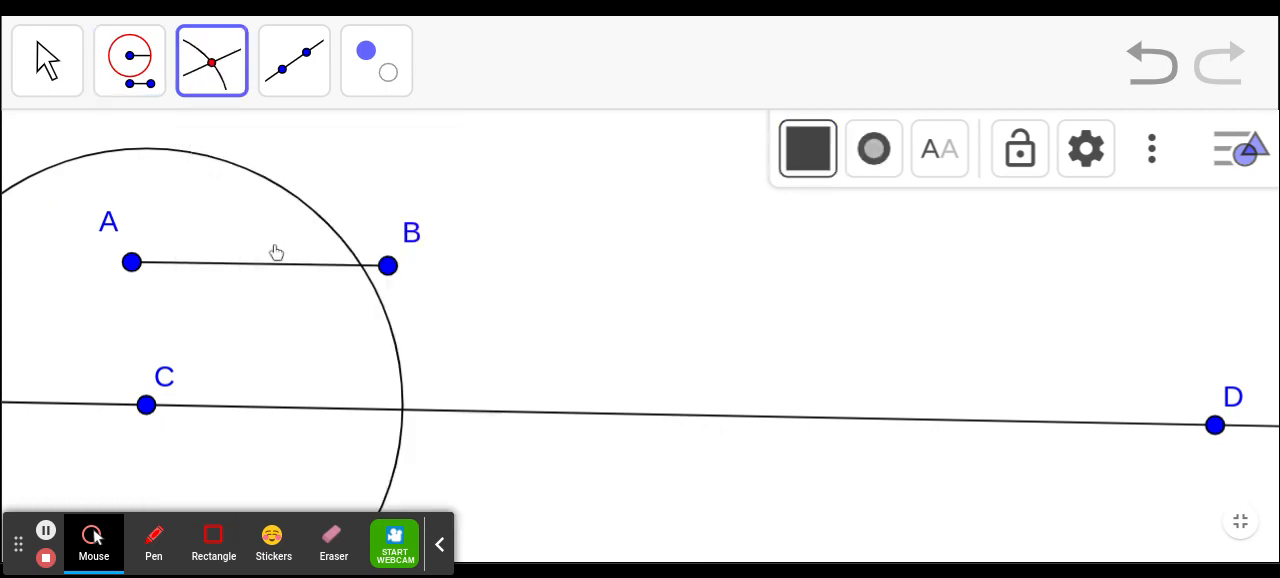
pyautogui.click(402, 410)
# - Copy the first circle's radius to a Compass circle centred on F and mark its intersection with the line towards D
pyautogui.click(136, 63)
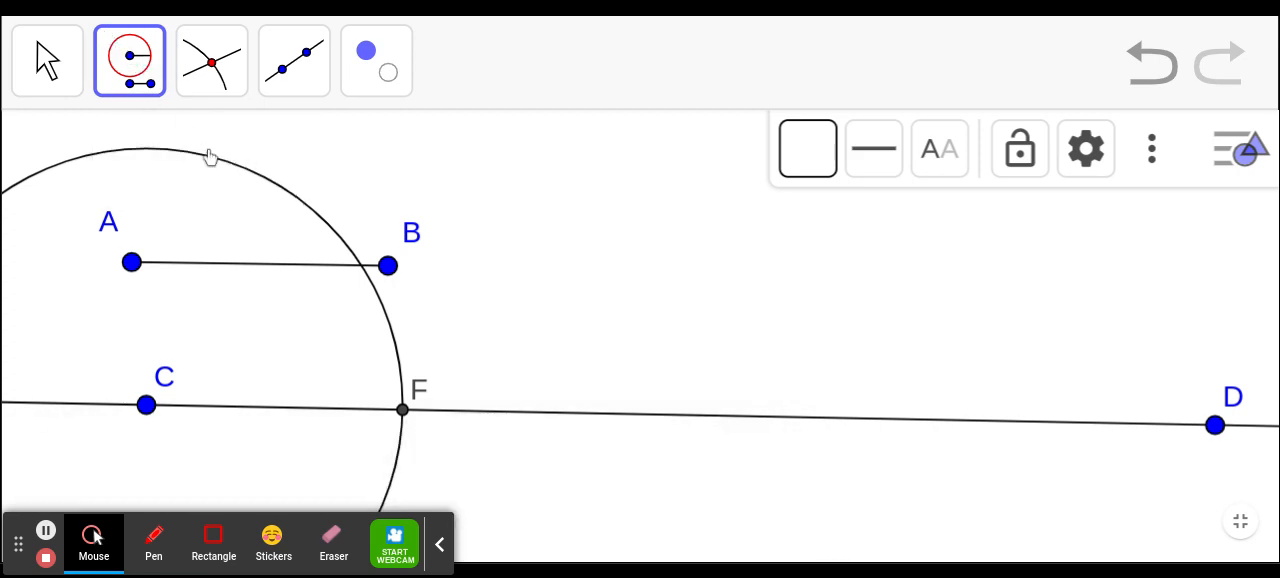
pyautogui.click(210, 158)
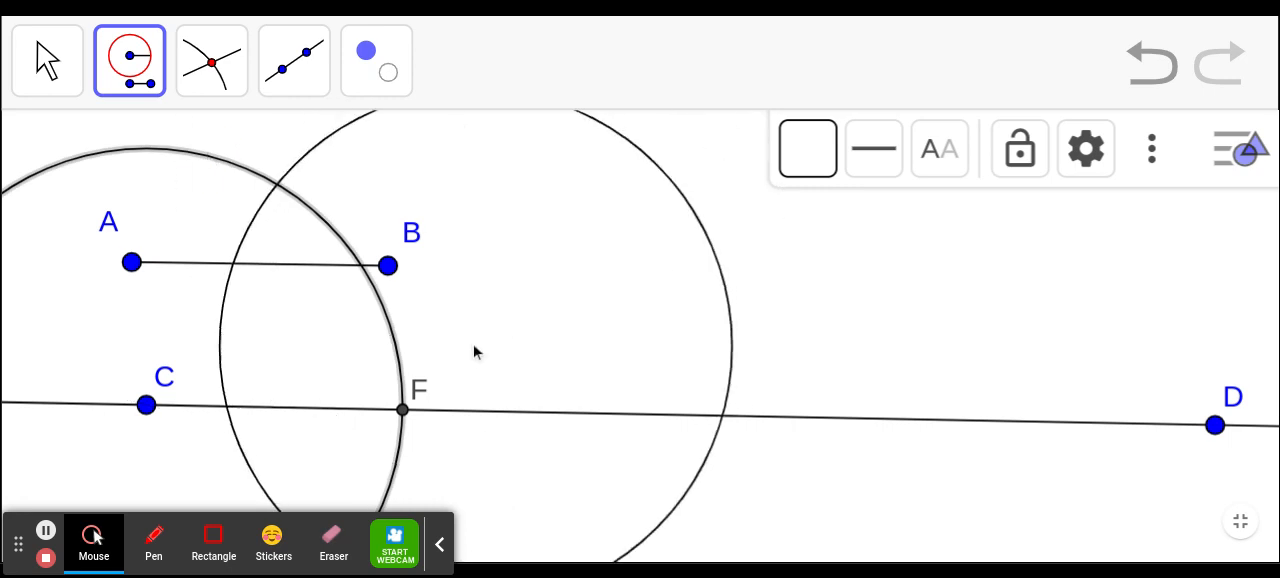
pyautogui.click(403, 416)
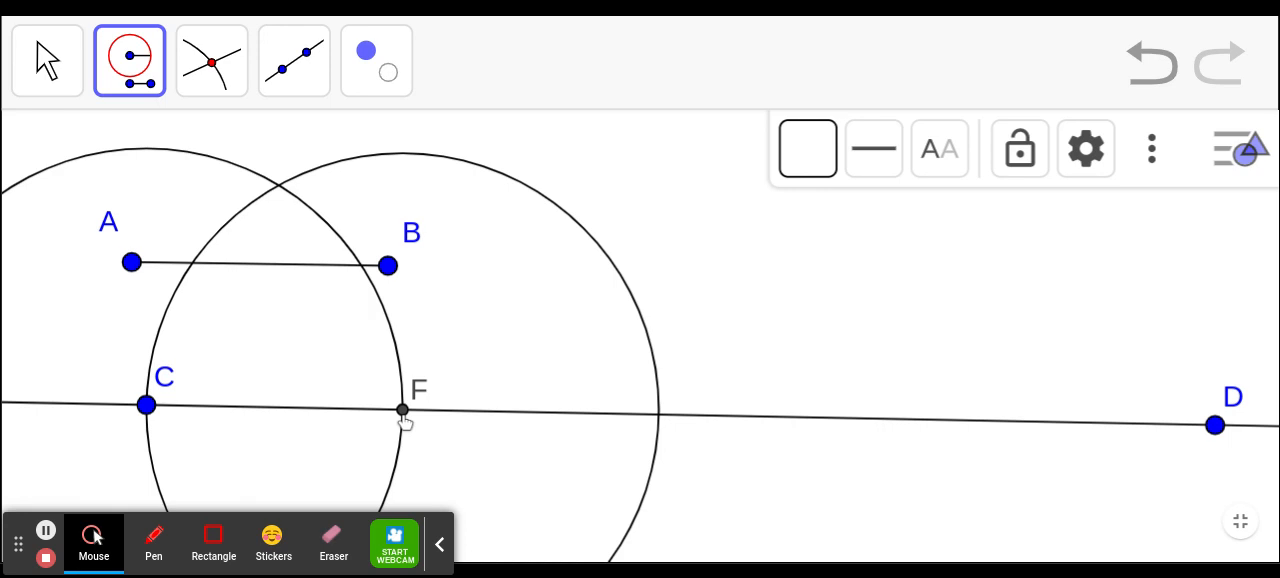
pyautogui.click(212, 68)
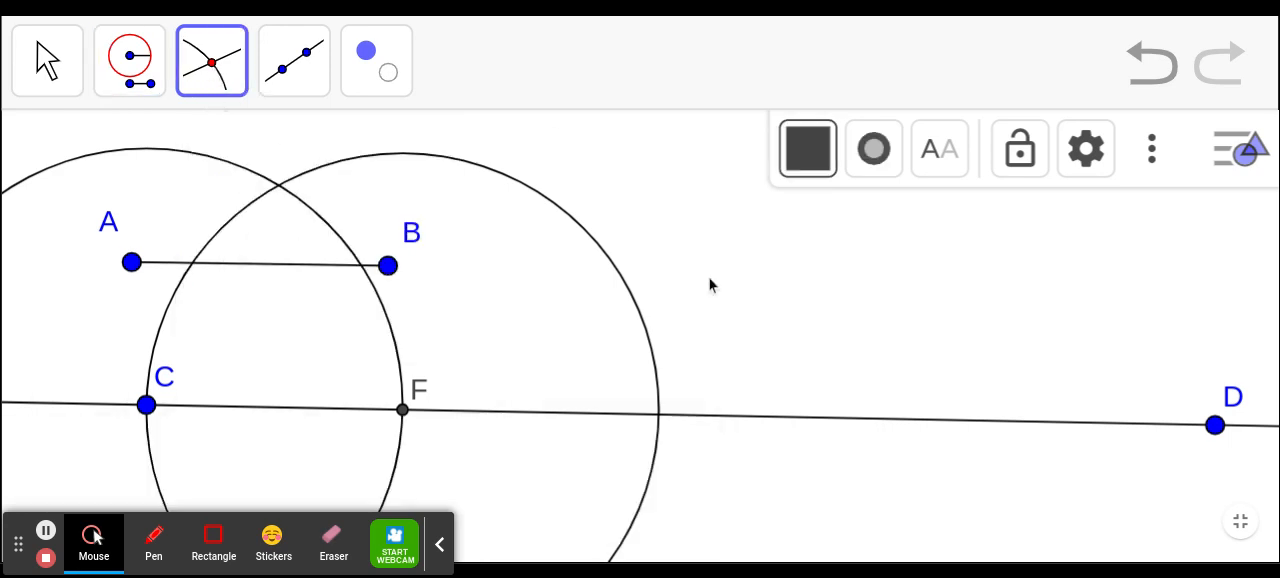
pyautogui.click(659, 416)
# - Draw a segment from C to the second circle's intersection point G
pyautogui.click(294, 62)
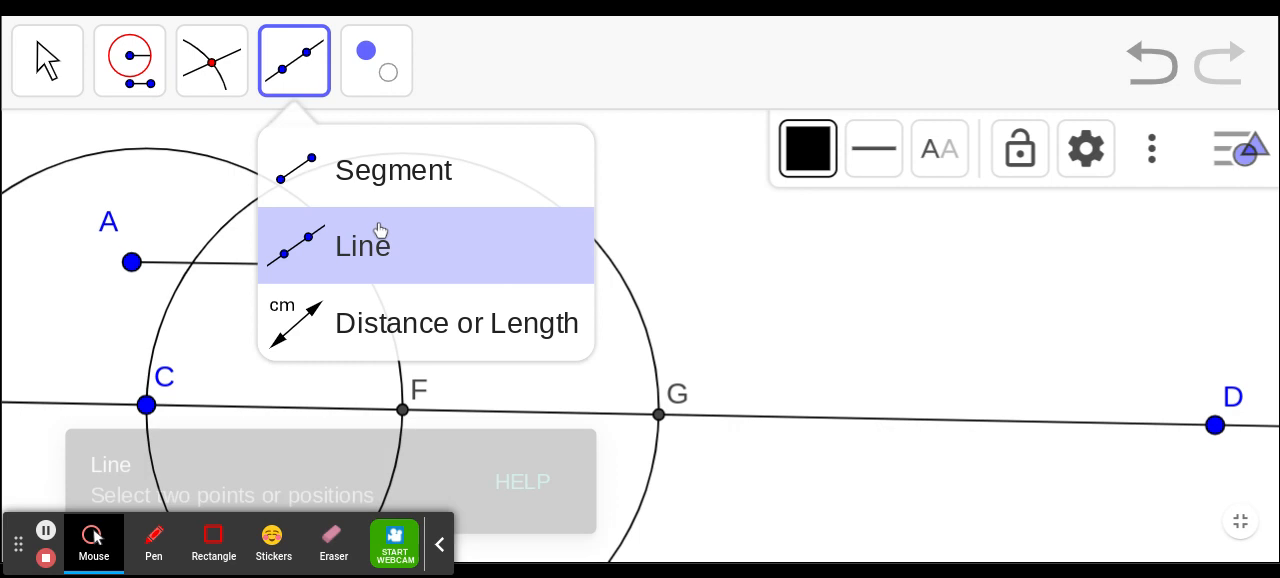
pyautogui.click(383, 172)
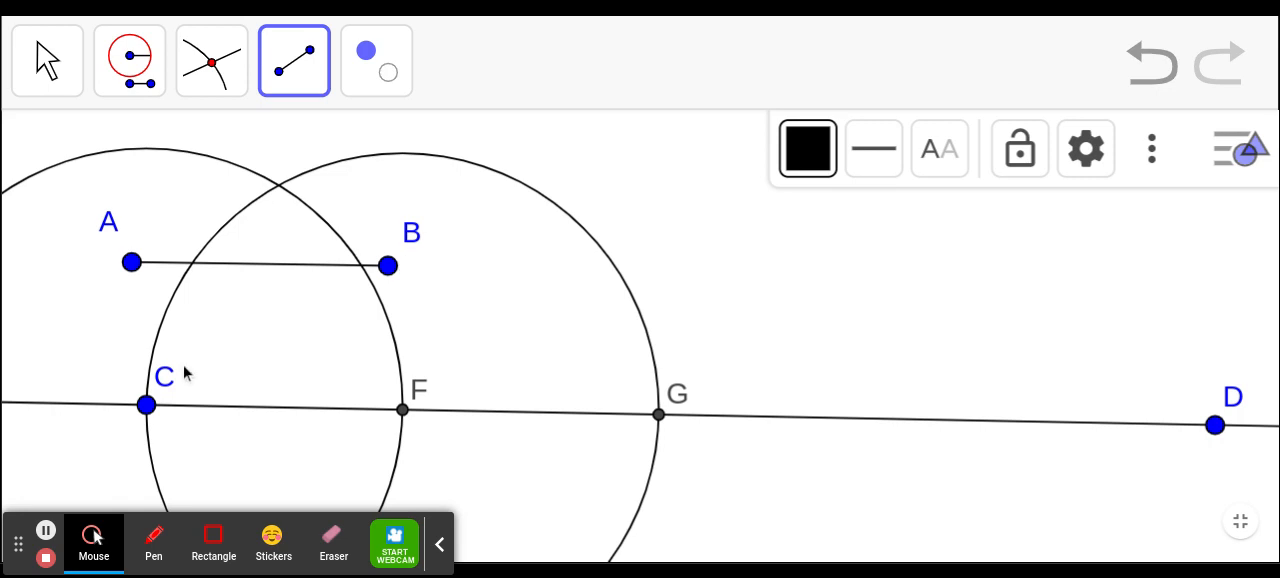
pyautogui.click(147, 405)
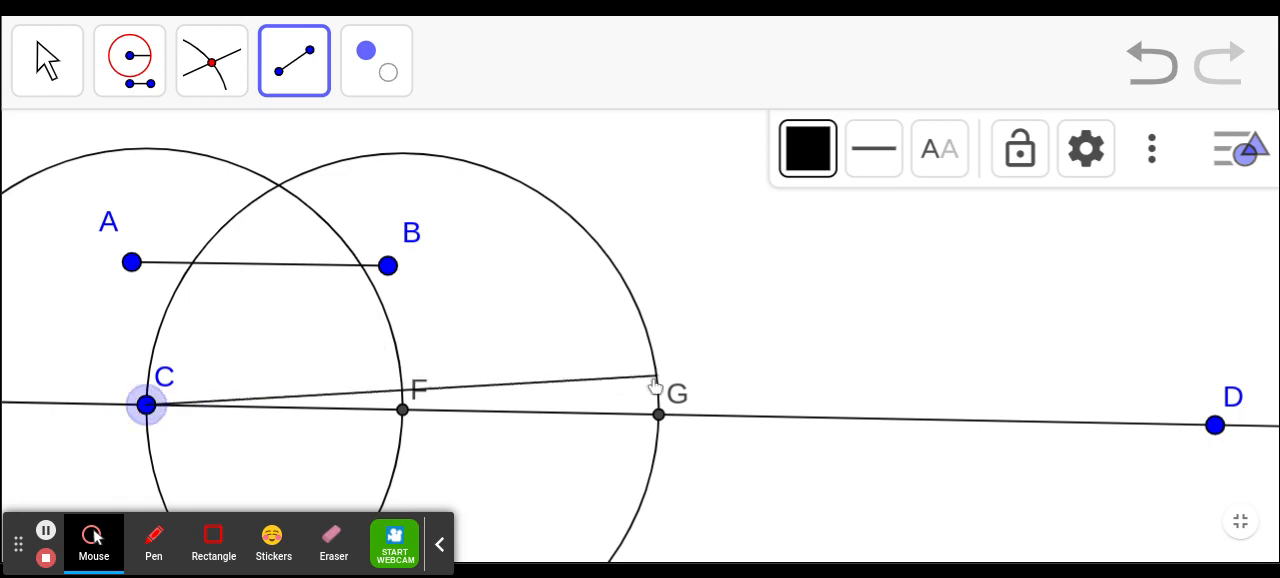
pyautogui.click(658, 416)
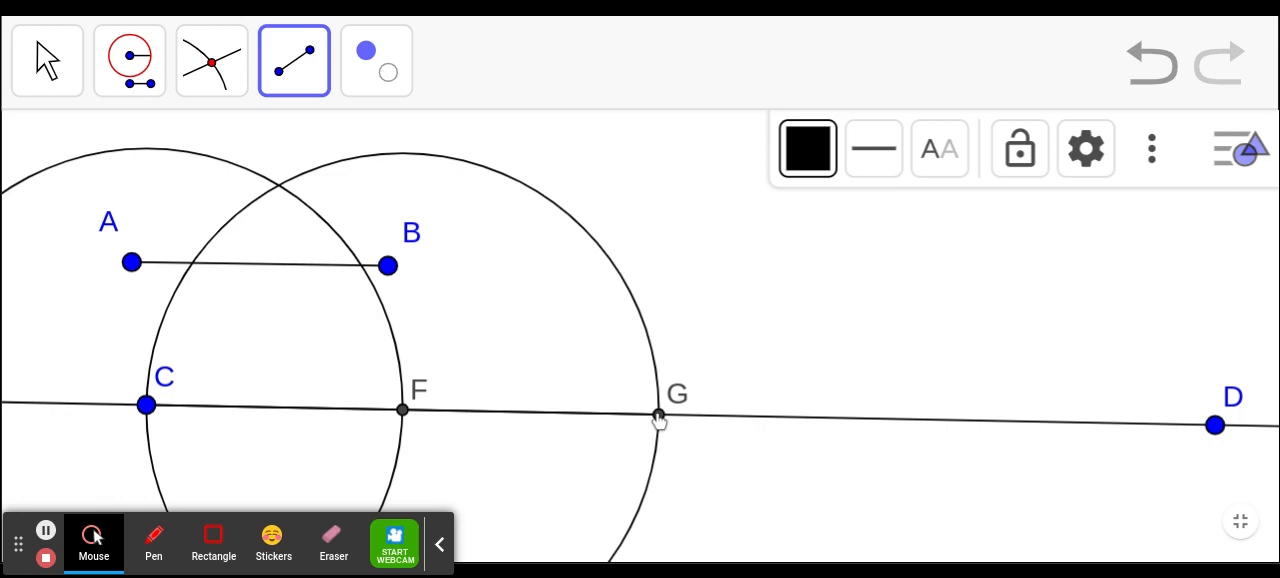
# - Colour the segment from C to G purple and set its line thickness to 10
pyautogui.click(792, 150)
pyautogui.click(950, 222)
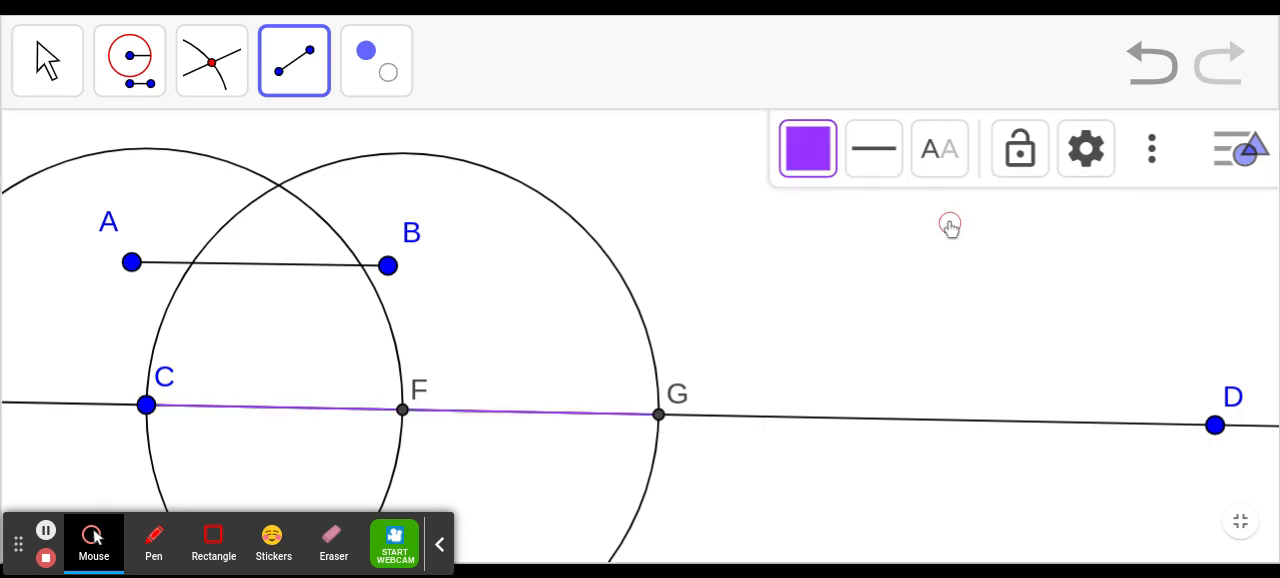
pyautogui.click(874, 150)
pyautogui.moveTo(897, 283); pyautogui.dragTo(1034, 310)
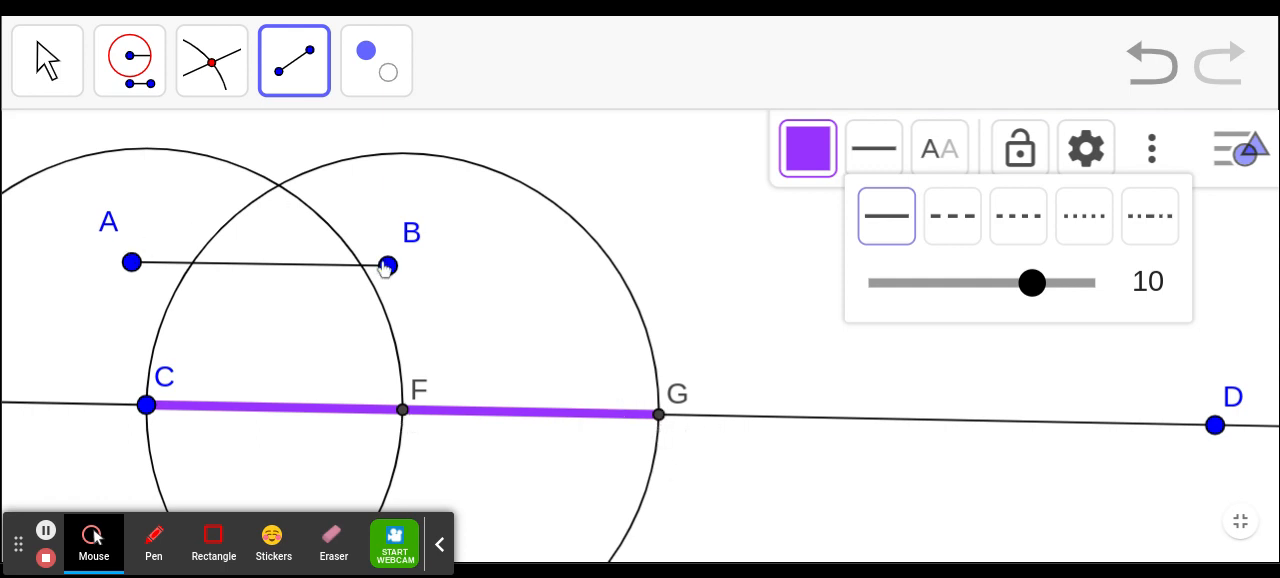
# - Add distance labels for A to B and C to G with the Distance or Length tool
pyautogui.click(291, 62)
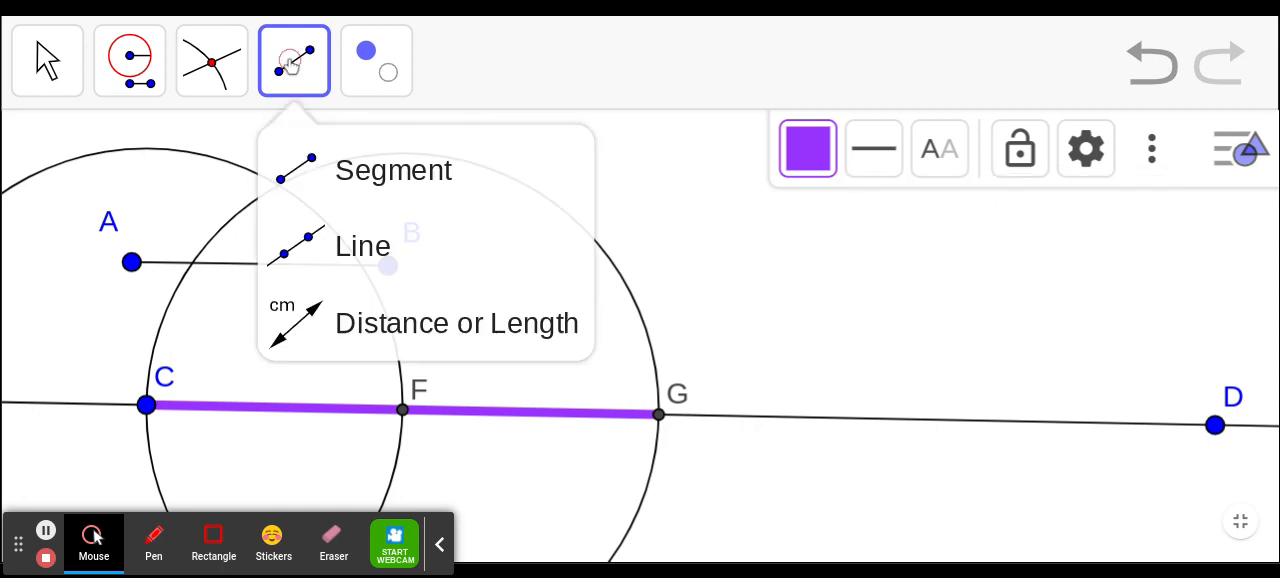
pyautogui.click(388, 324)
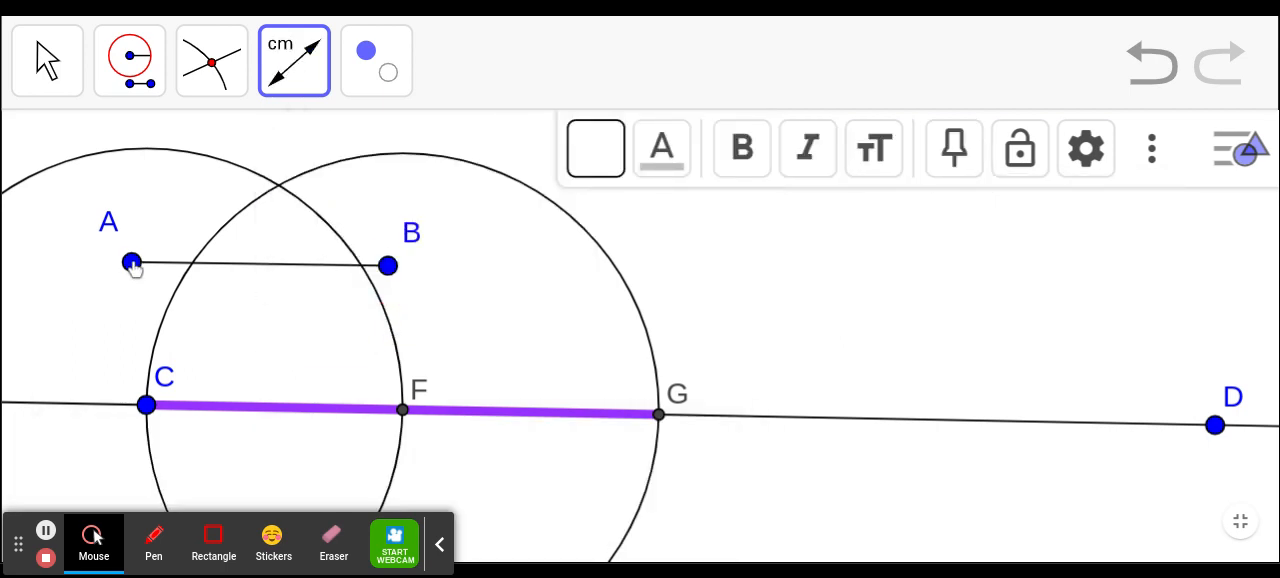
pyautogui.click(131, 263)
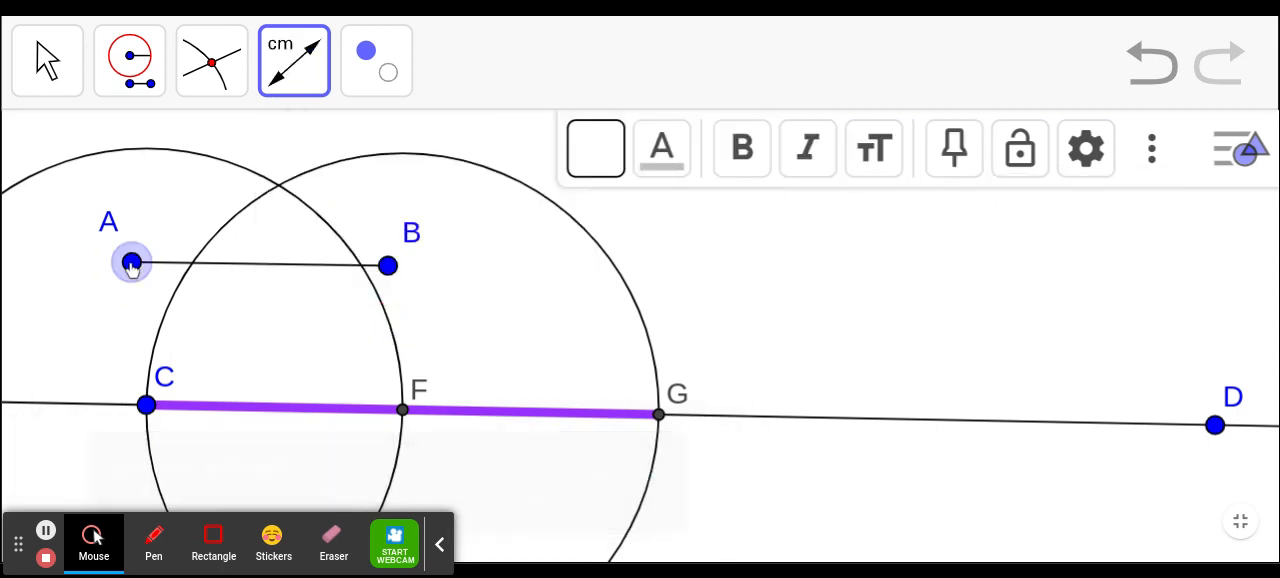
pyautogui.click(387, 266)
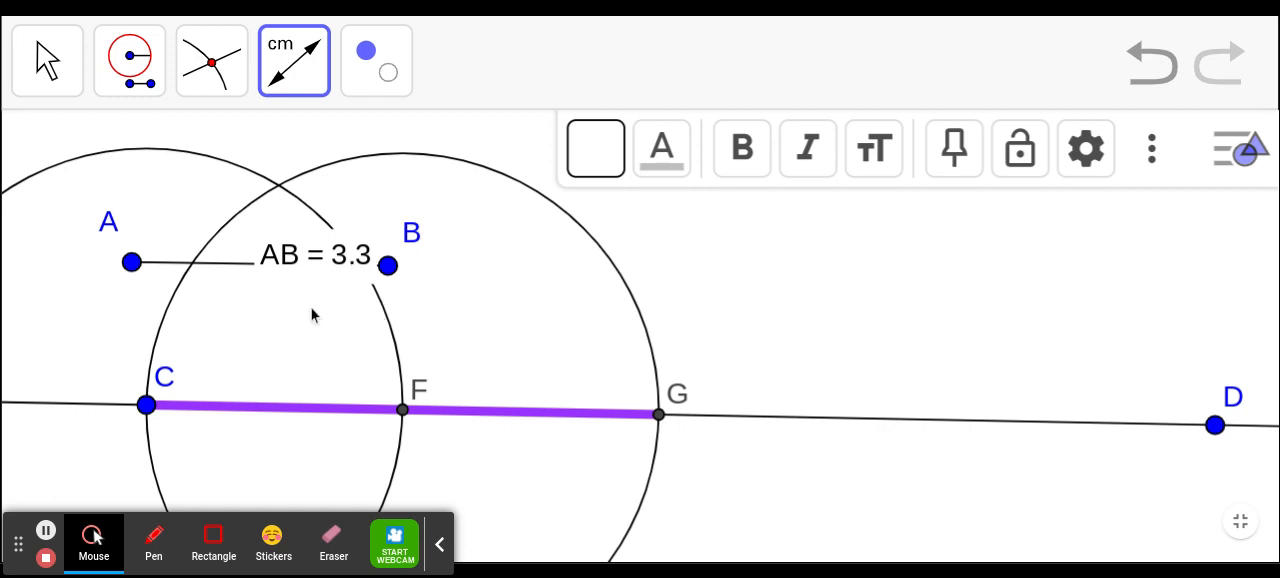
pyautogui.click(146, 404)
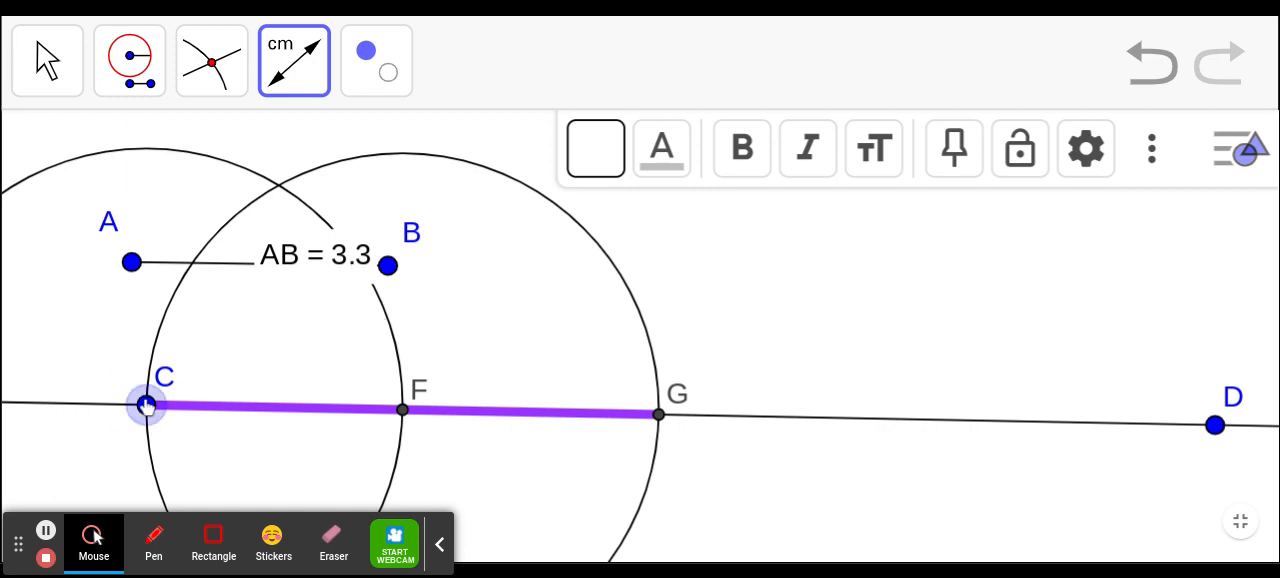
pyautogui.click(657, 416)
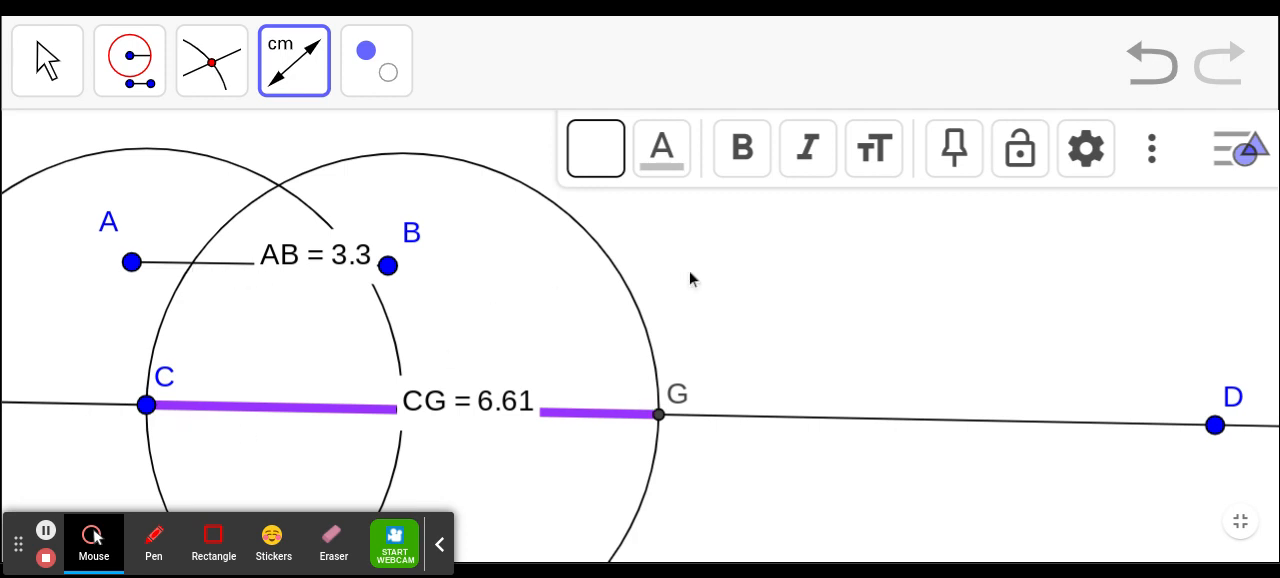
# - Leave the full-screen view of Construction #3 and open Construction #4 in full screen
pyautogui.press('Escape')
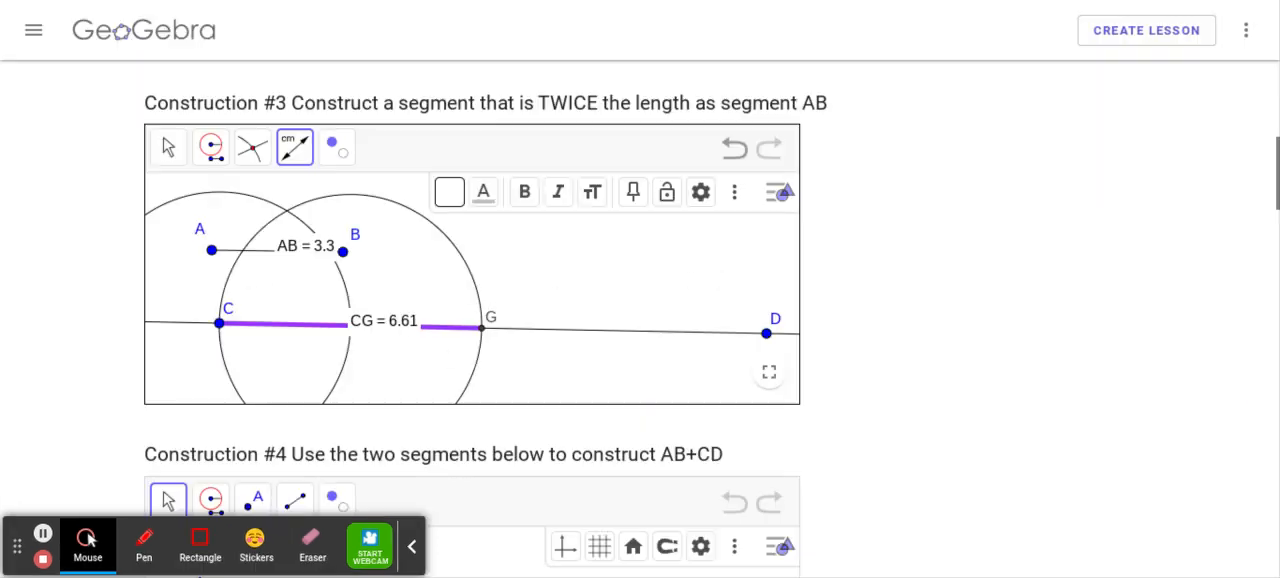
pyautogui.scroll(-1, 955, 338)
pyautogui.scroll(-3, 954, 341)
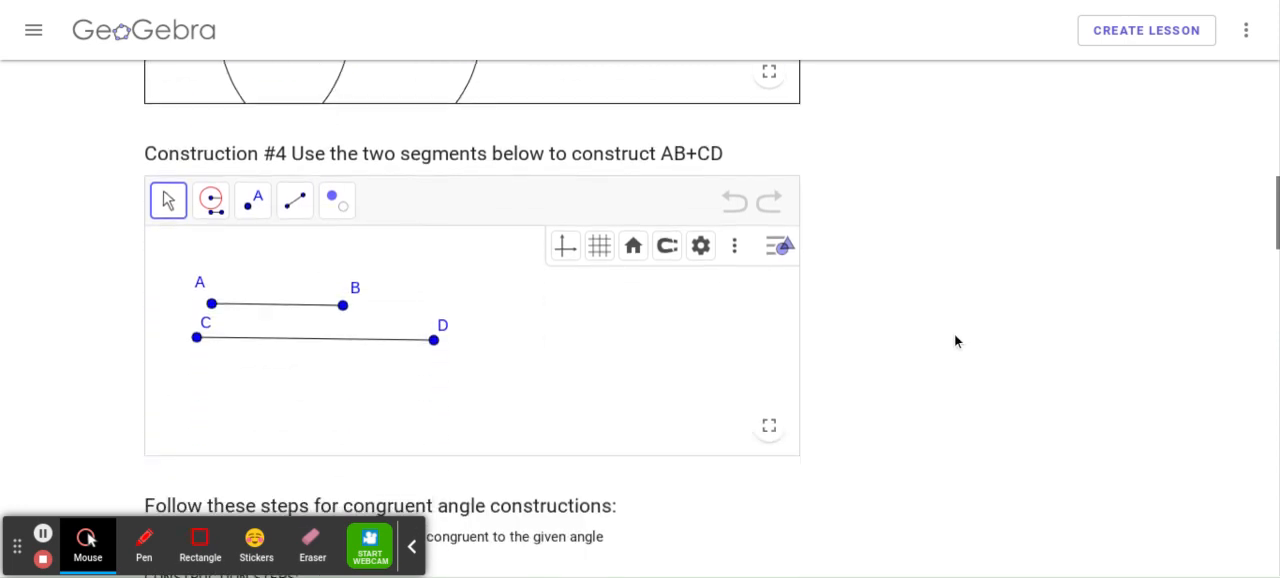
pyautogui.click(768, 427)
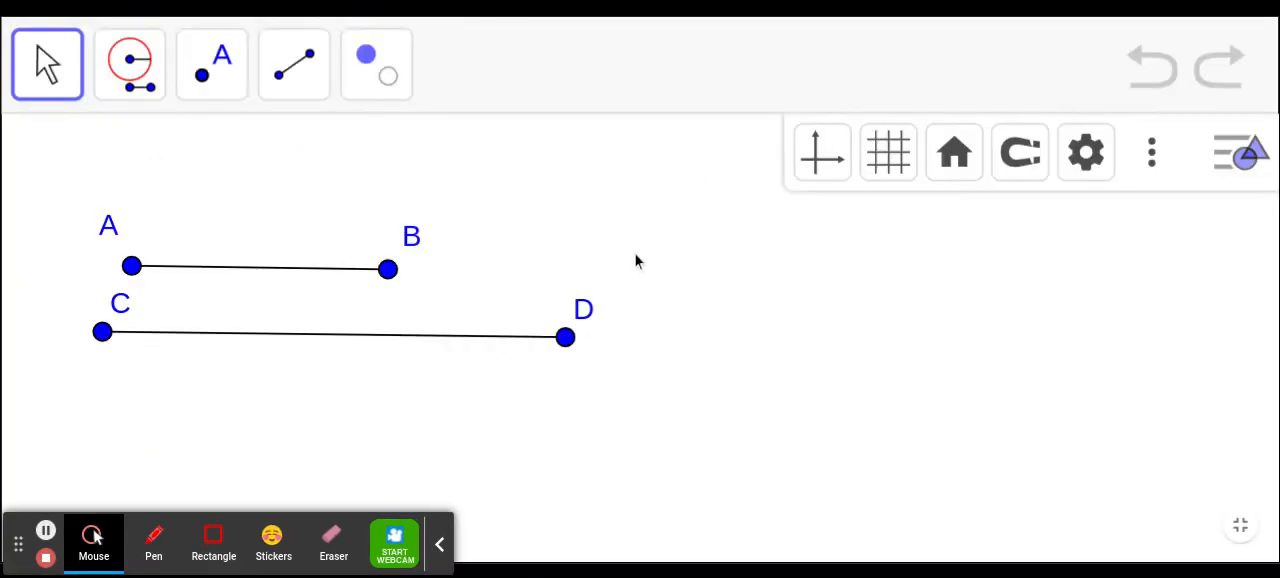
pyautogui.press('Escape')
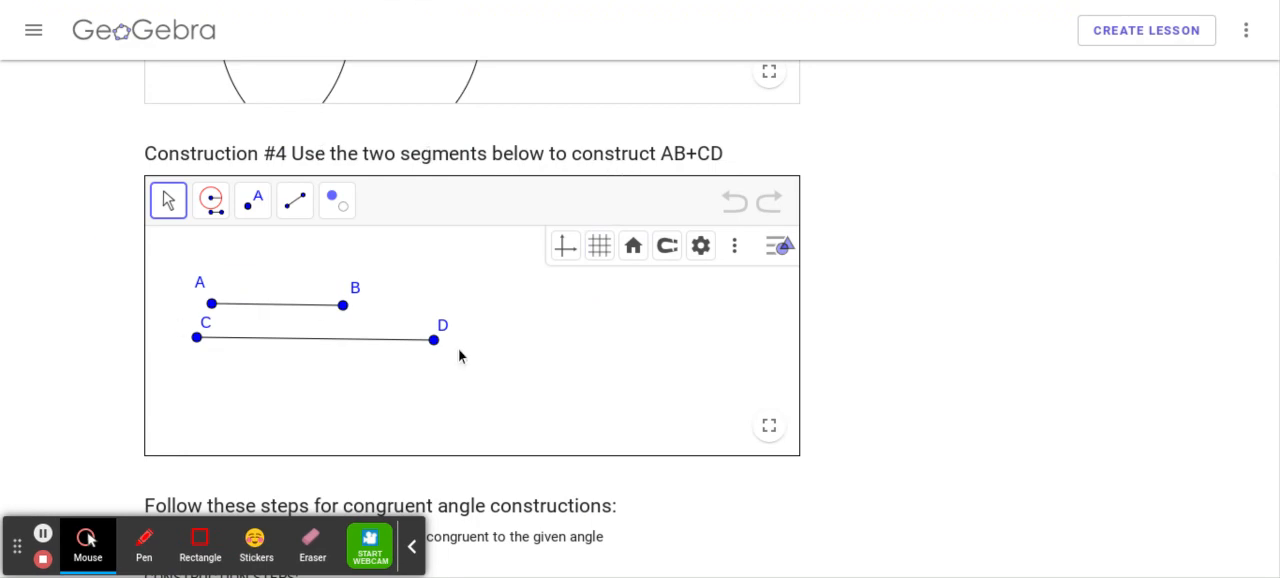
pyautogui.click(768, 427)
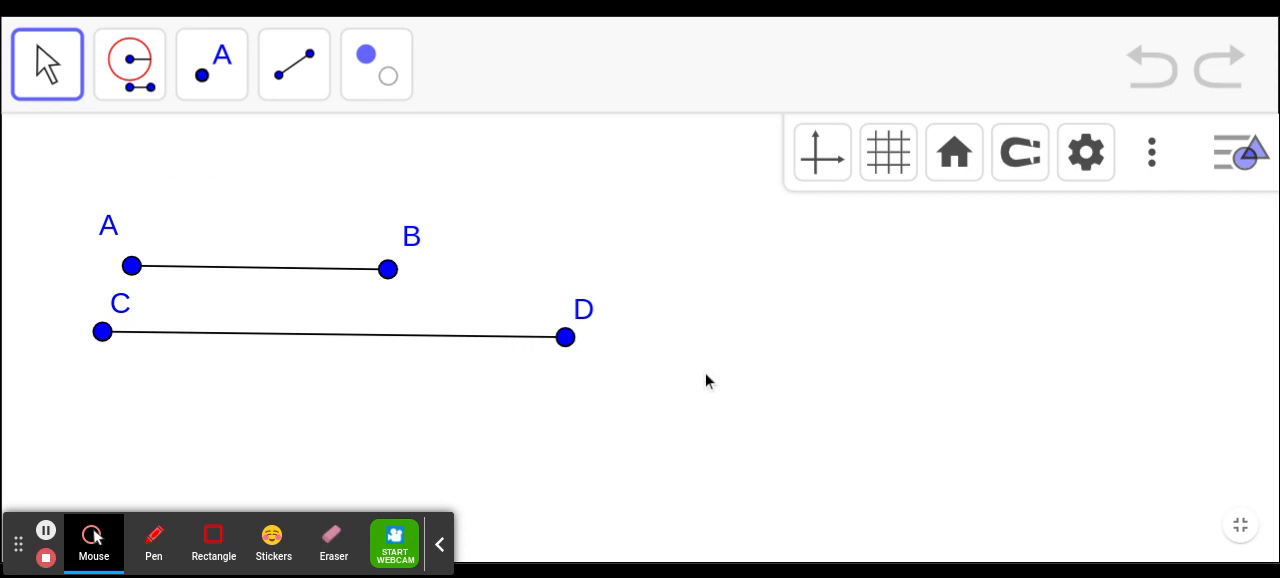
# - Draw a long, nearly horizontal line through two new points below segment CD
pyautogui.click(314, 97)
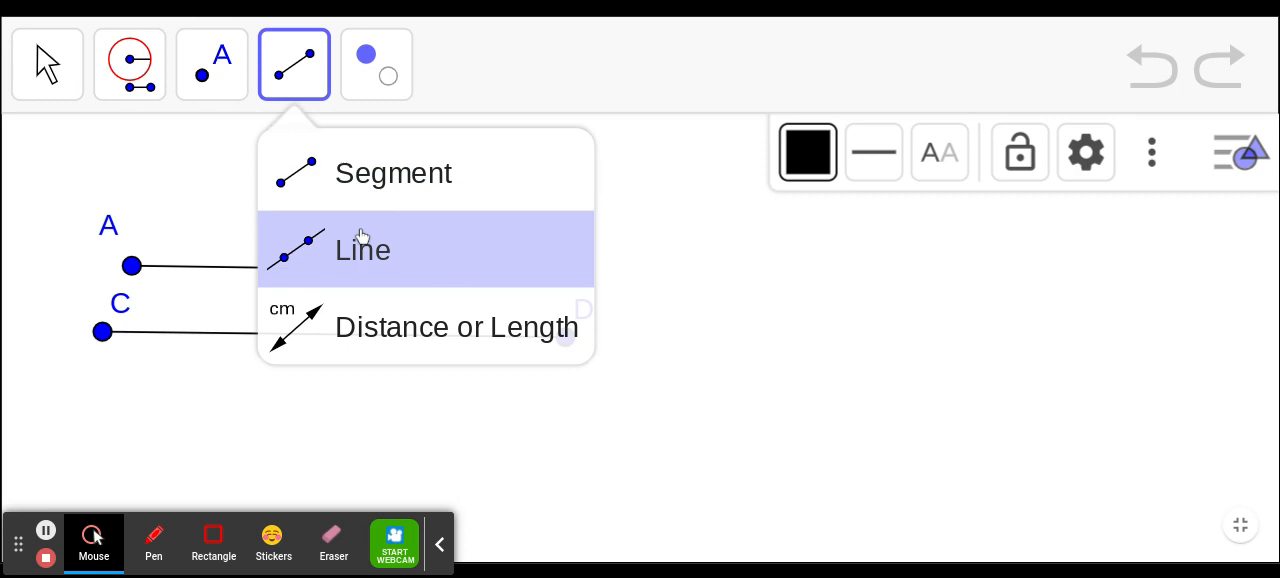
pyautogui.click(362, 248)
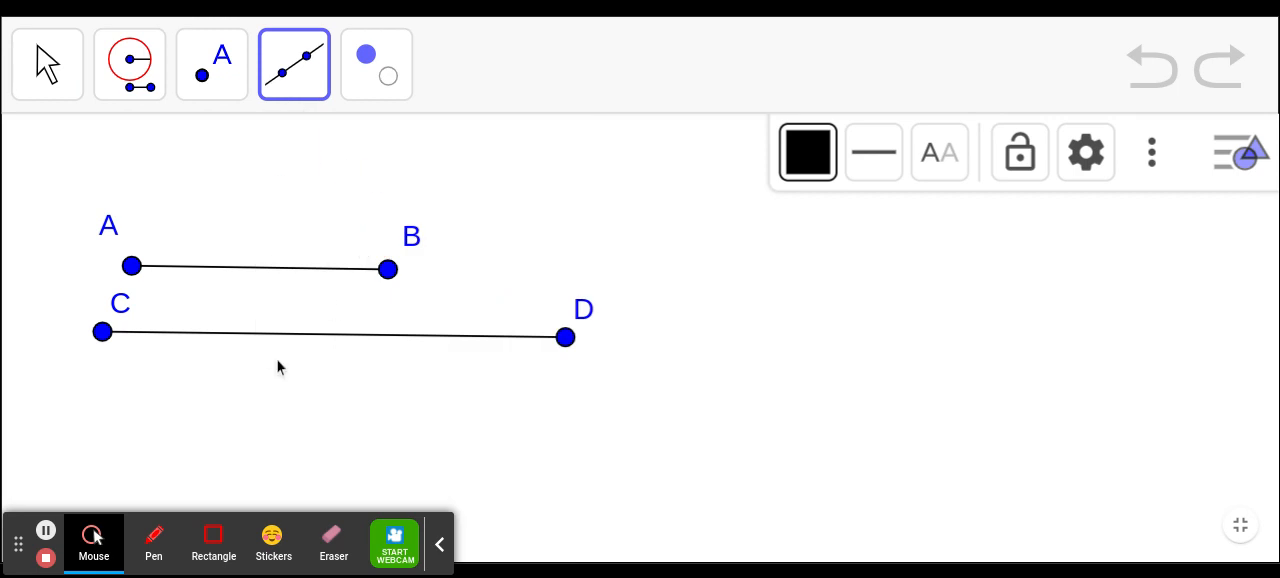
pyautogui.click(93, 407)
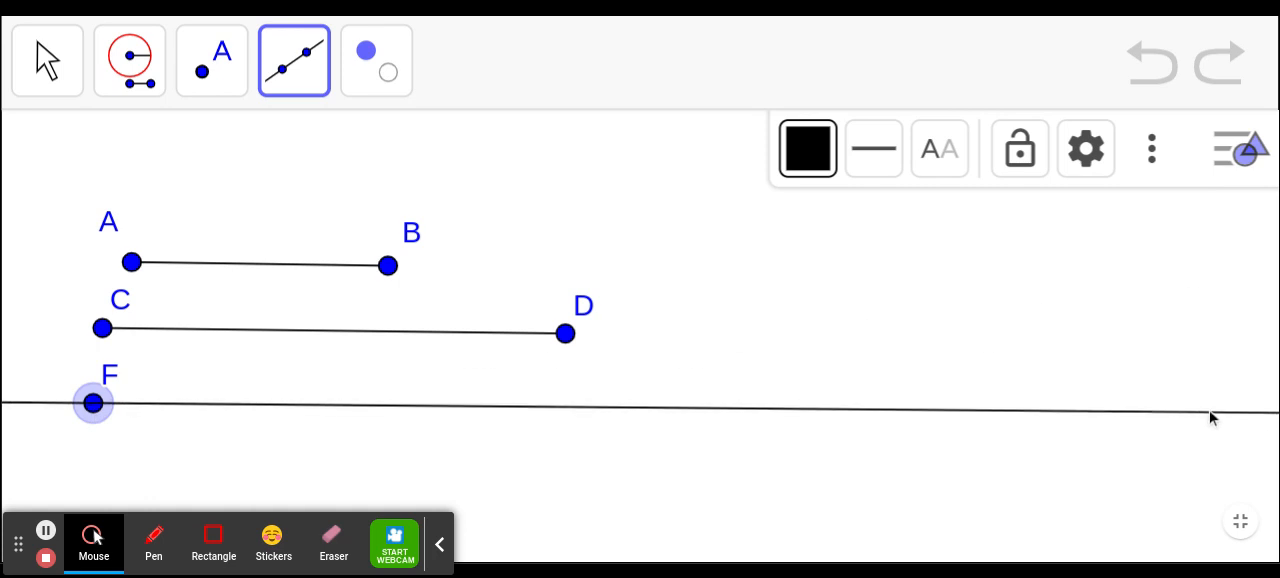
pyautogui.click(1227, 410)
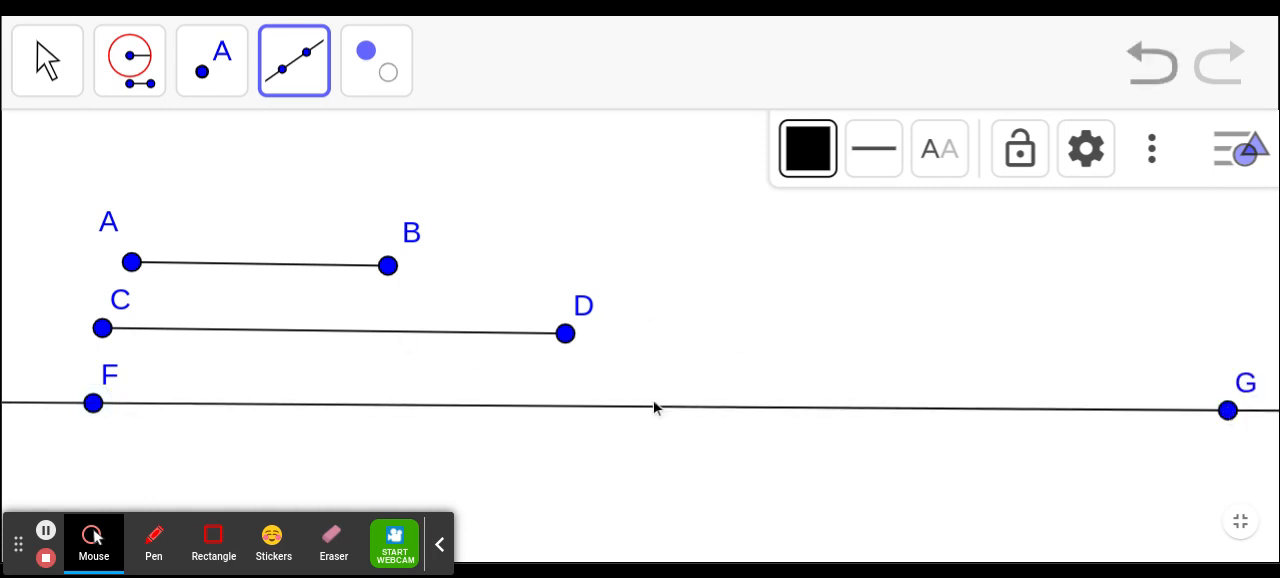
# - Construct a Compass circle centred on F, taking its radius from points A and B
pyautogui.click(130, 60)
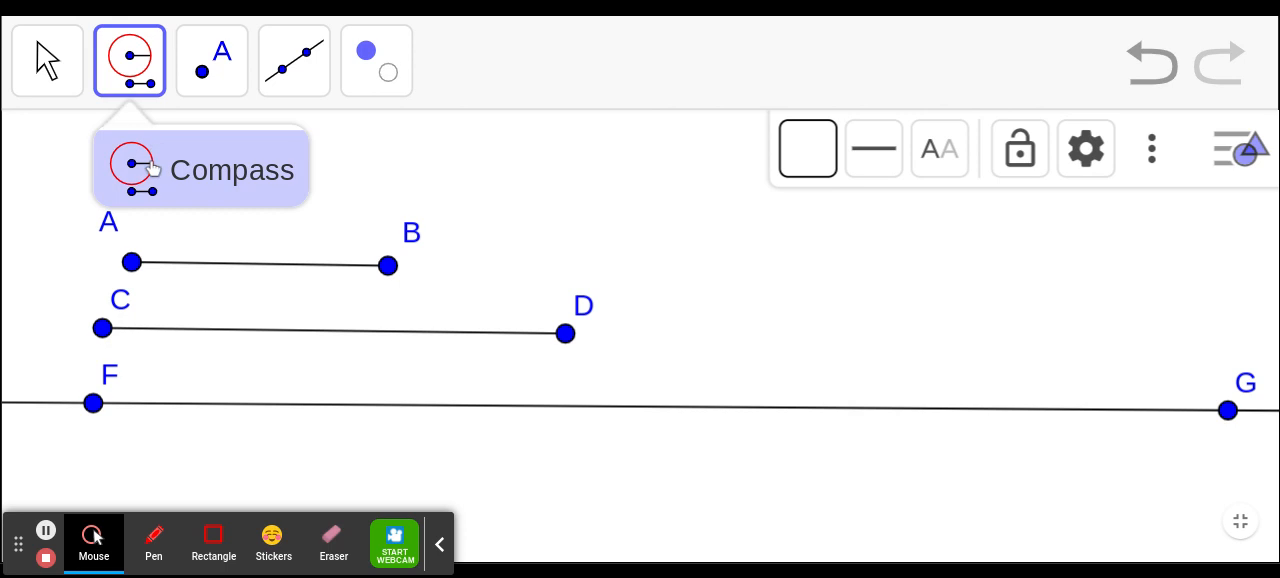
pyautogui.click(131, 263)
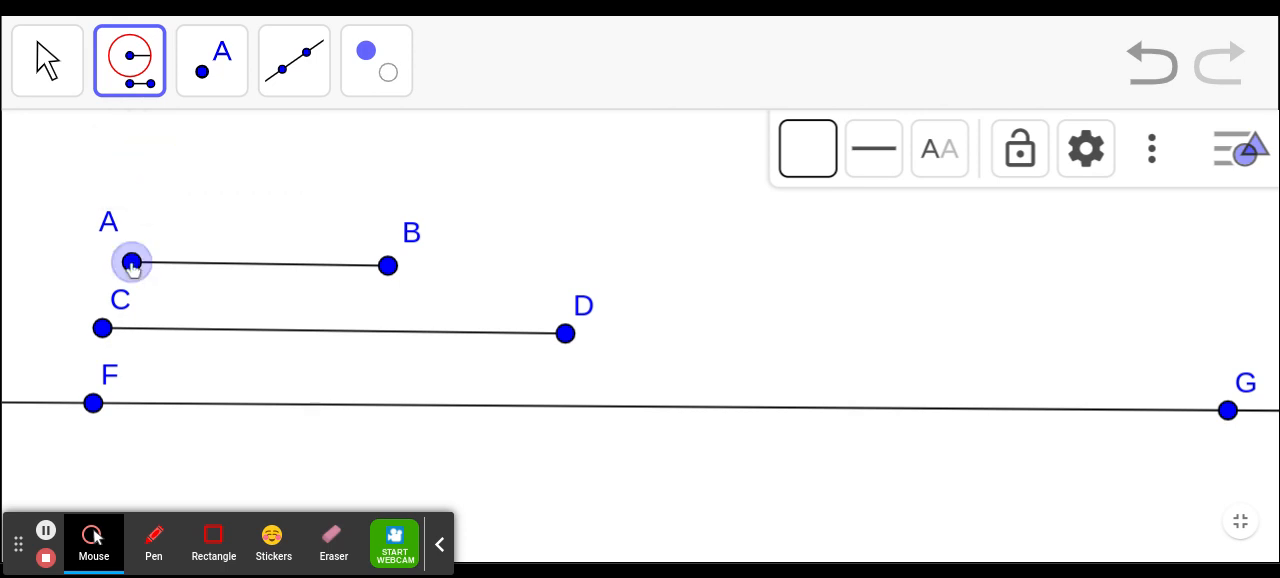
pyautogui.click(388, 266)
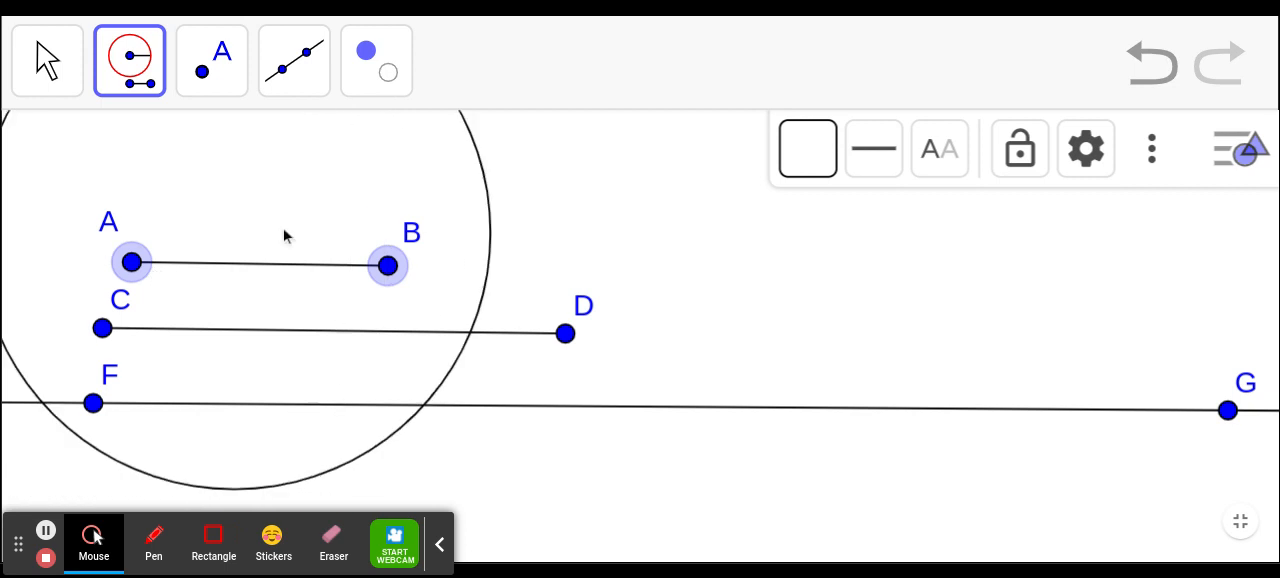
pyautogui.click(93, 404)
# - Mark the point between F and G where the circle intersects the line
pyautogui.click(195, 78)
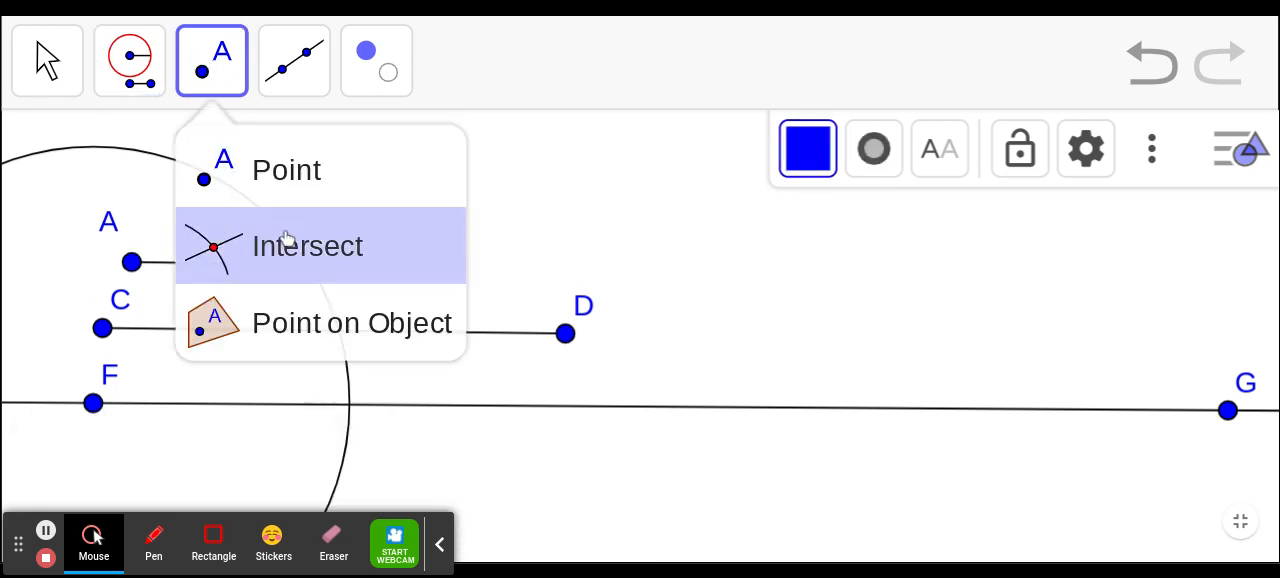
pyautogui.click(286, 243)
pyautogui.click(352, 406)
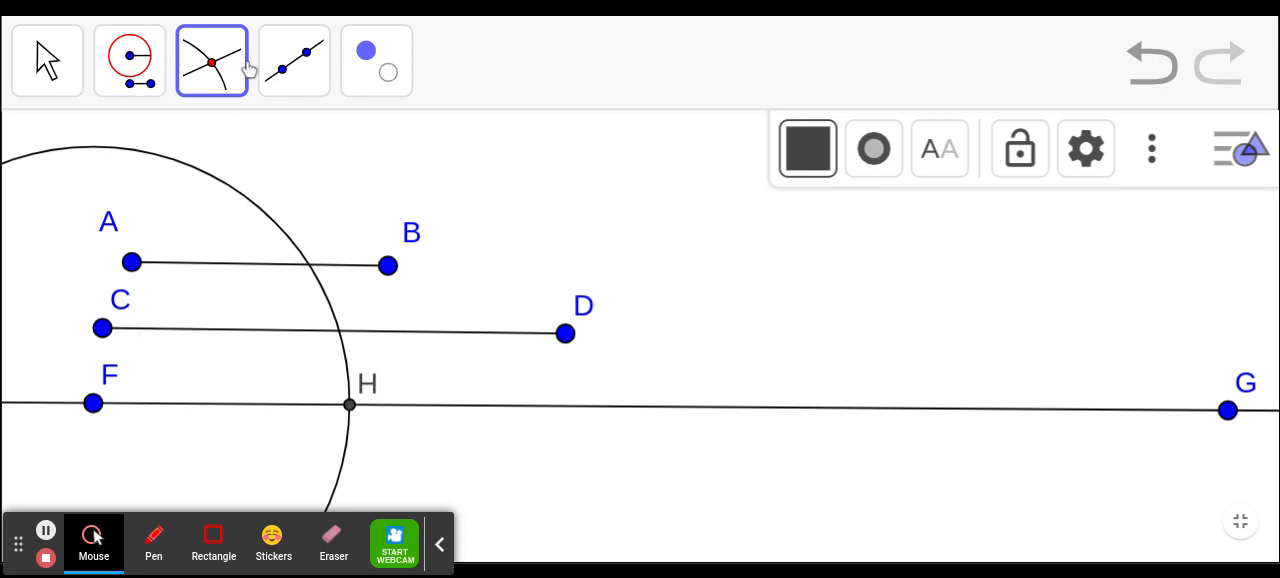
# - Construct a Compass circle with radius CD centred on H and mark its intersection with the line towards G
pyautogui.click(130, 62)
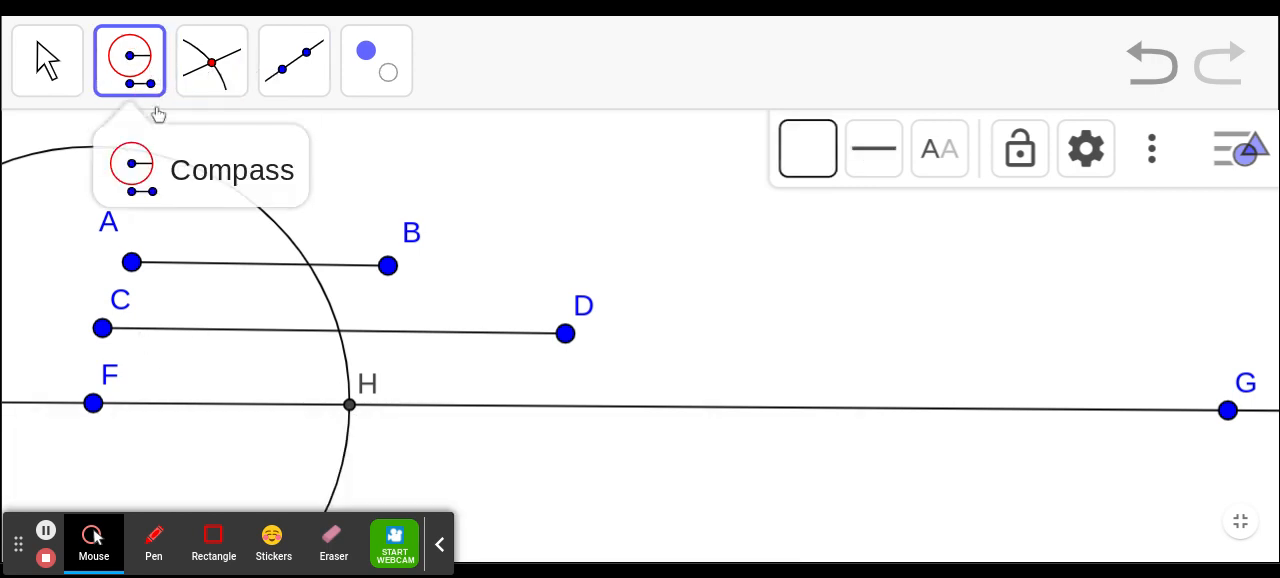
pyautogui.click(102, 330)
pyautogui.click(565, 334)
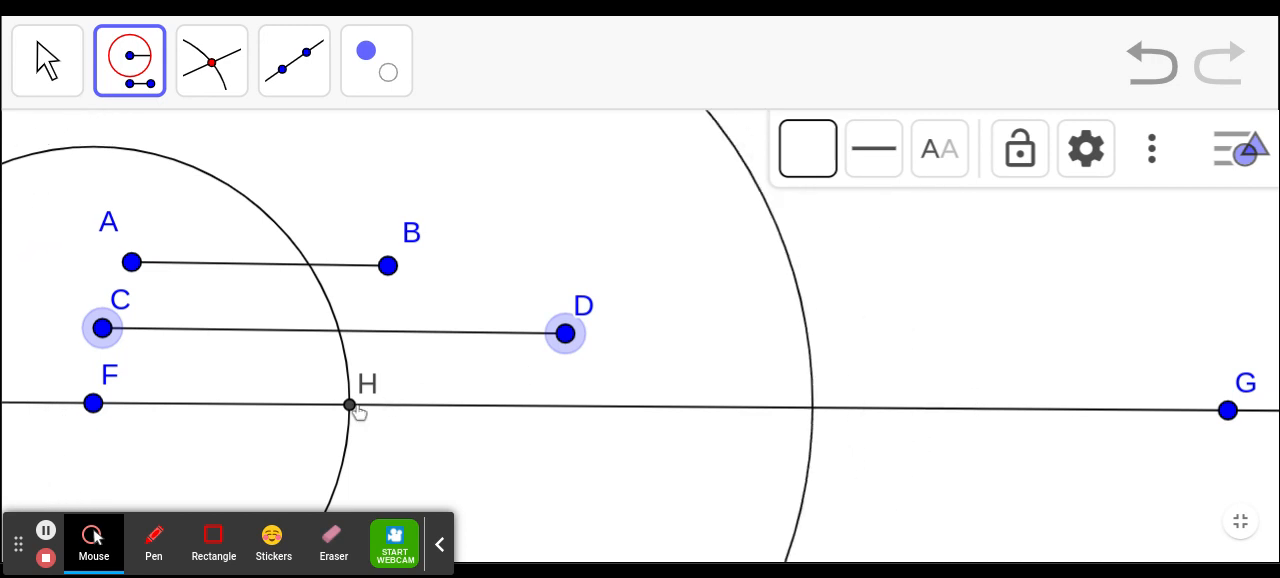
pyautogui.click(349, 410)
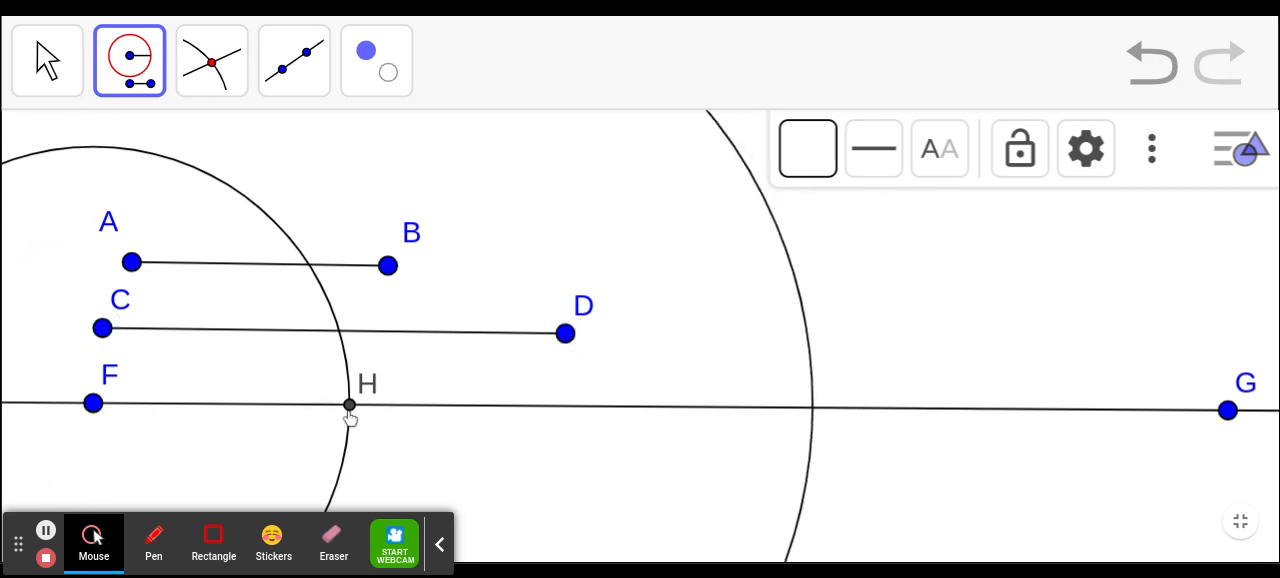
pyautogui.click(213, 86)
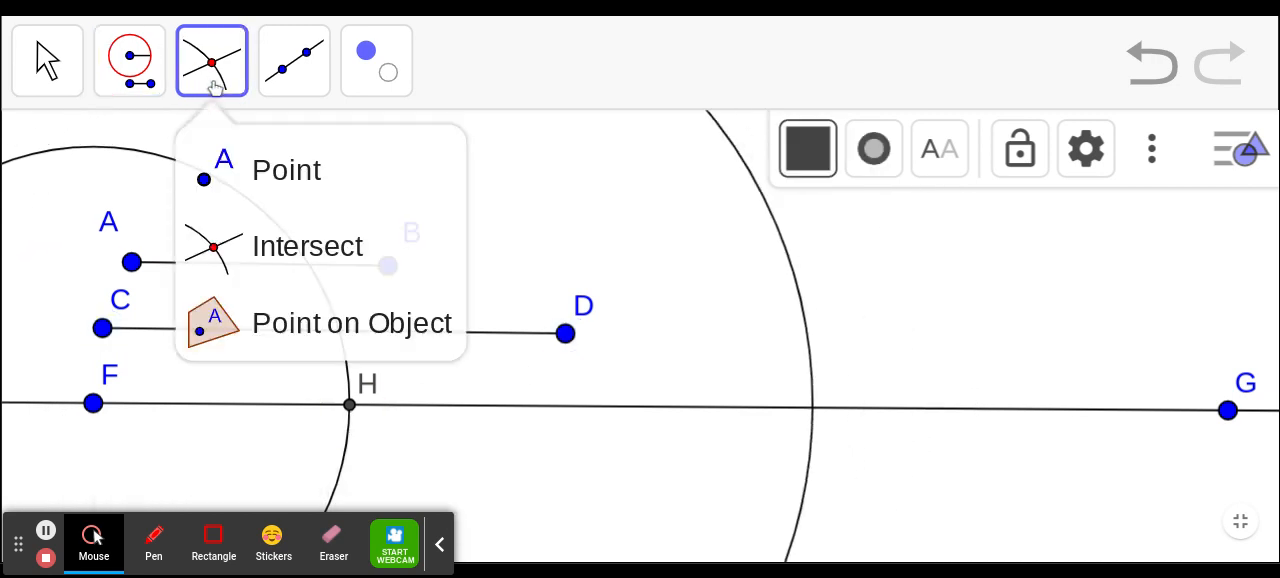
pyautogui.click(812, 412)
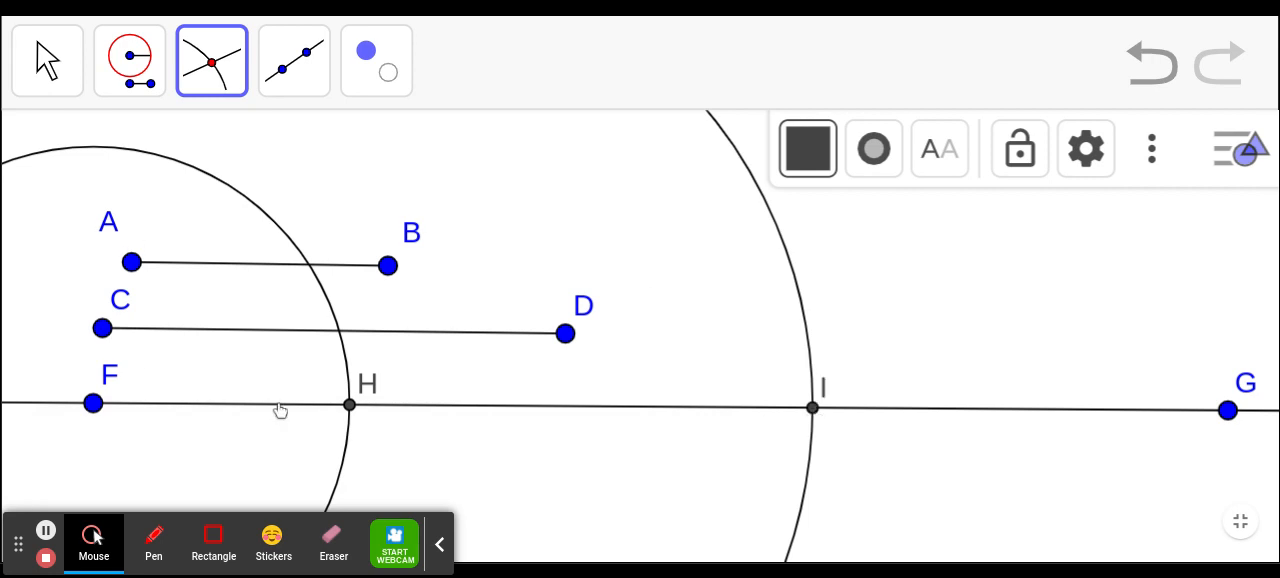
# - Draw a segment from F to the larger circle's intersection point I
pyautogui.click(303, 68)
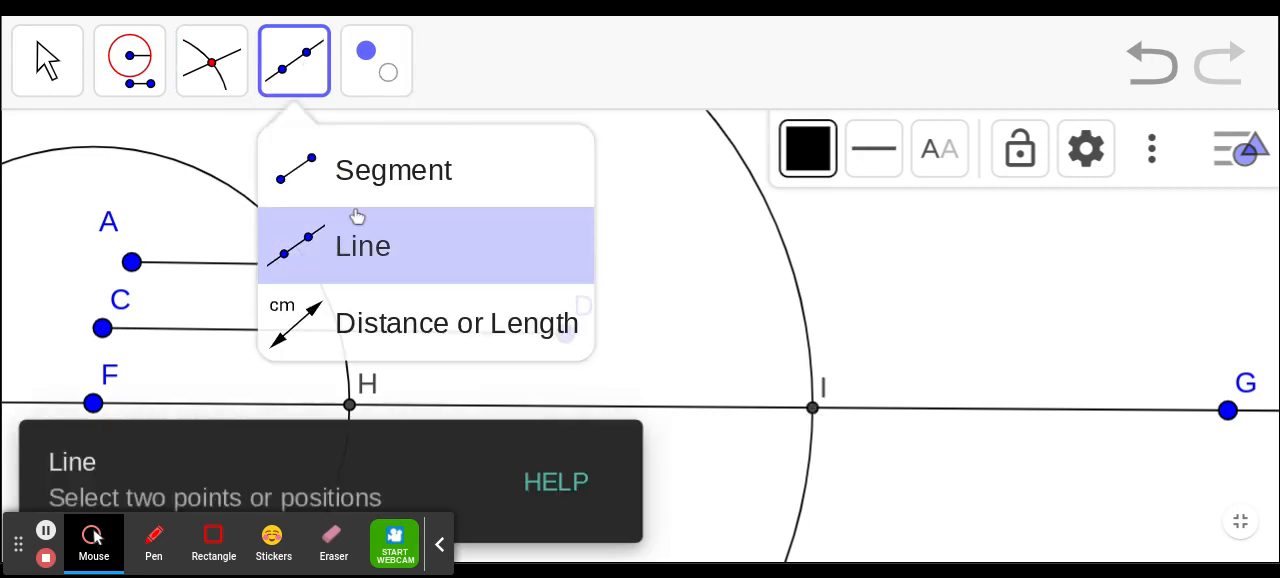
pyautogui.click(375, 183)
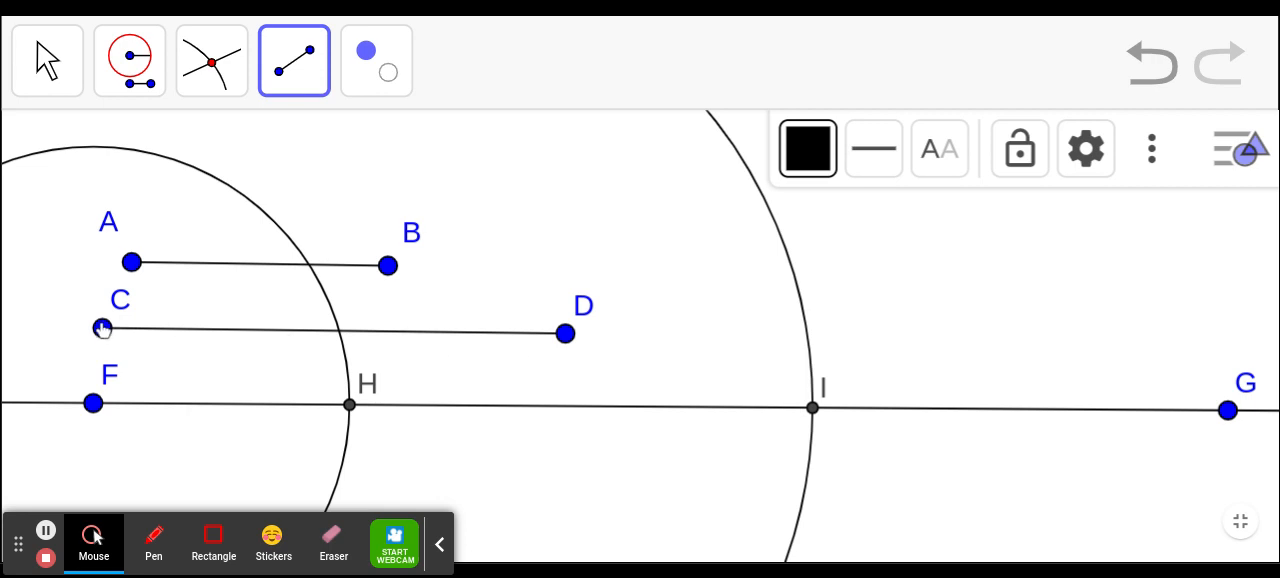
pyautogui.click(92, 404)
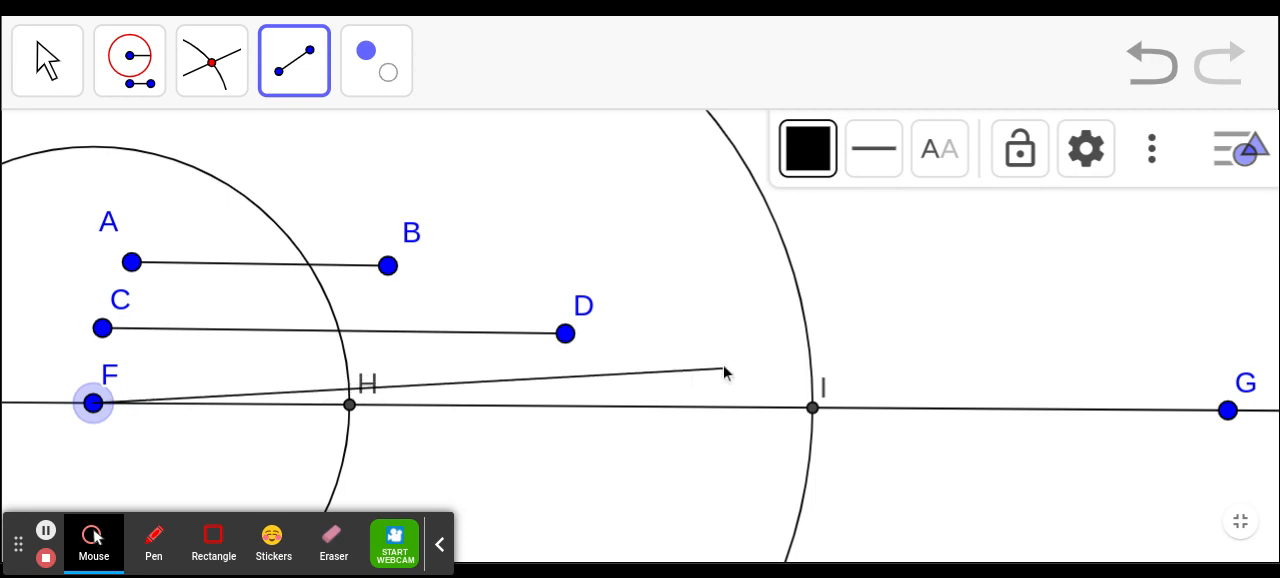
pyautogui.click(815, 410)
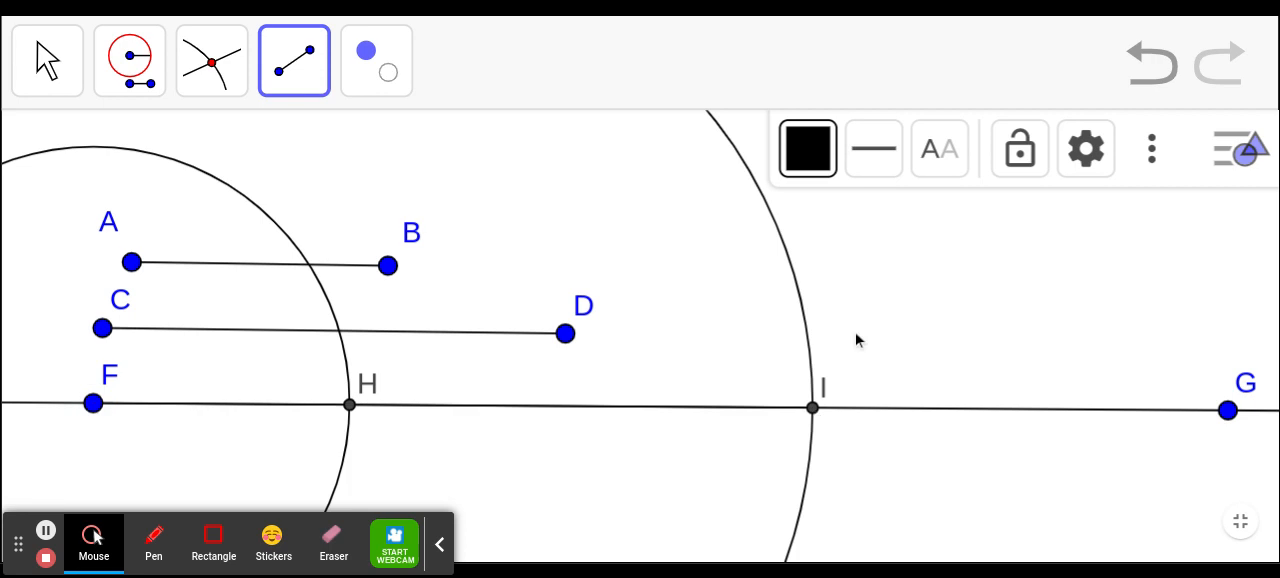
# - Colour the segment from F to I pink and set its line thickness to 10
pyautogui.click(803, 166)
pyautogui.click(1016, 234)
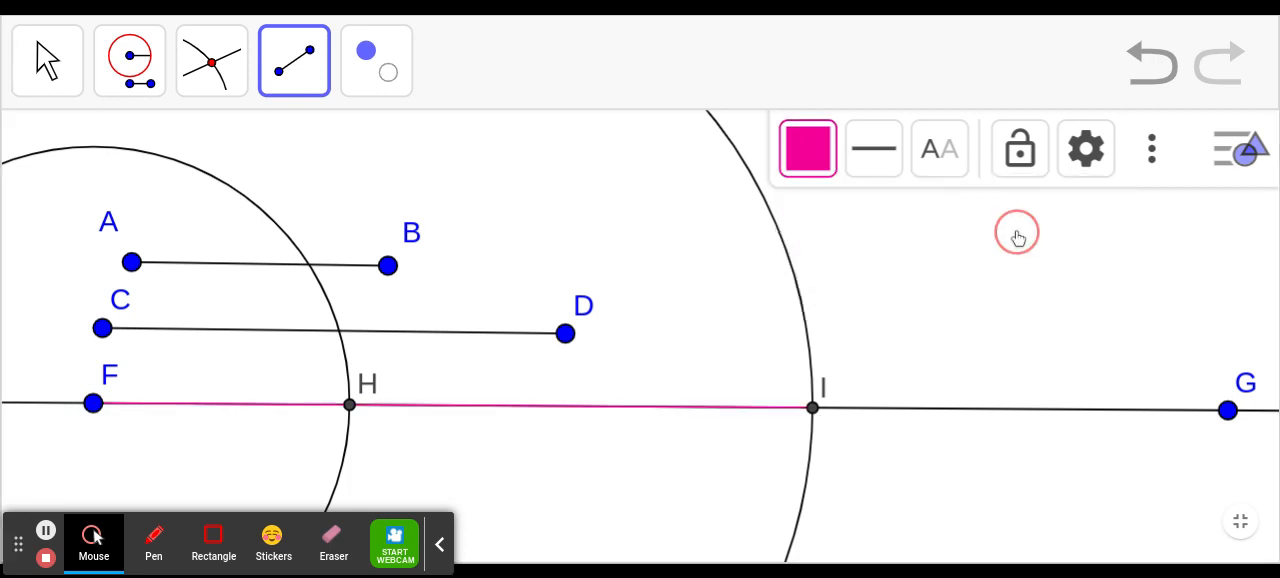
pyautogui.click(870, 146)
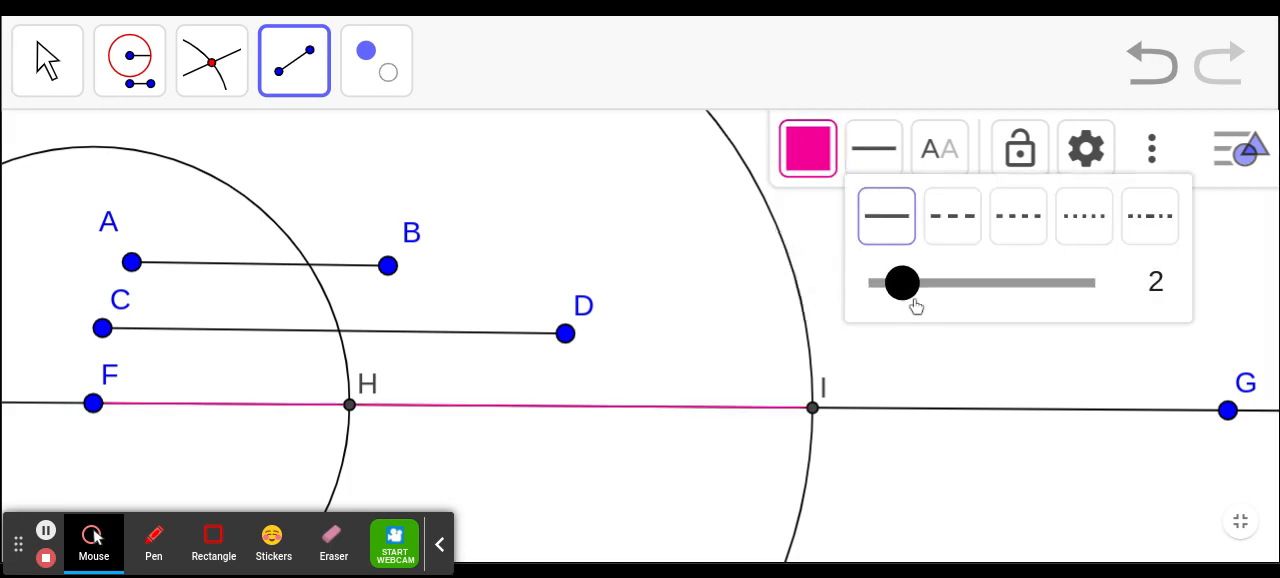
pyautogui.moveTo(909, 297); pyautogui.dragTo(1033, 296)
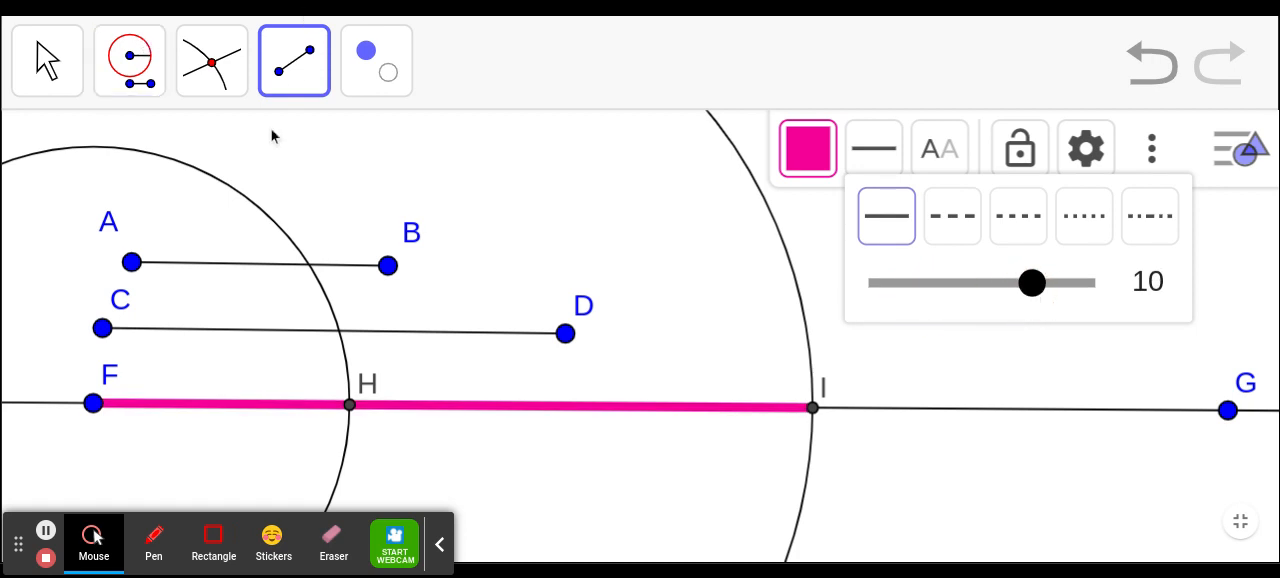
# - Add length measurements for AB, CD and the pink segment FI using the Distance or Length tool
pyautogui.click(308, 62)
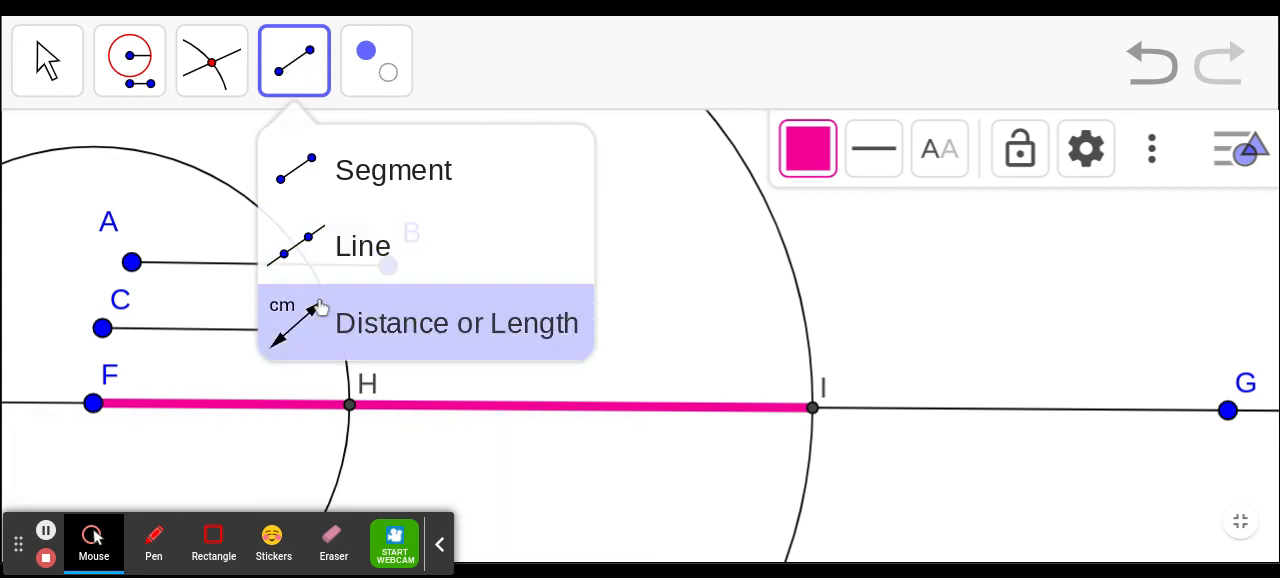
pyautogui.click(318, 320)
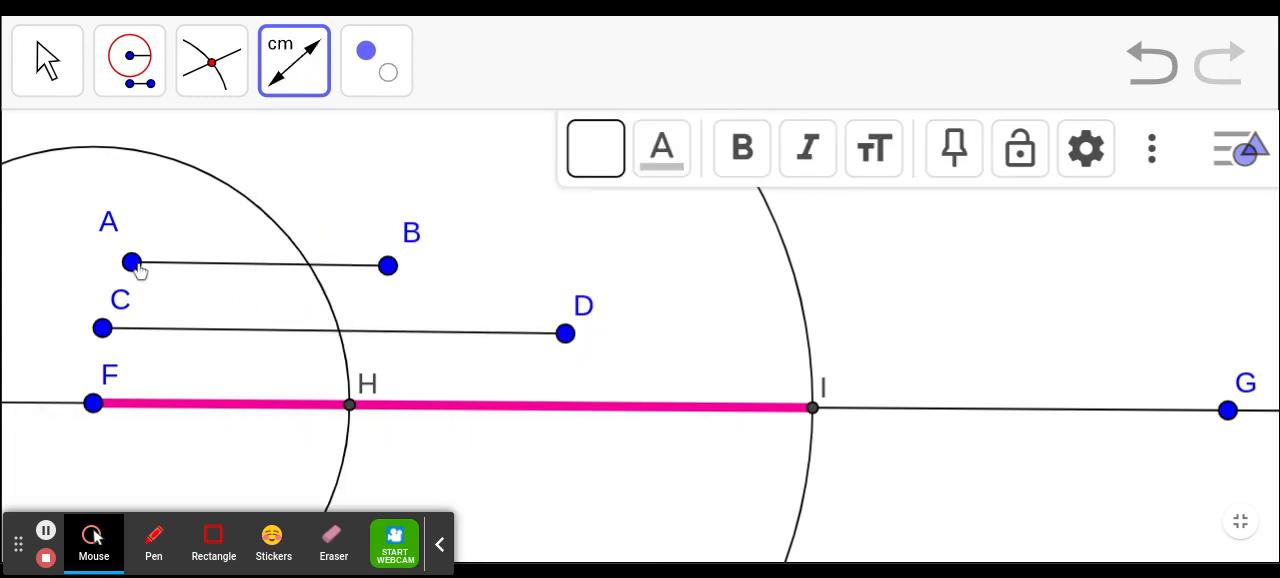
pyautogui.click(132, 262)
pyautogui.click(387, 262)
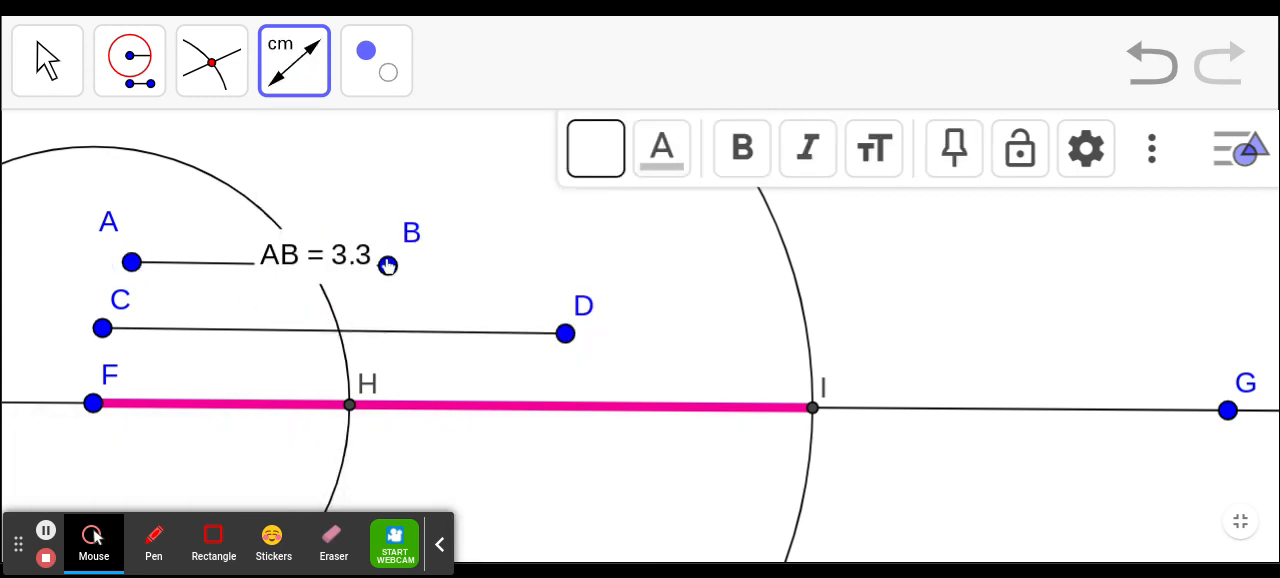
pyautogui.click(102, 328)
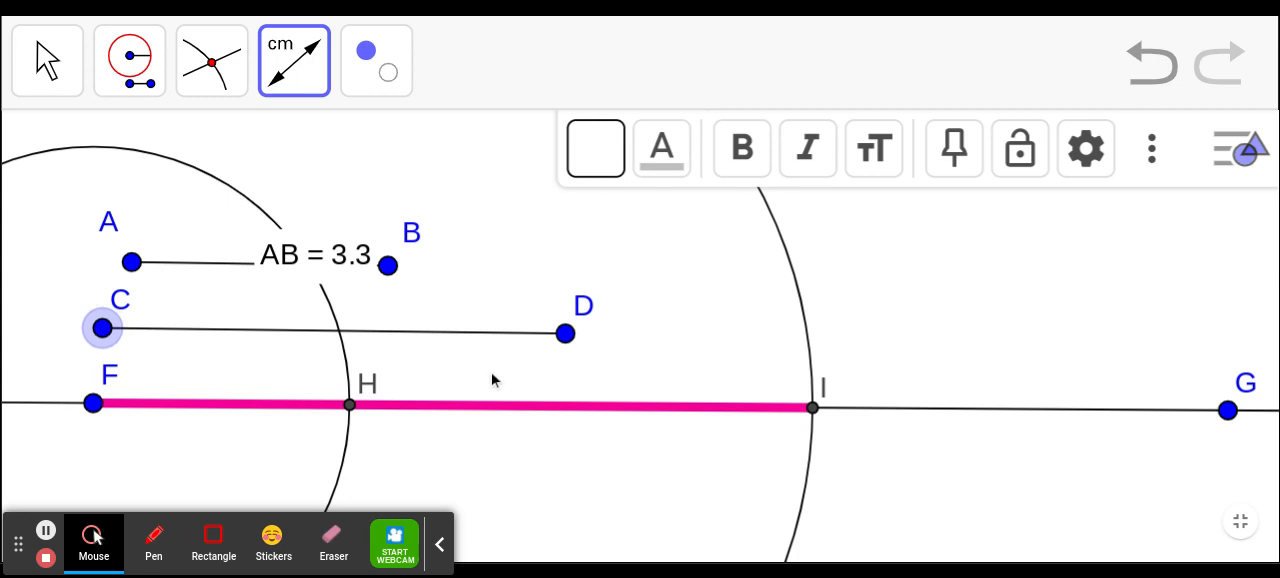
pyautogui.click(564, 336)
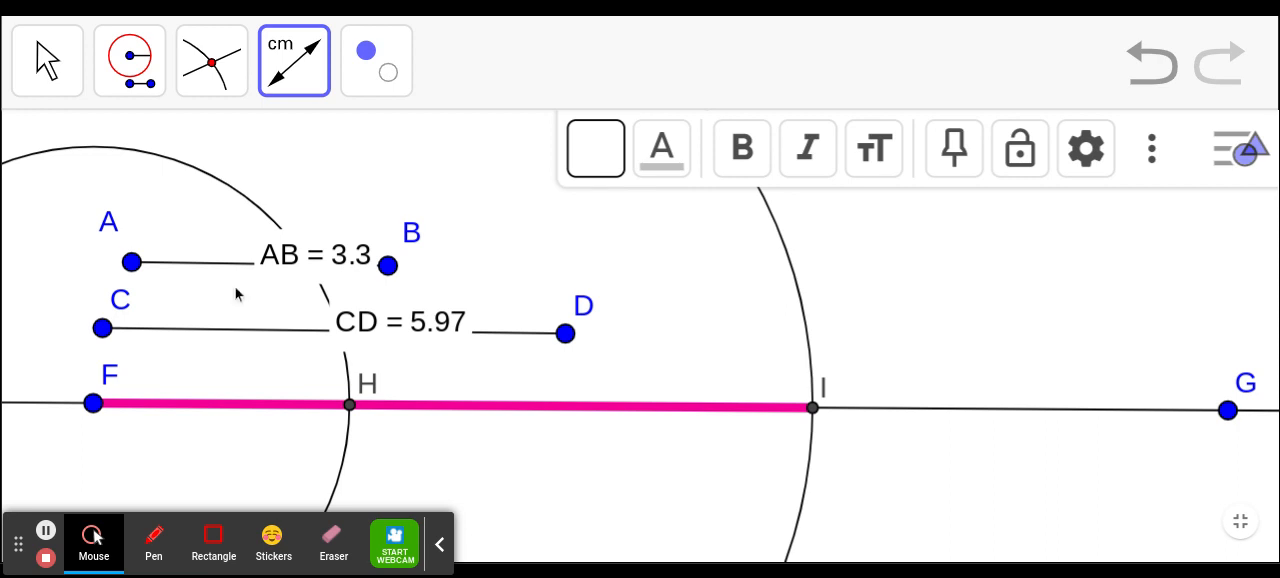
pyautogui.click(92, 403)
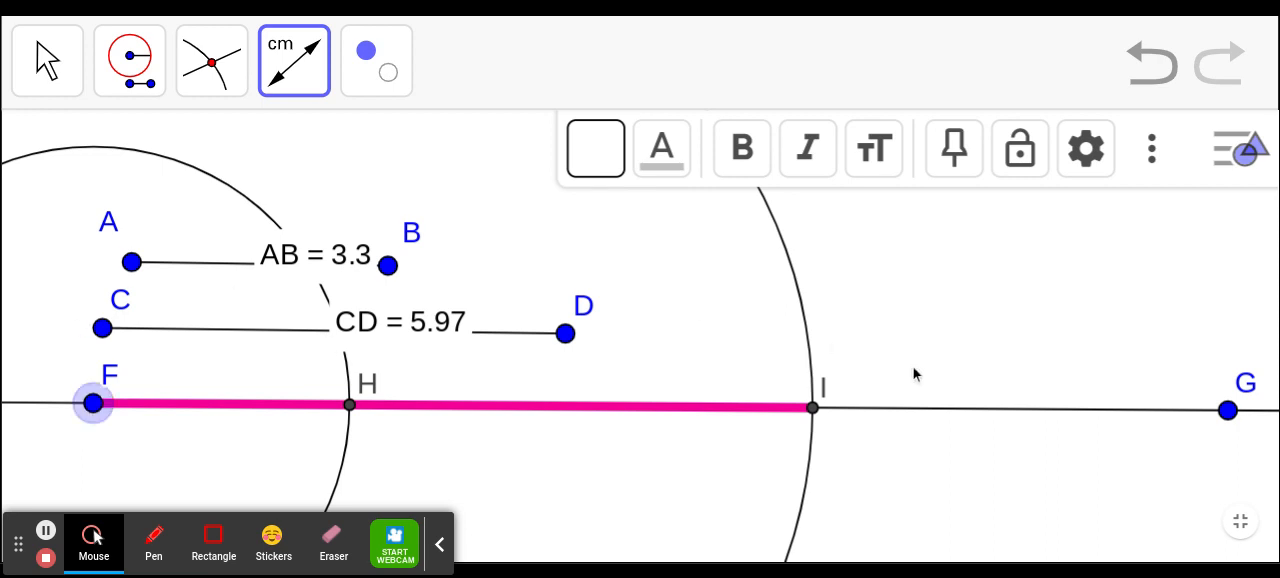
pyautogui.click(813, 408)
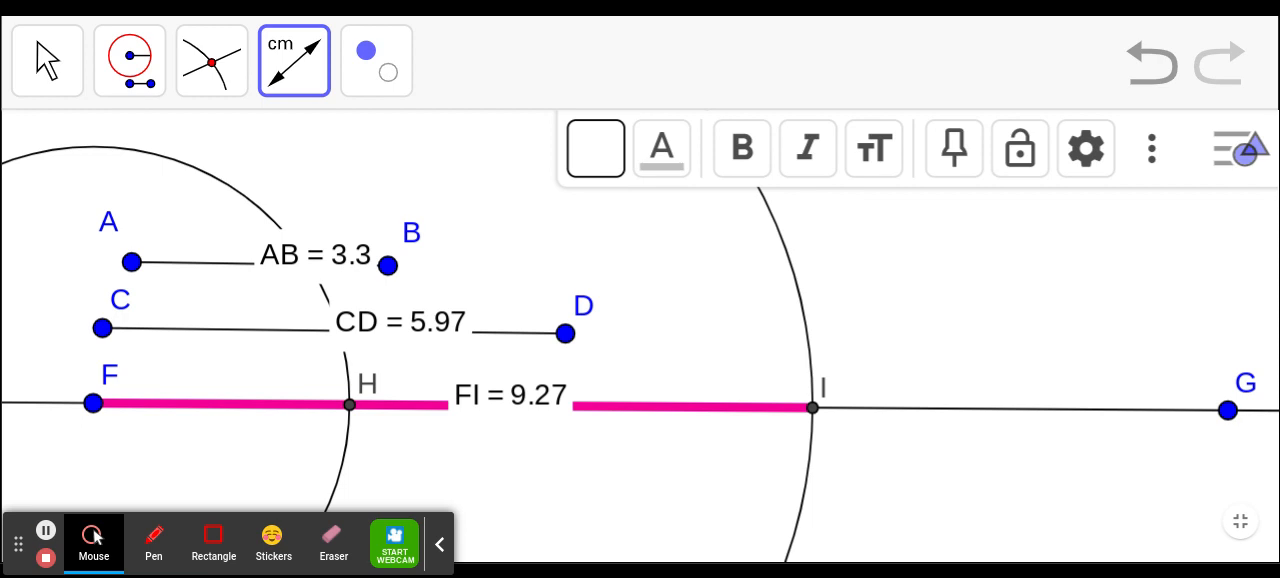
# - Leave the full-screen view, read the congruent angle construction steps, and open Construction #5 in full screen
pyautogui.press('Escape')
pyautogui.scroll(-1, 1121, 341)
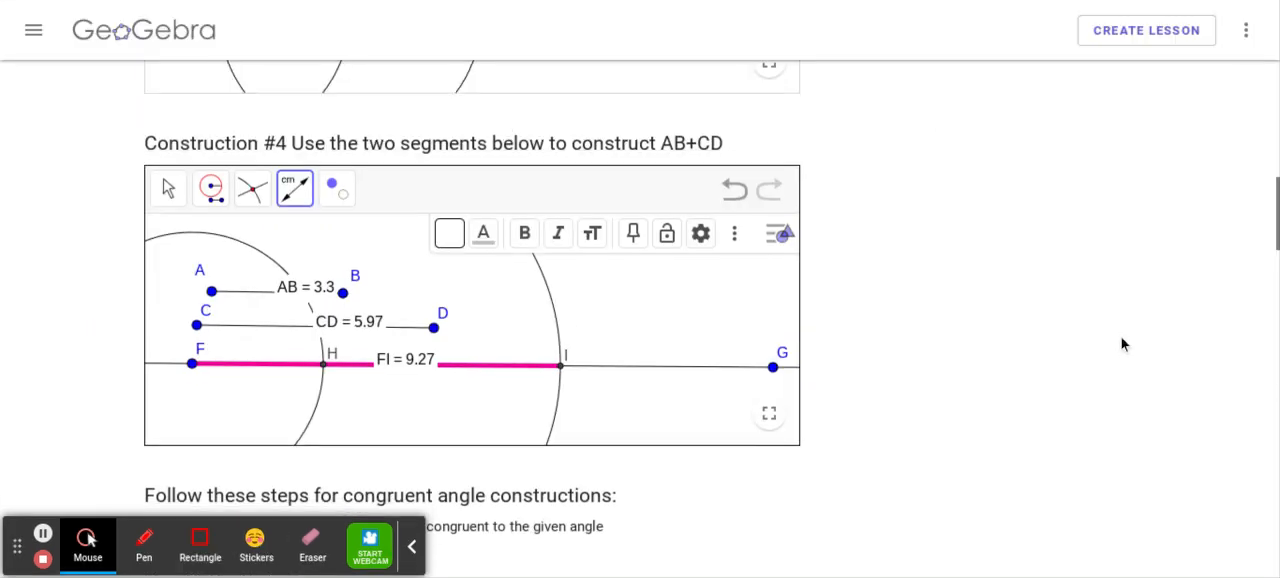
pyautogui.scroll(-5, 1037, 363)
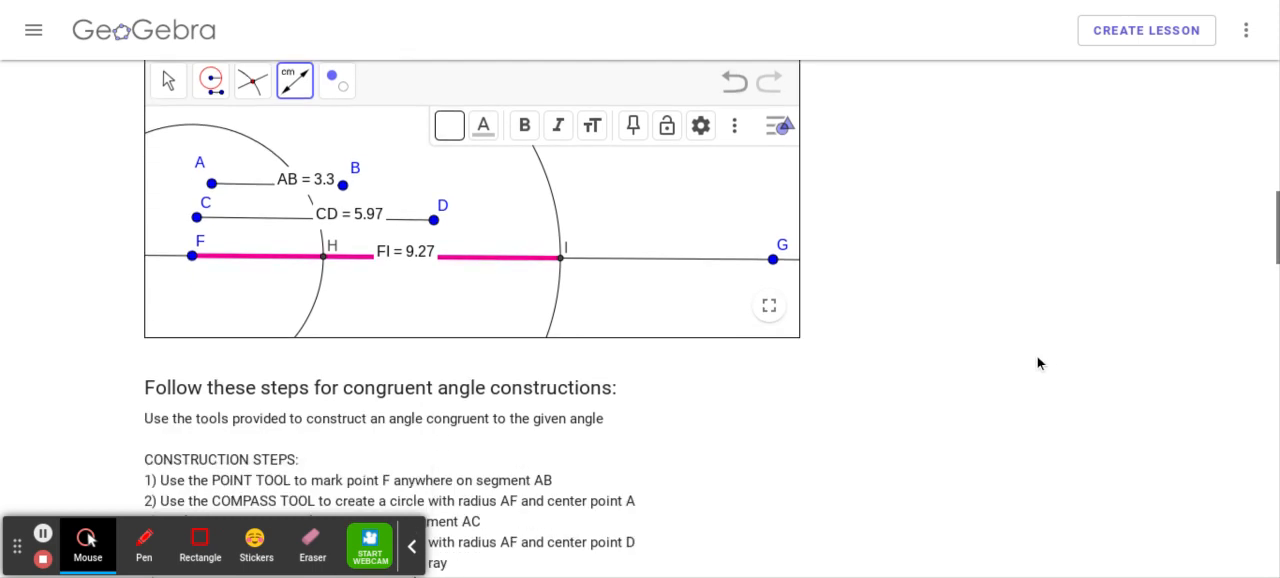
pyautogui.scroll(-3, 1037, 363)
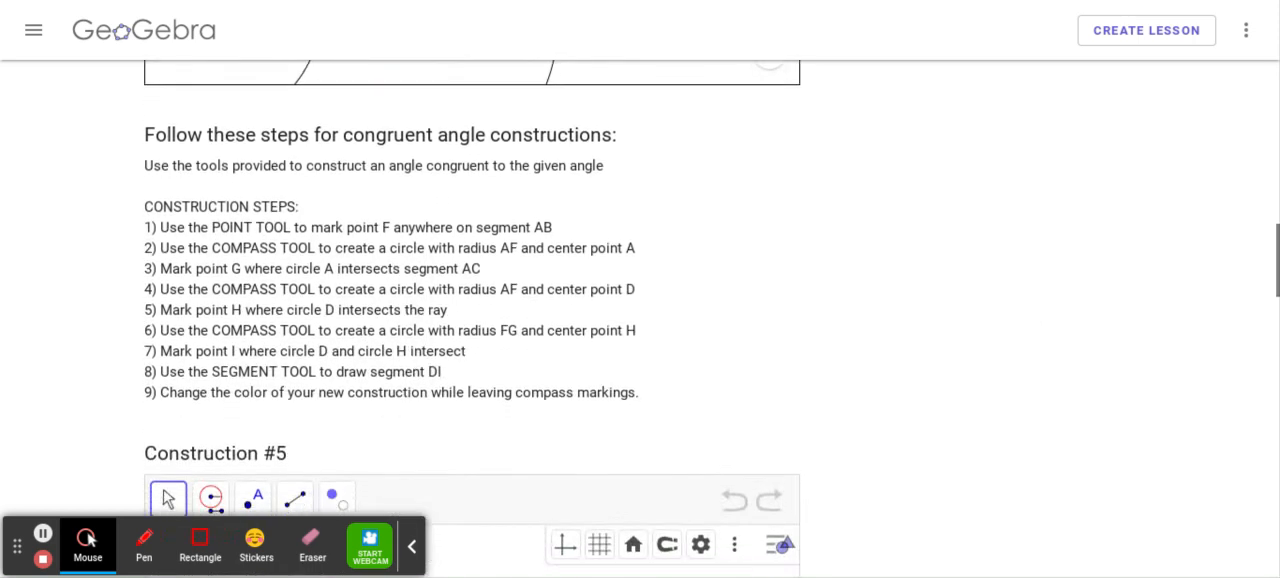
pyautogui.scroll(1, 640, 300)
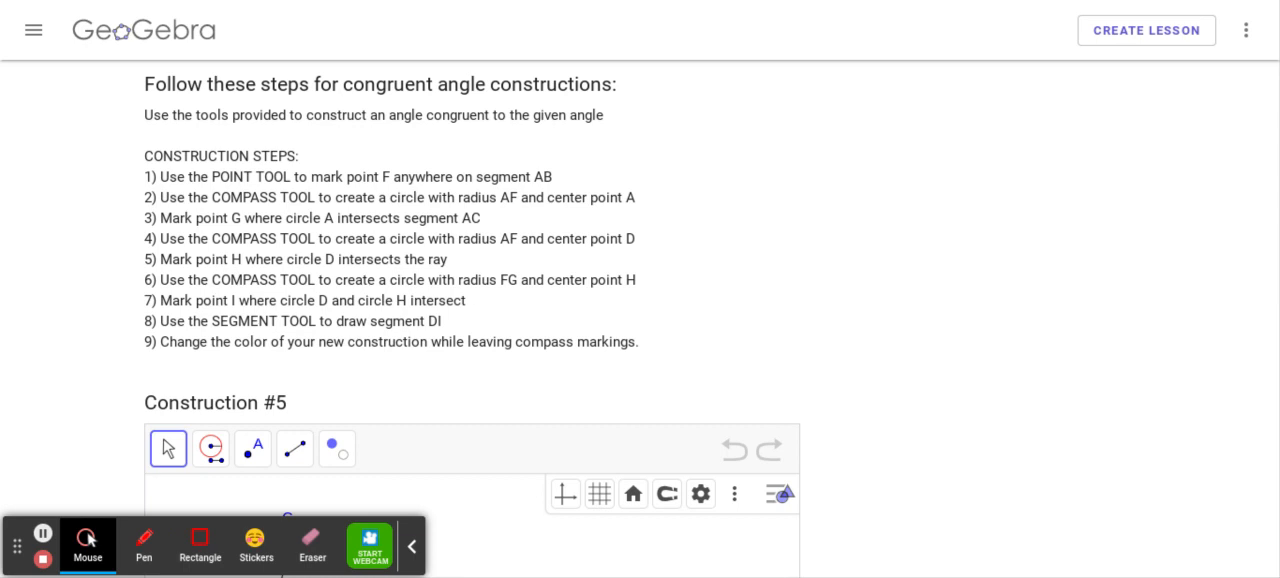
pyautogui.scroll(-1, 640, 290)
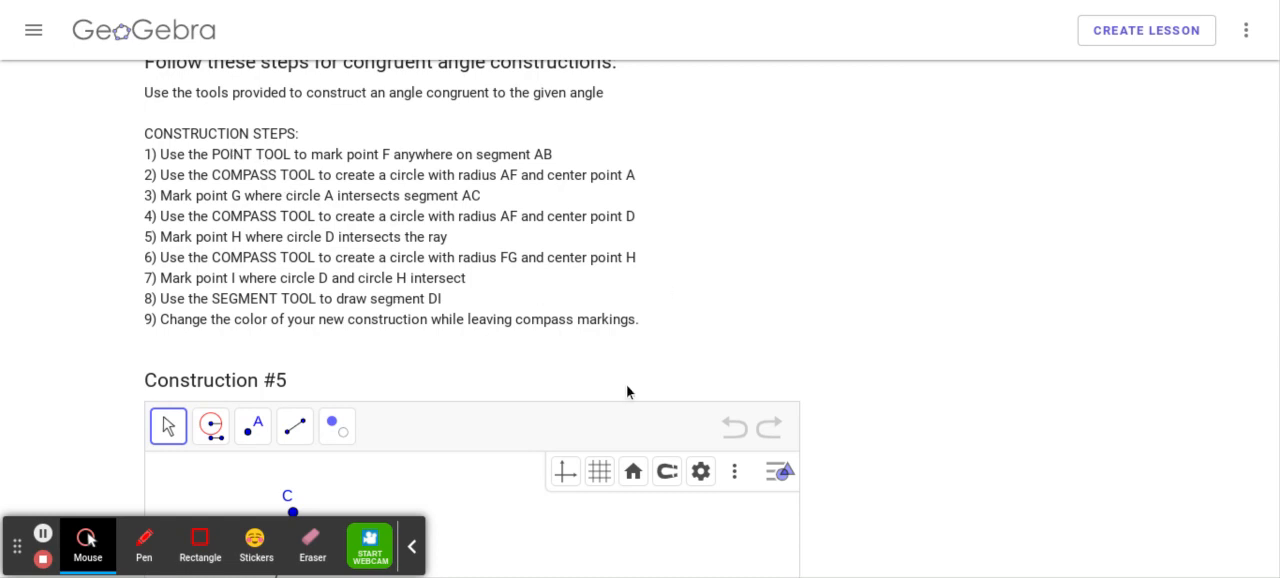
pyautogui.scroll(-3, 707, 351)
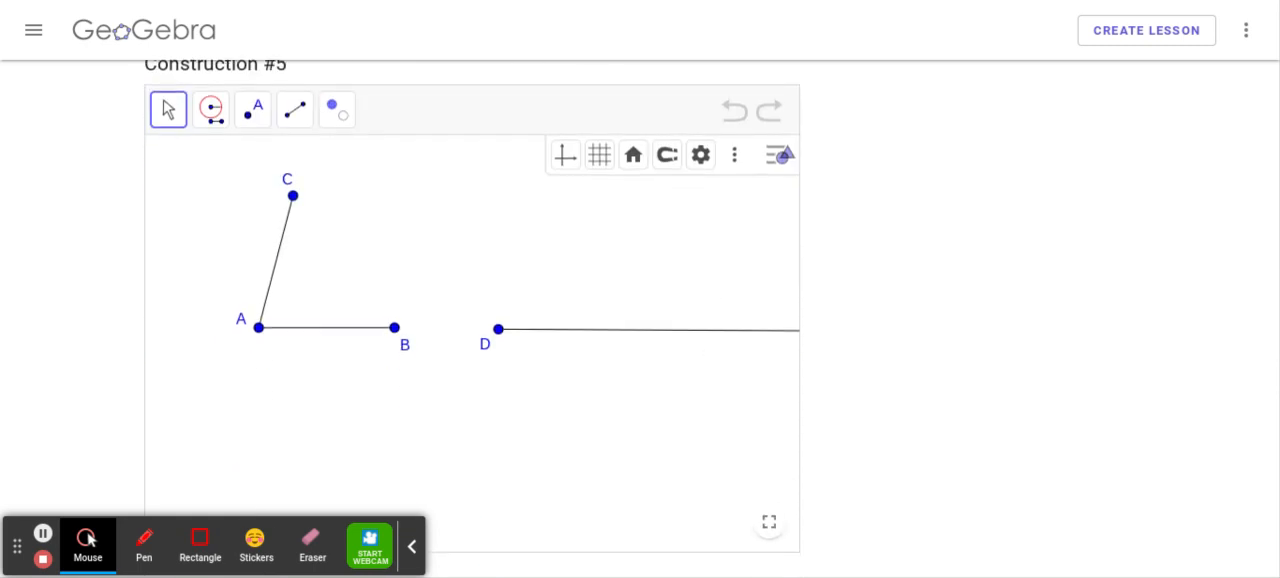
pyautogui.scroll(1, 931, 391)
pyautogui.scroll(-1, 931, 391)
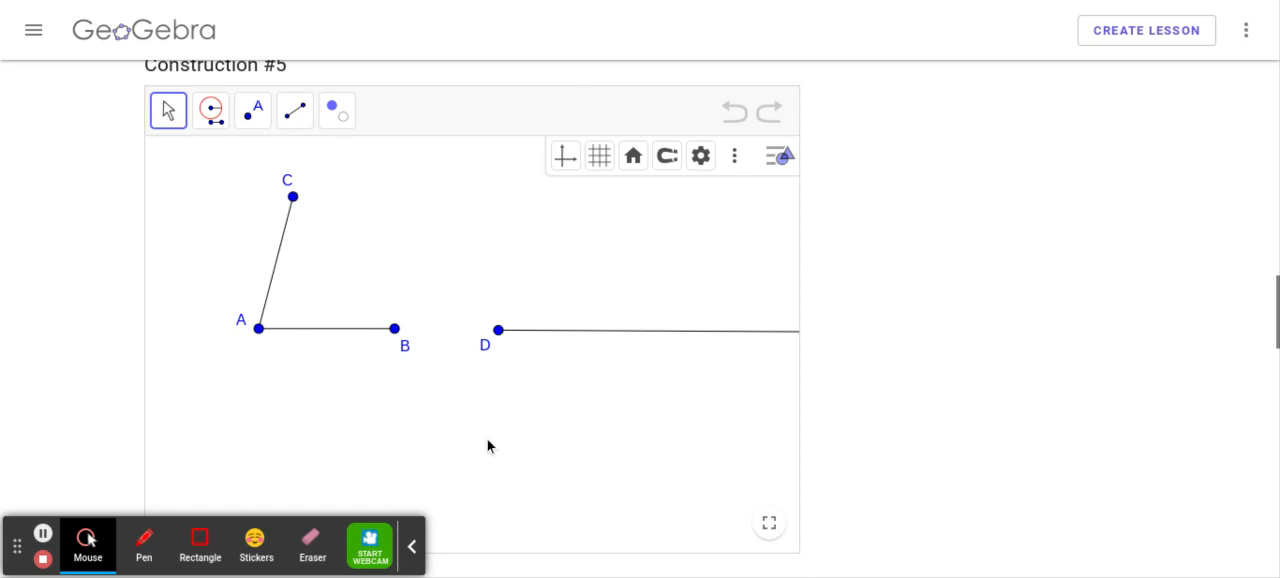
pyautogui.click(768, 530)
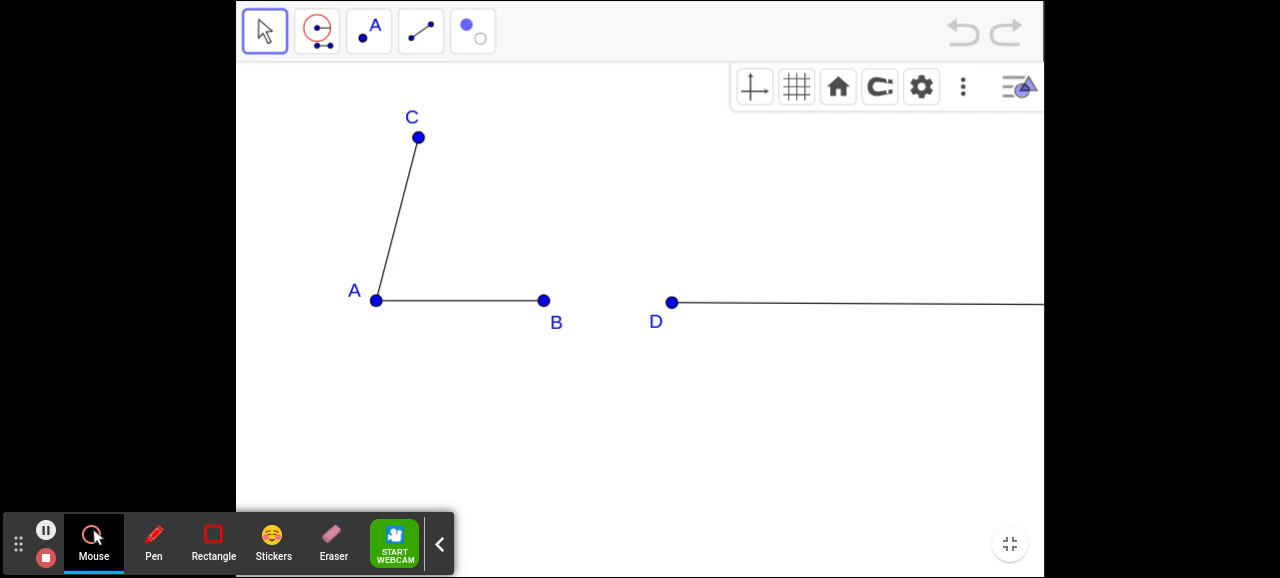
# - Place a point on segment AB, about 70% of the way from A to B
pyautogui.click(478, 300)
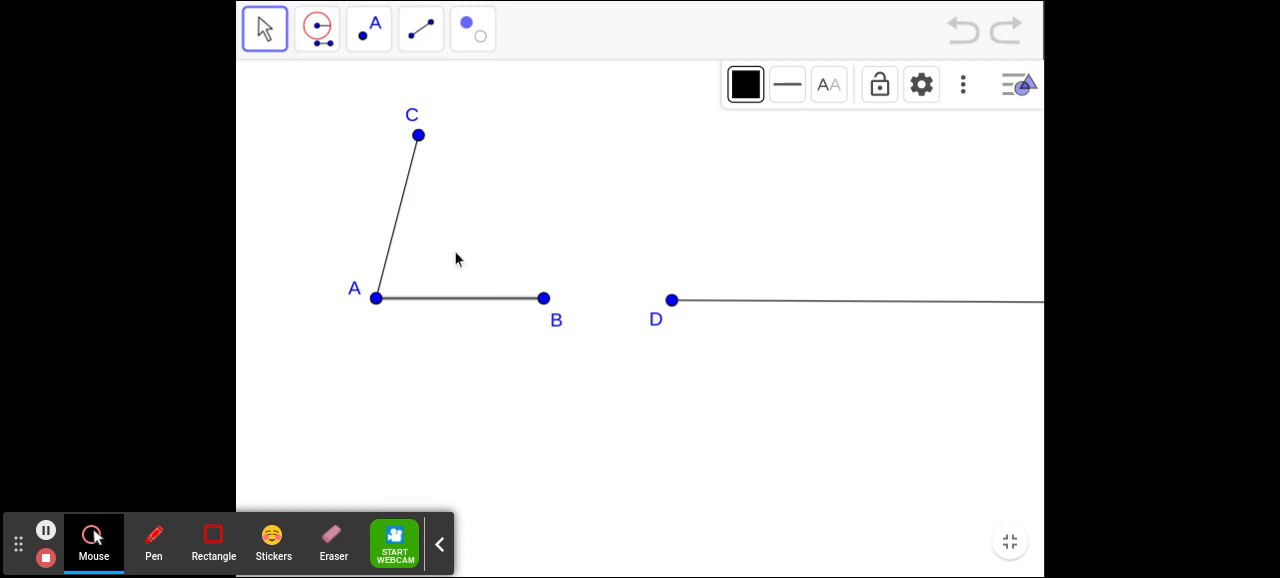
pyautogui.click(416, 427)
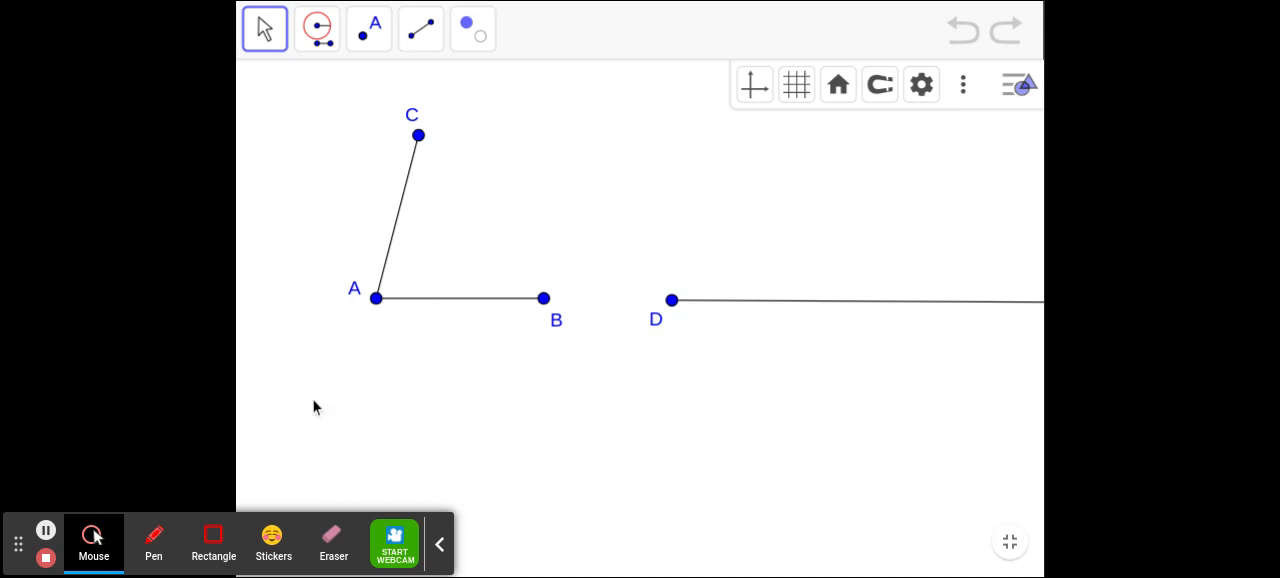
pyautogui.click(317, 29)
pyautogui.click(365, 121)
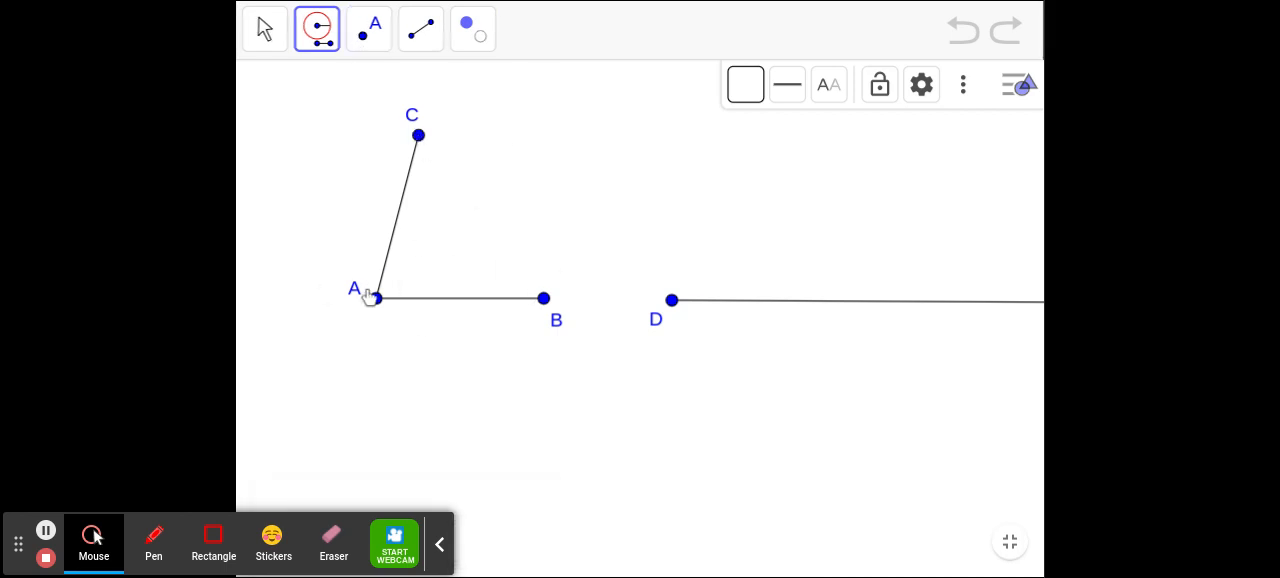
pyautogui.click(363, 40)
pyautogui.click(363, 42)
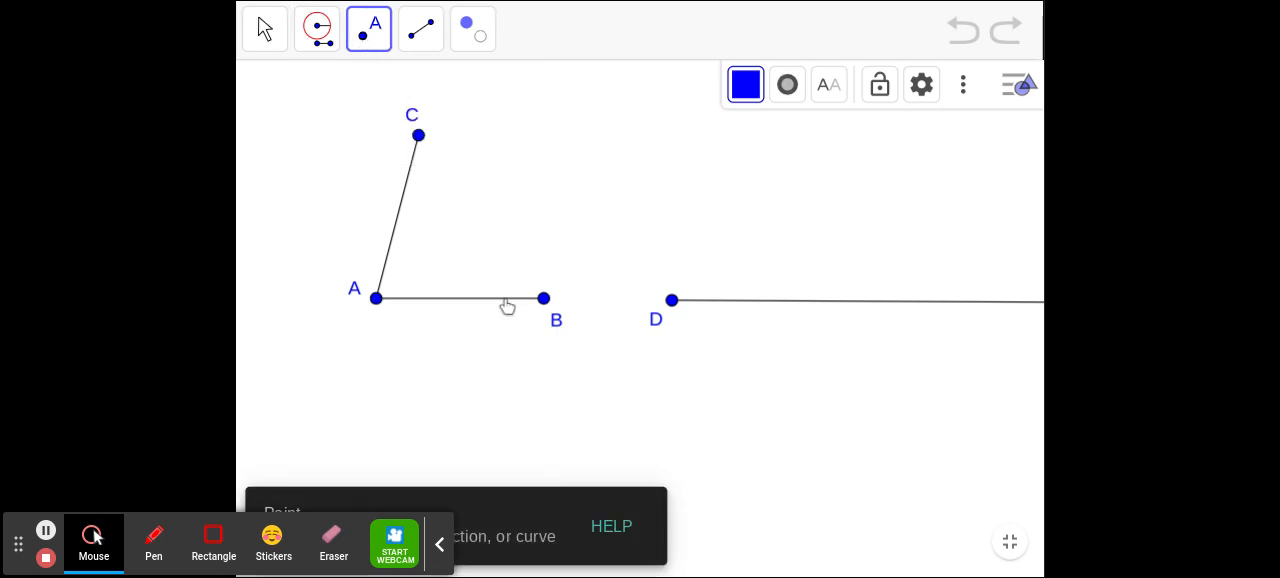
pyautogui.click(373, 48)
pyautogui.click(388, 98)
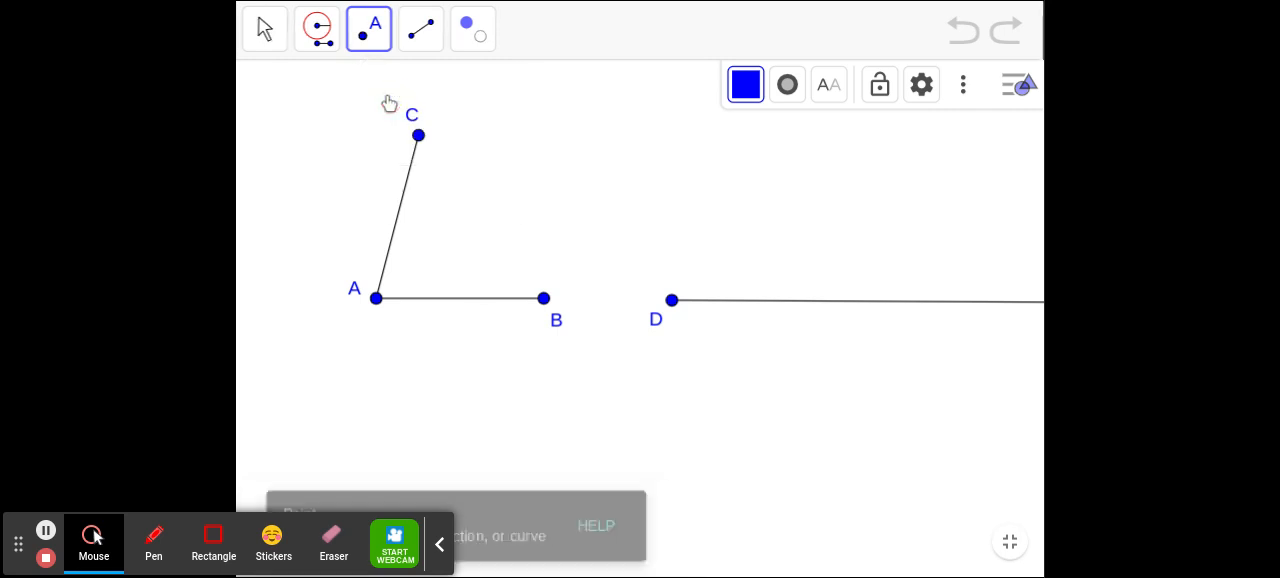
pyautogui.click(494, 299)
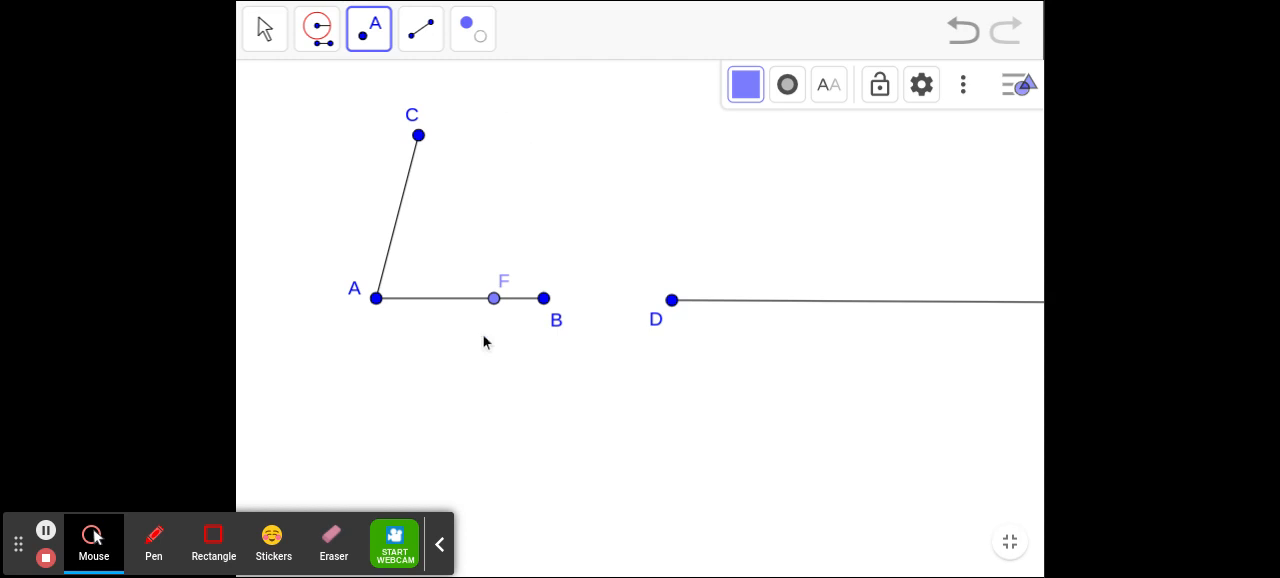
# - Construct a Compass circle with radius AF centred on A and mark its intersection with segment AC
pyautogui.click(331, 48)
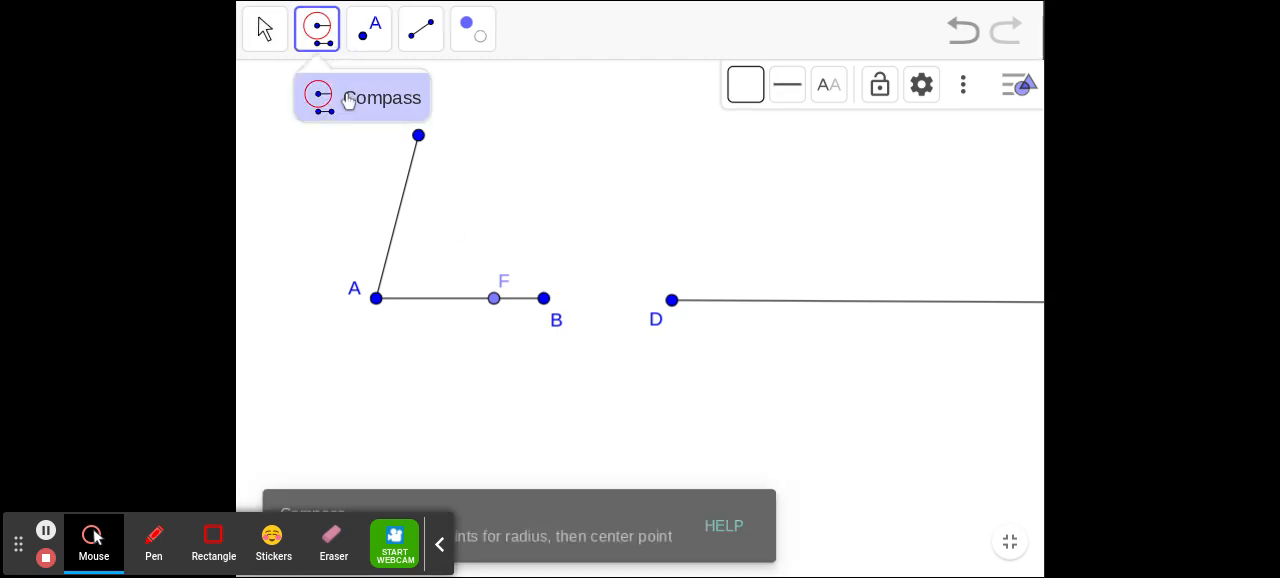
pyautogui.click(377, 297)
pyautogui.click(495, 300)
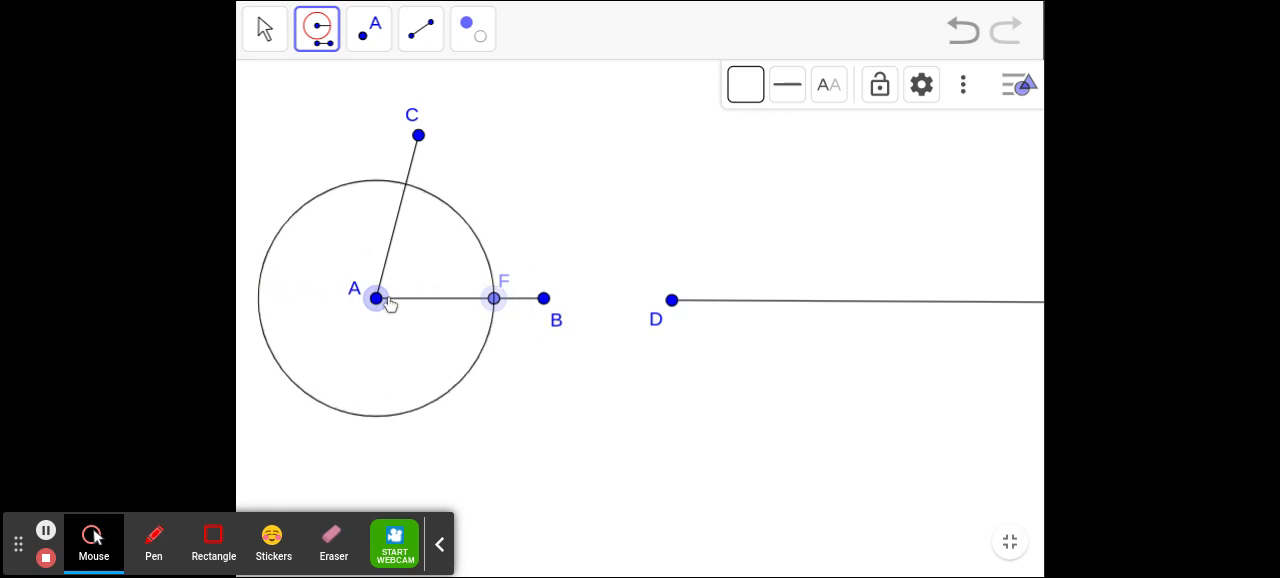
pyautogui.click(377, 302)
pyautogui.click(371, 38)
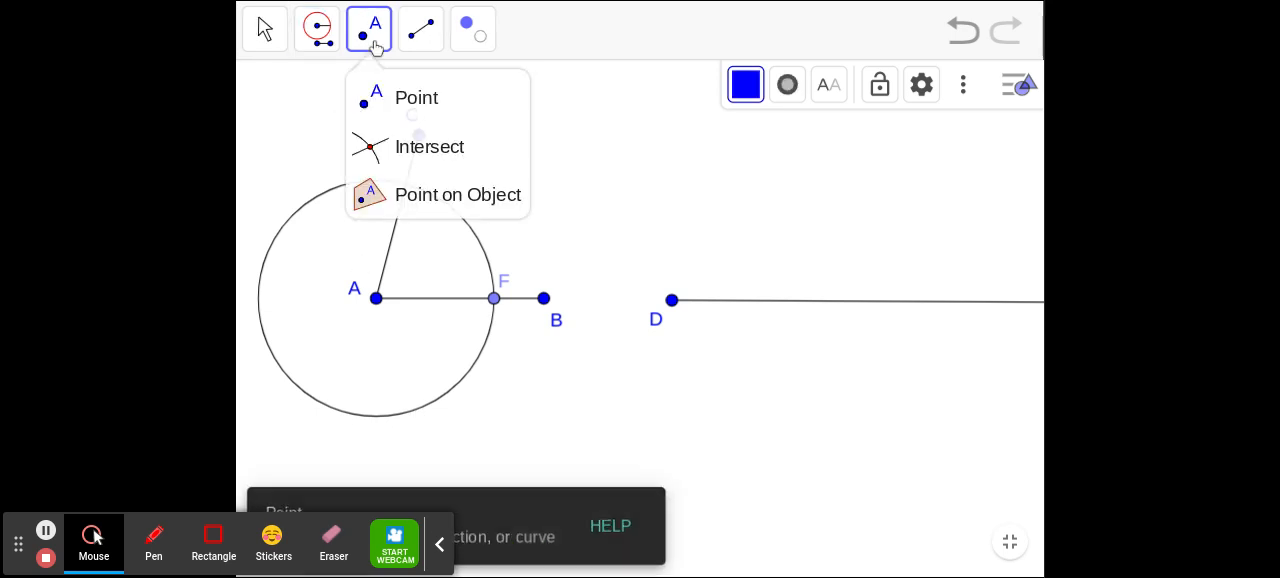
pyautogui.click(428, 146)
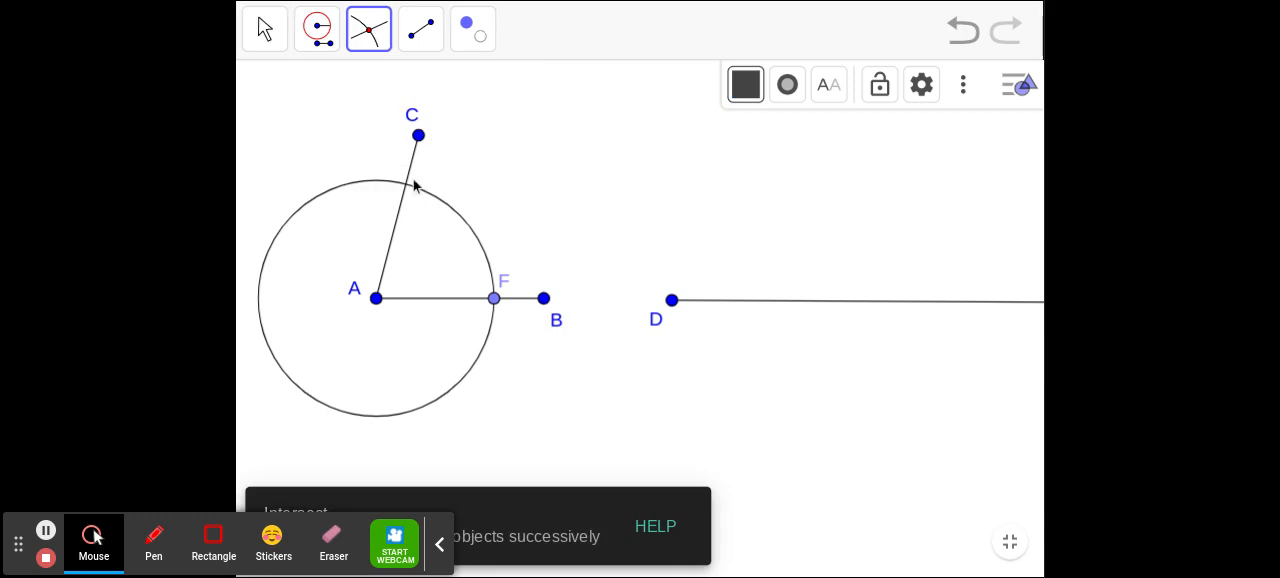
pyautogui.click(406, 184)
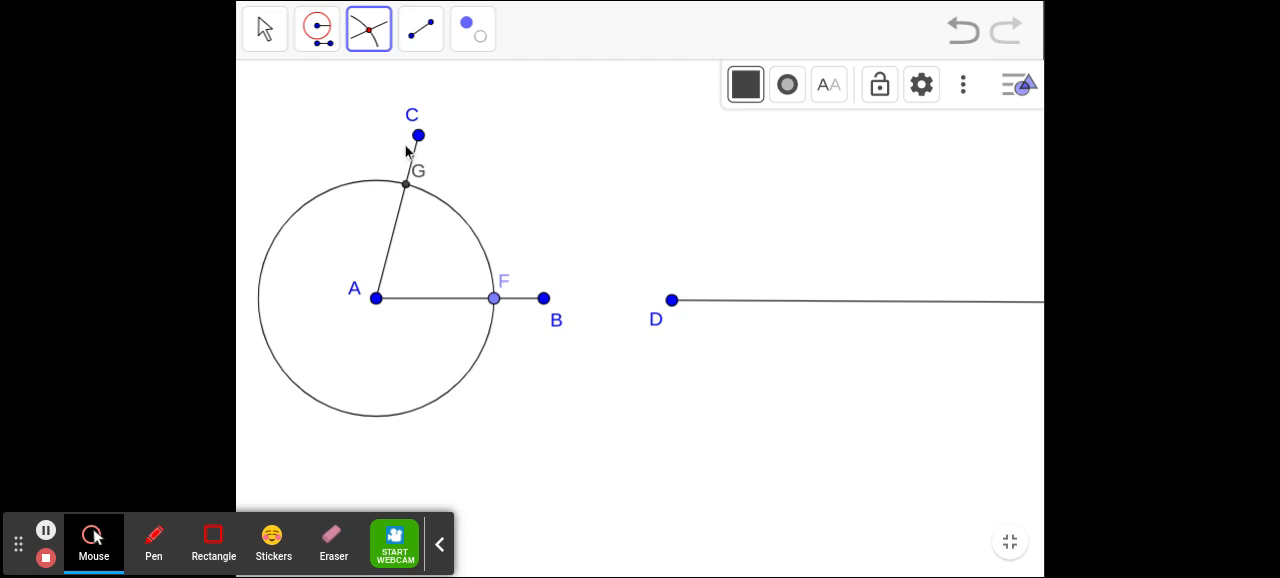
# - Copy circle A with the Compass tool to centre D and mark its intersection with the ray from D
pyautogui.click(326, 46)
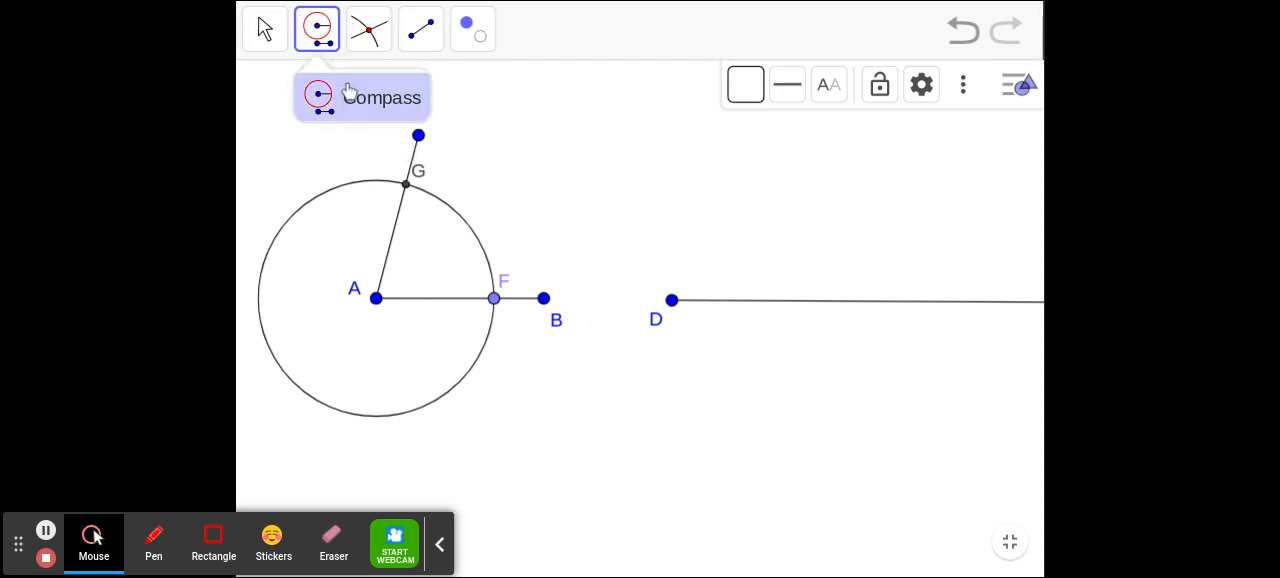
pyautogui.click(351, 190)
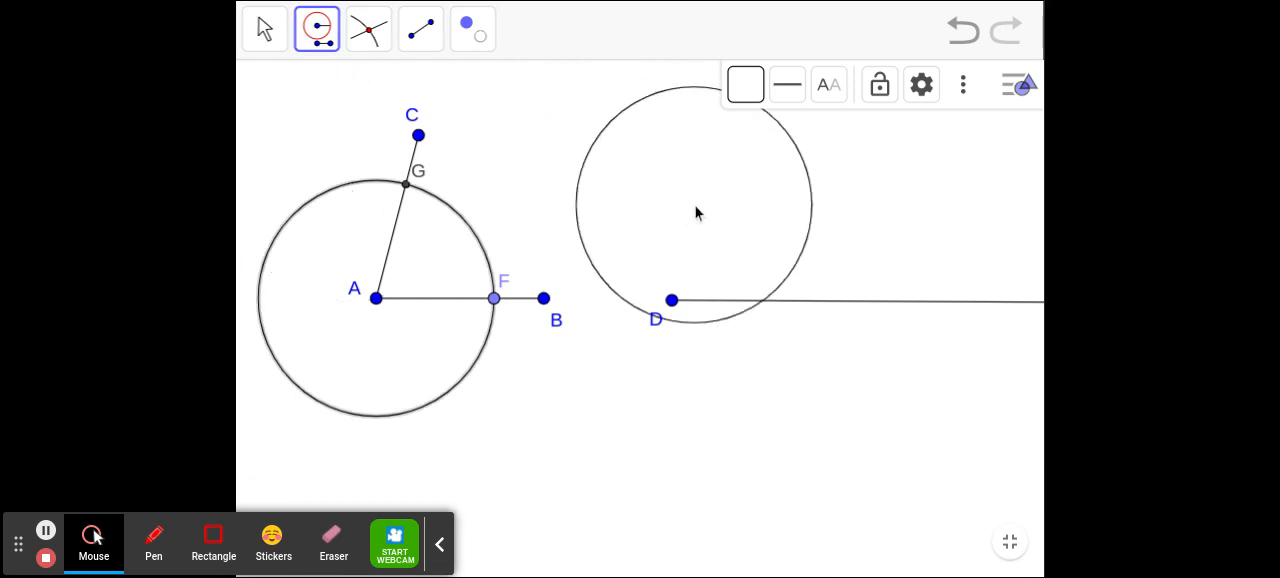
pyautogui.click(671, 299)
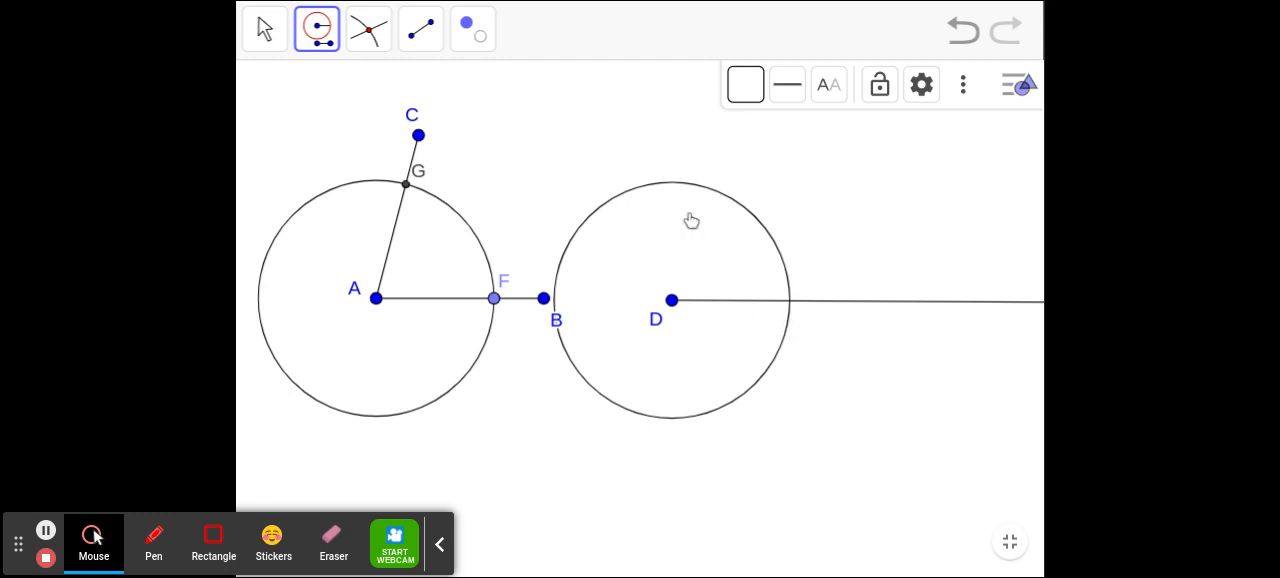
pyautogui.click(365, 31)
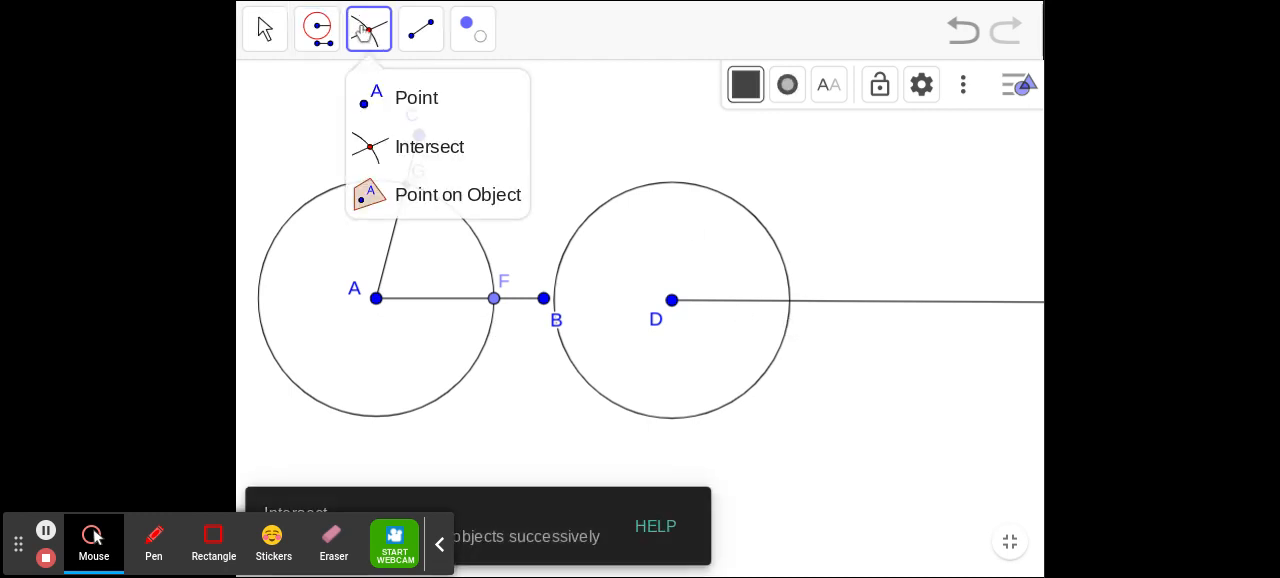
pyautogui.click(414, 143)
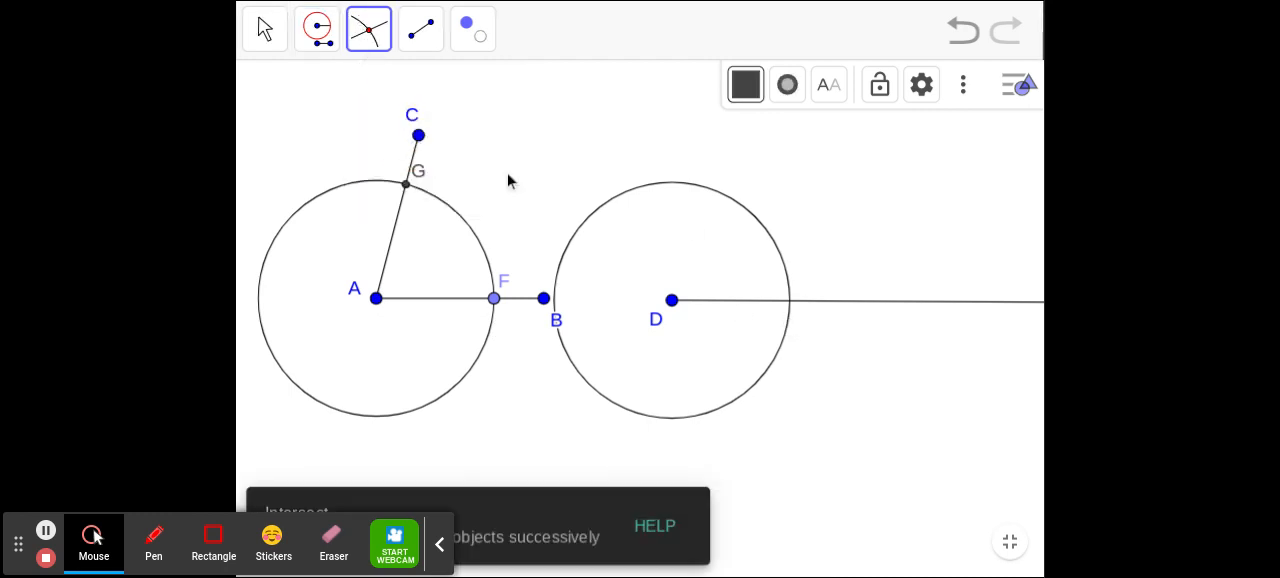
pyautogui.click(790, 304)
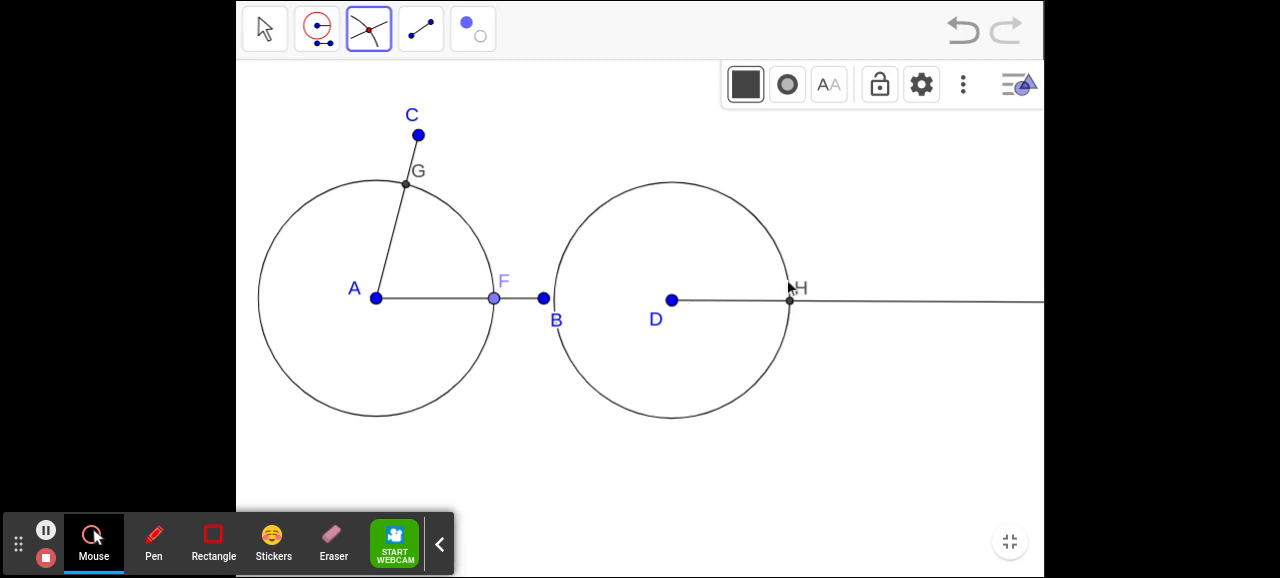
pyautogui.click(493, 299)
# - Construct a Compass circle with radius FG centred on H
pyautogui.click(318, 40)
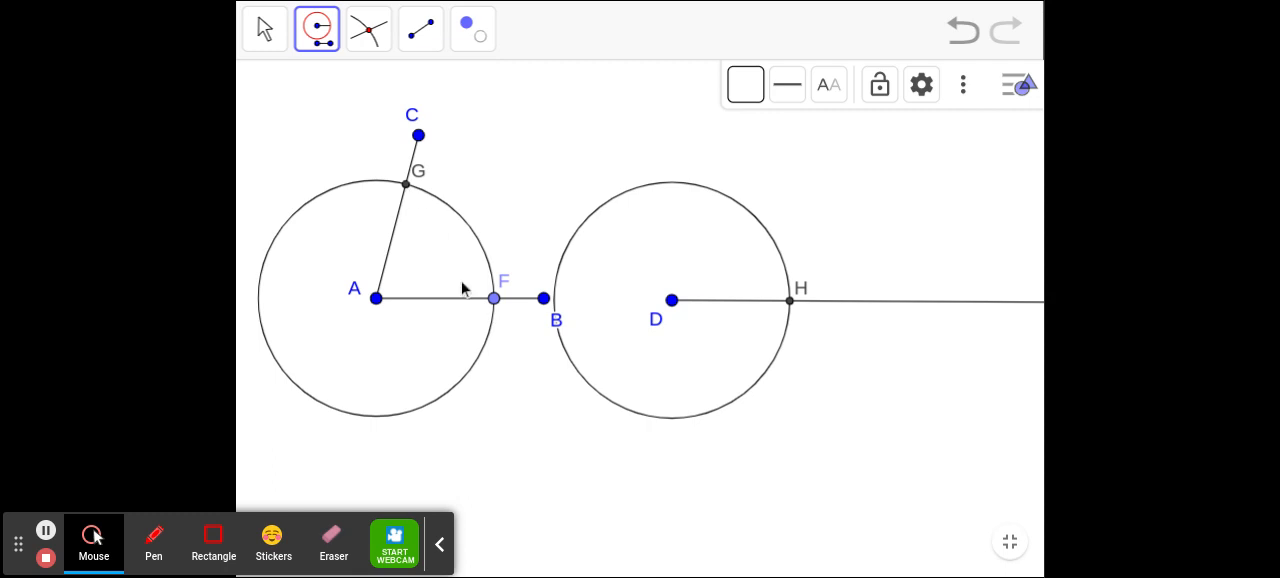
pyautogui.click(493, 300)
pyautogui.click(407, 186)
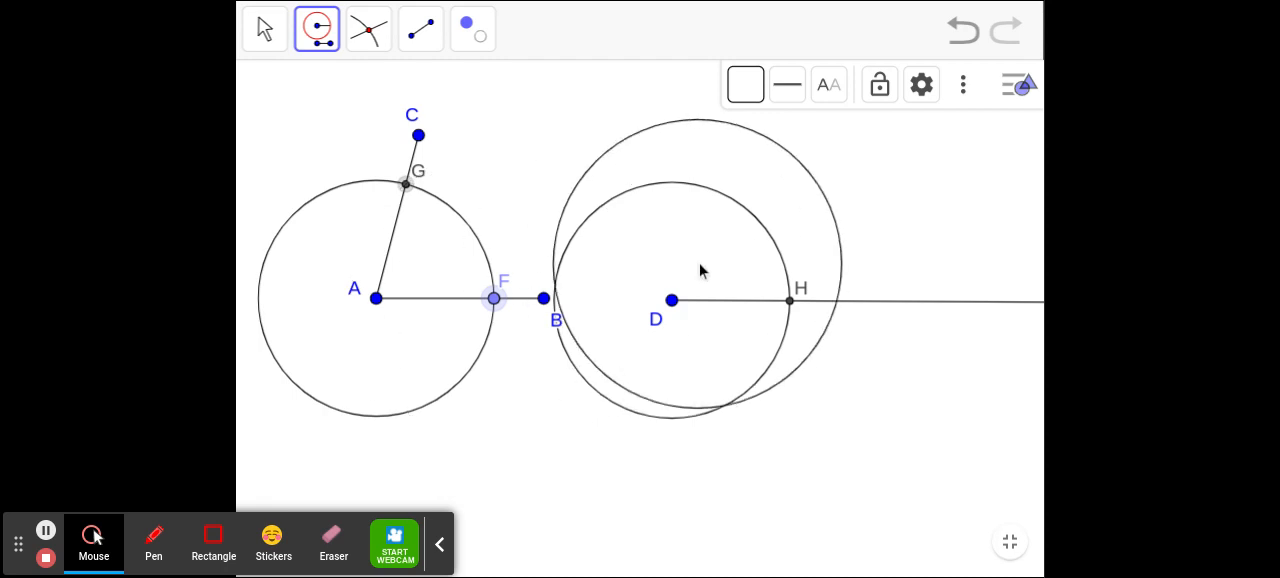
pyautogui.click(791, 302)
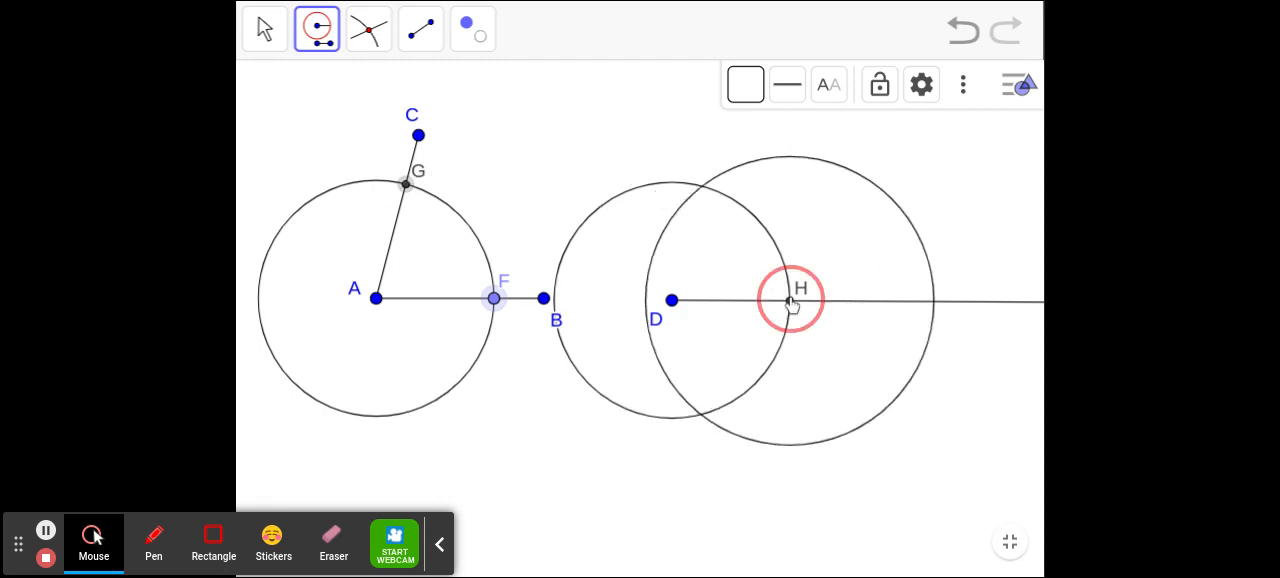
# - Mark the upper intersection of the circles centred on D and H
pyautogui.click(368, 36)
pyautogui.click(369, 38)
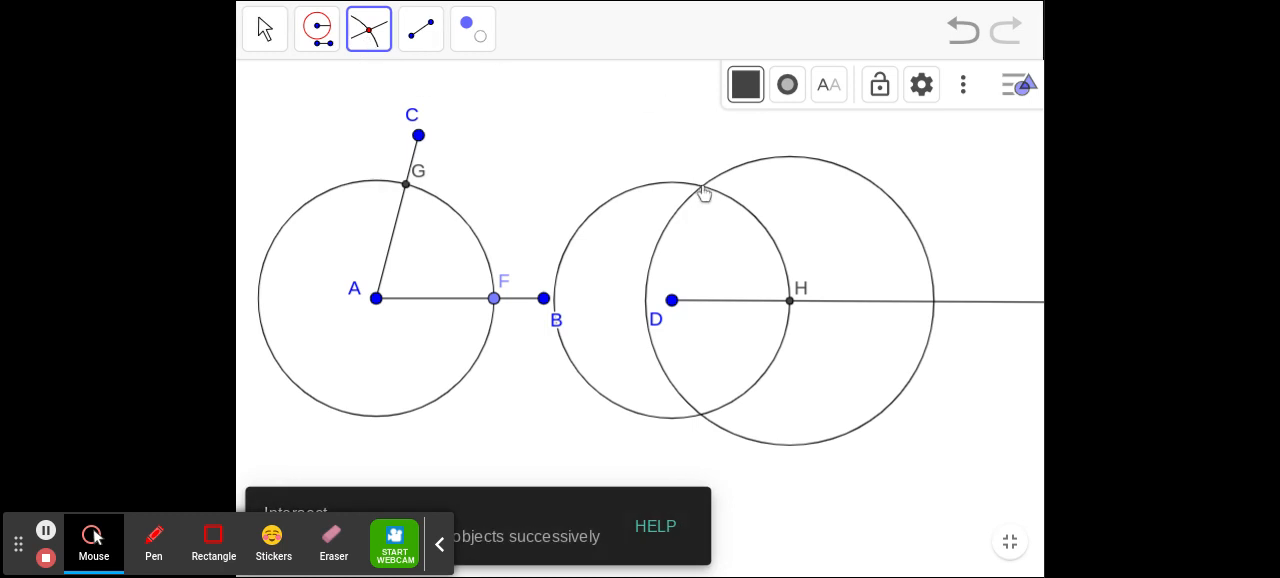
pyautogui.click(702, 189)
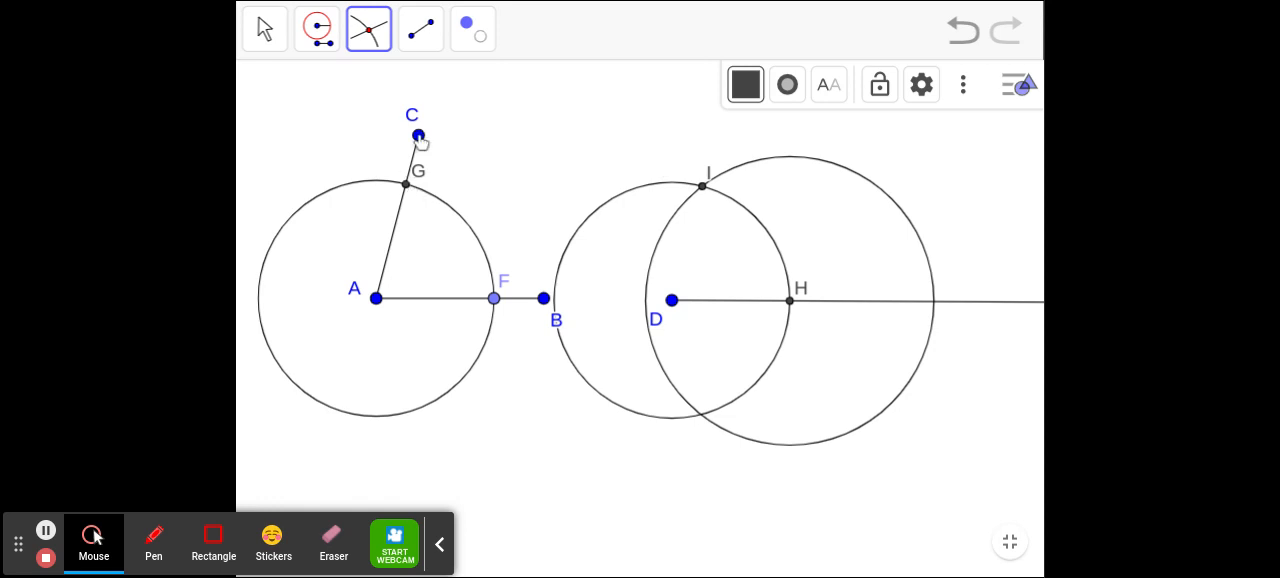
# - Draw a segment from D to the circles' upper intersection point I
pyautogui.click(416, 48)
pyautogui.click(419, 134)
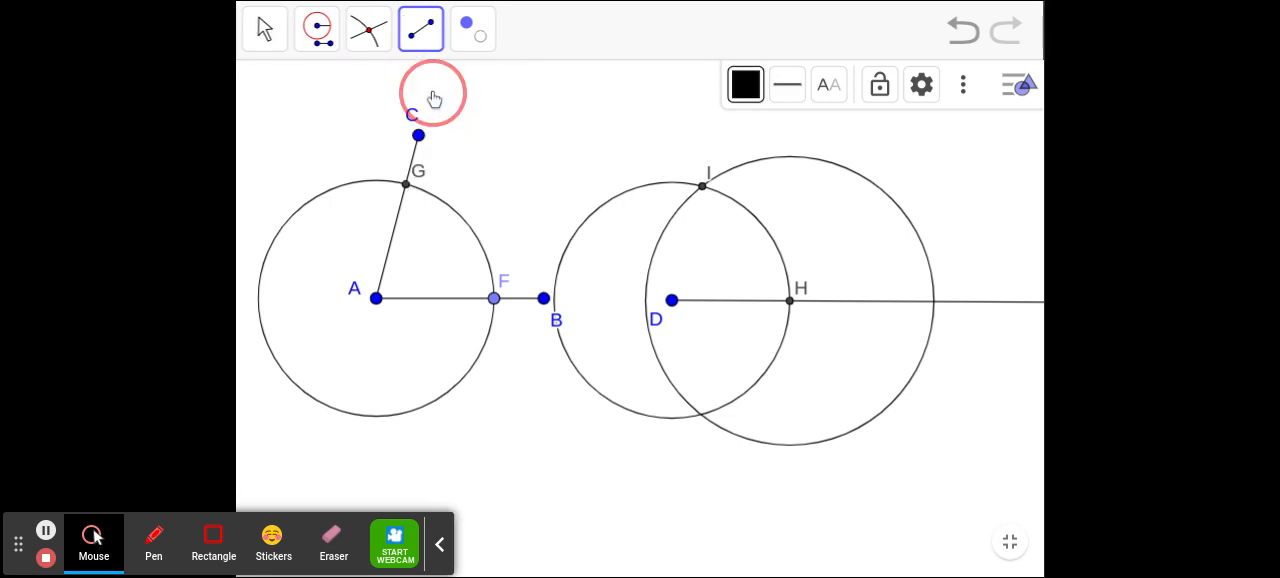
pyautogui.click(672, 299)
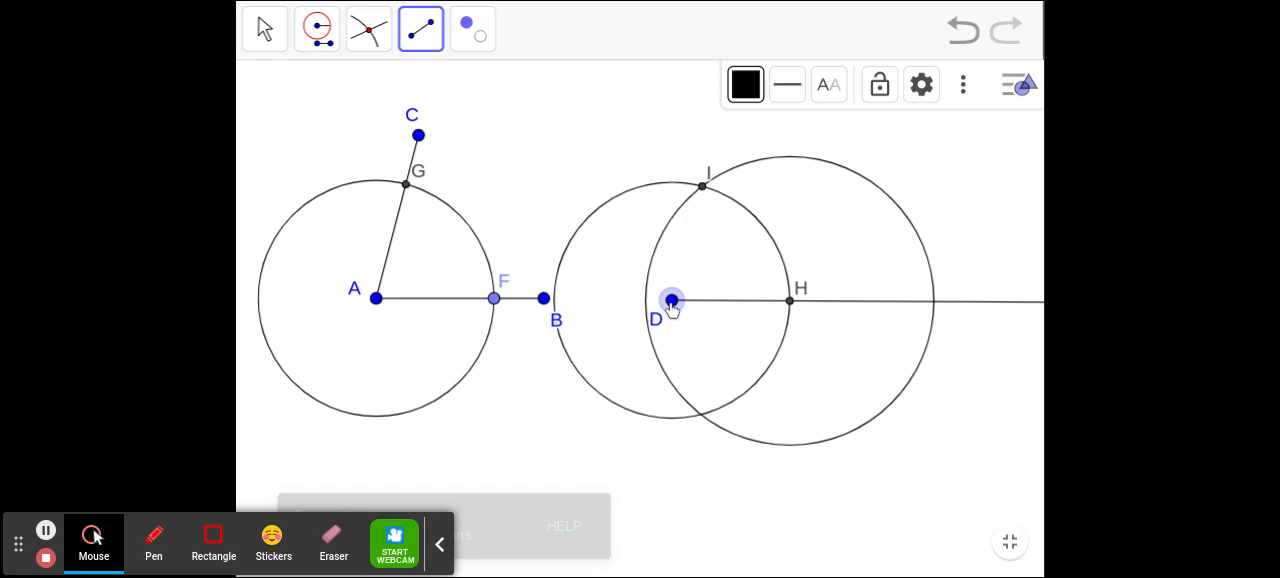
pyautogui.click(703, 190)
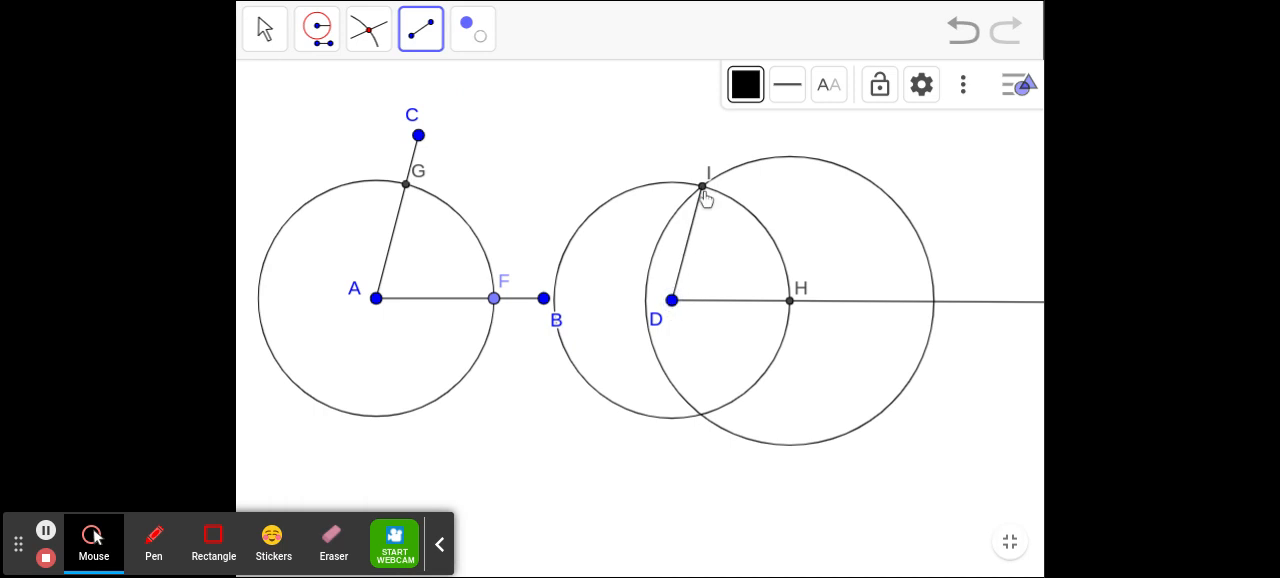
# - Colour segment DI red and set its line thickness to 10
pyautogui.click(745, 86)
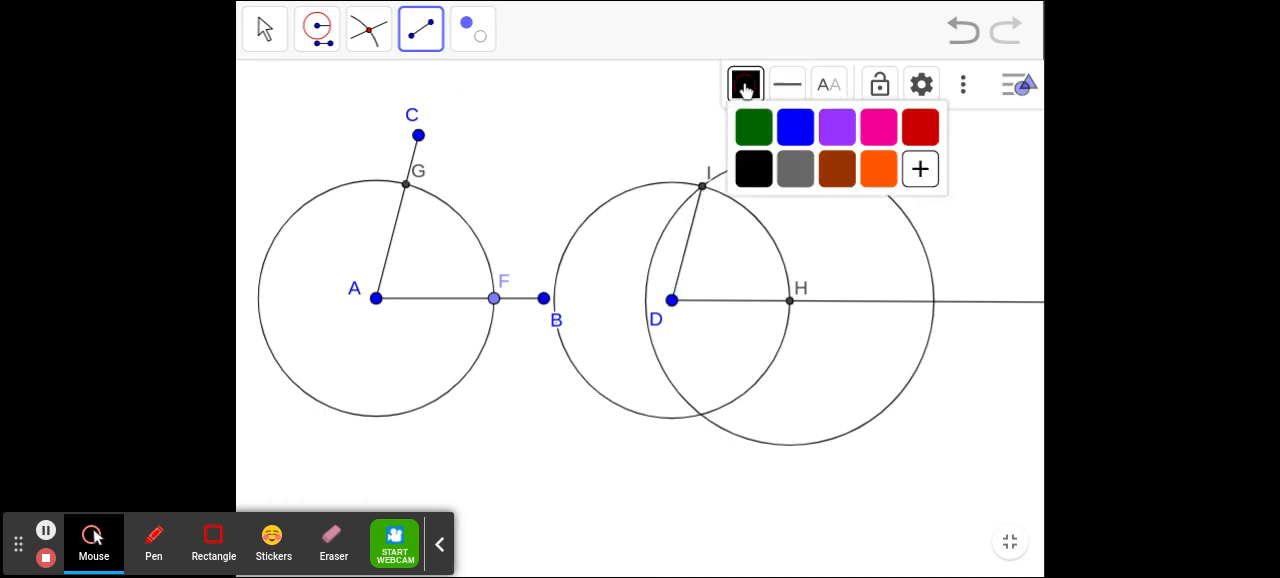
pyautogui.click(914, 138)
pyautogui.click(792, 86)
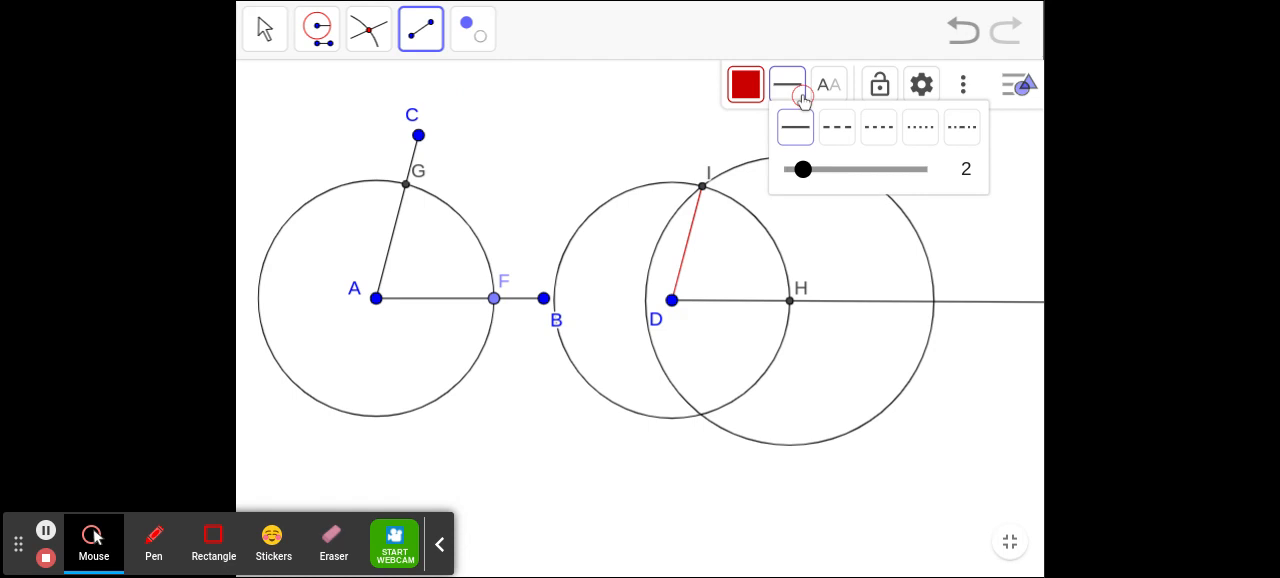
pyautogui.moveTo(803, 168); pyautogui.dragTo(887, 168)
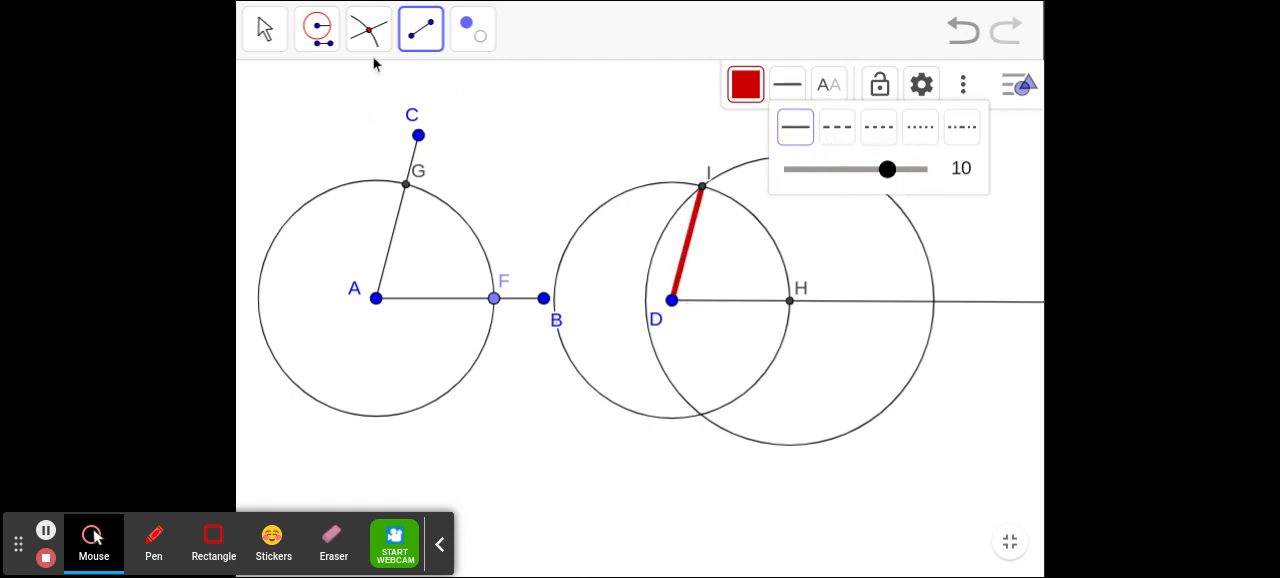
# - Draw a thick red segment from D to H along the ray
pyautogui.click(418, 48)
pyautogui.click(451, 88)
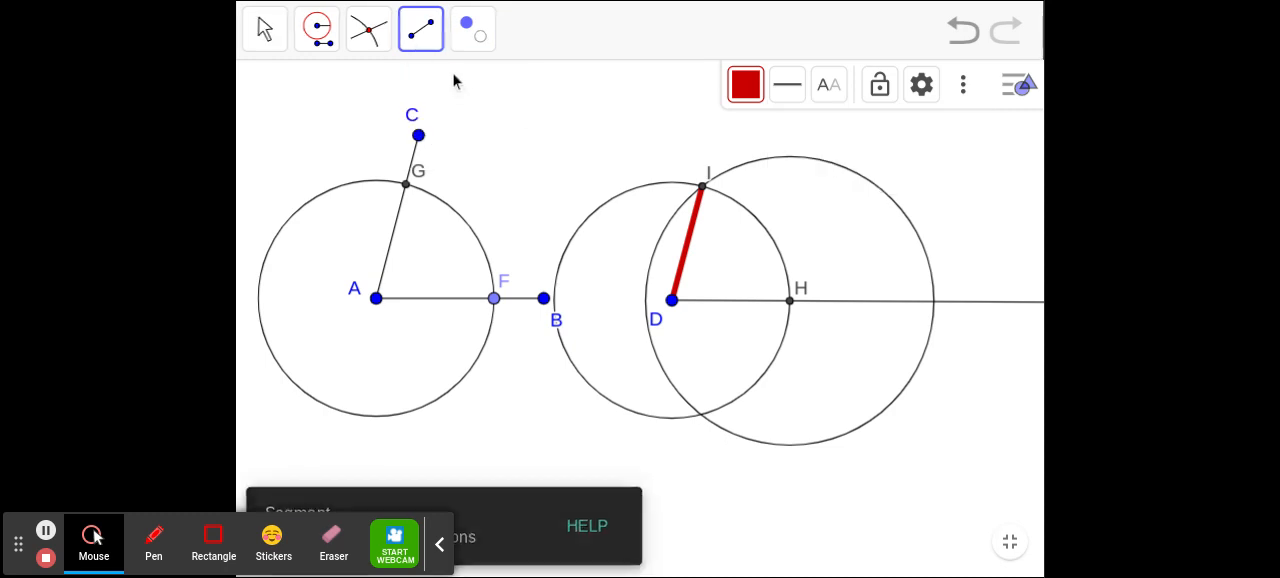
pyautogui.click(673, 298)
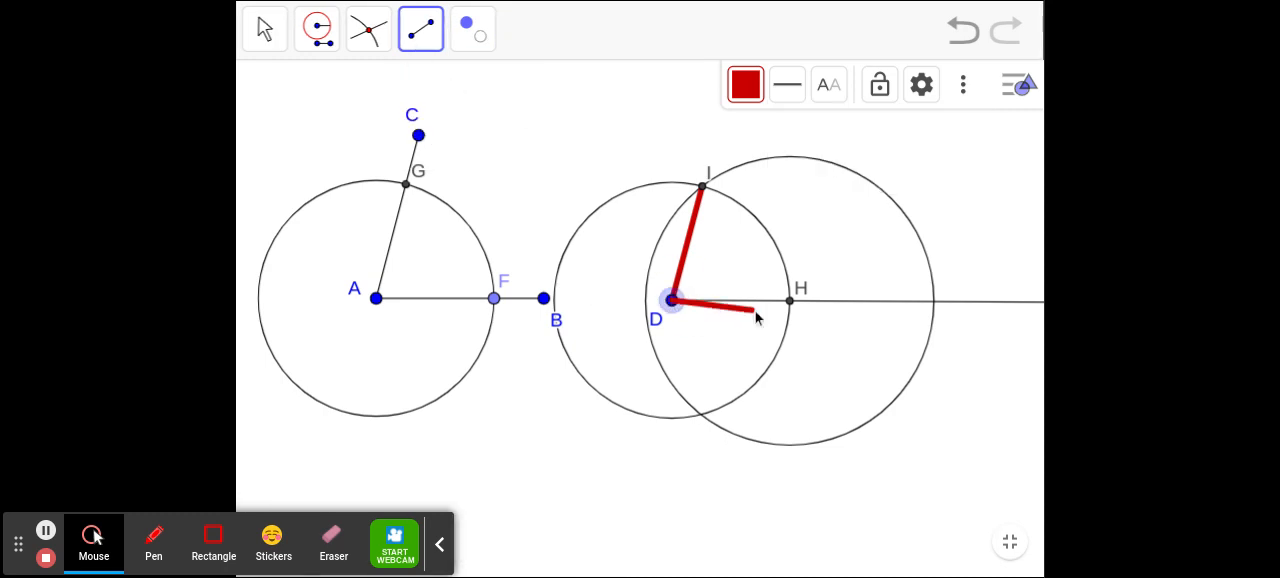
pyautogui.click(787, 302)
pyautogui.click(789, 301)
# - Leave the full-screen view of Construction #5 and open Construction #6 in full screen
pyautogui.press('Escape')
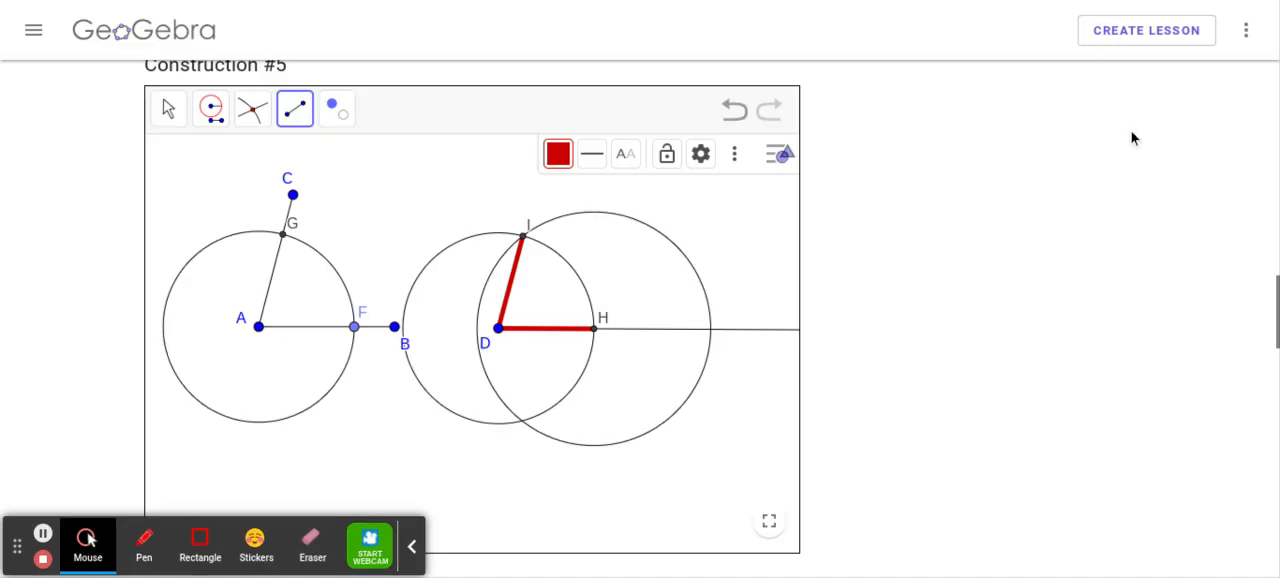
pyautogui.scroll(-5, 963, 317)
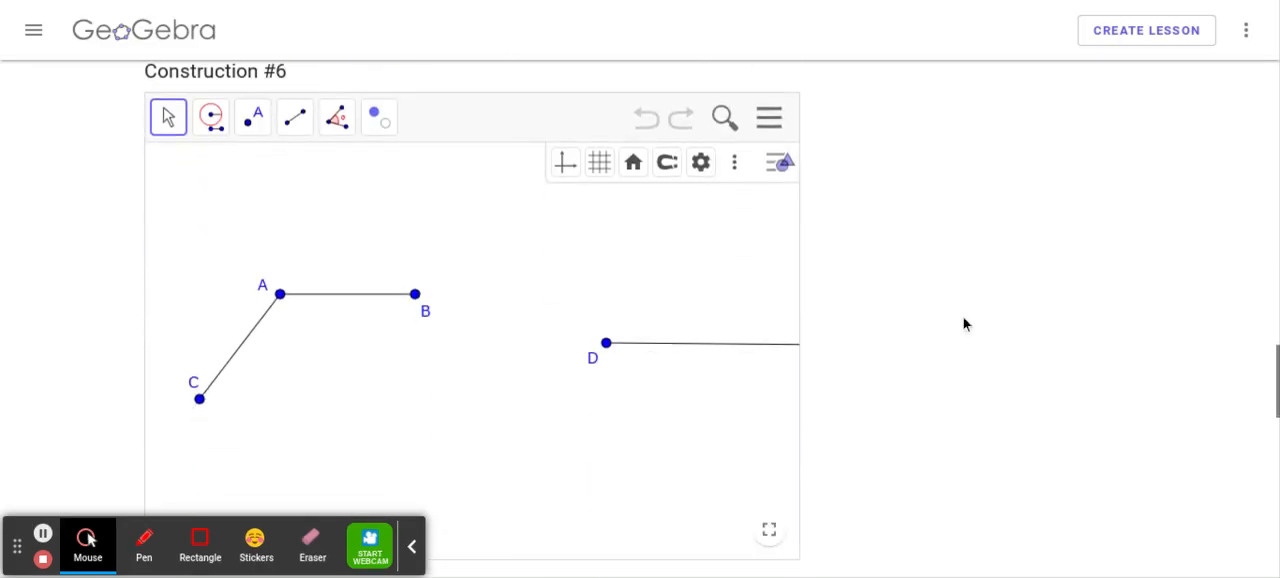
pyautogui.click(771, 543)
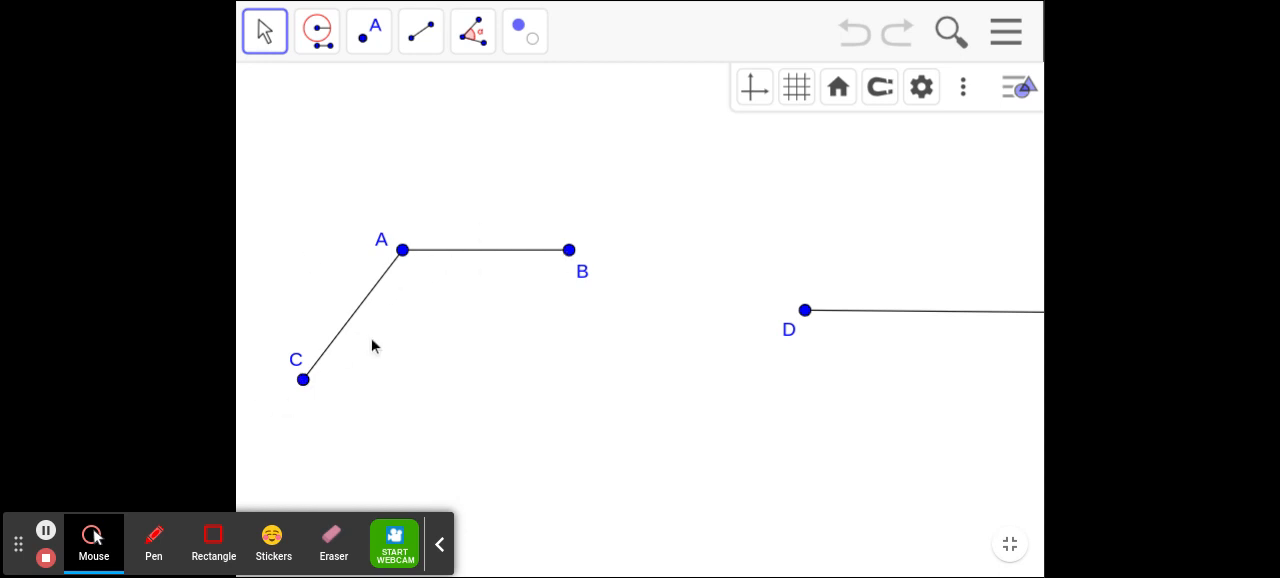
# - Place a point on segment AB of Construction #6, about 70% of the way from A to B
pyautogui.click(370, 40)
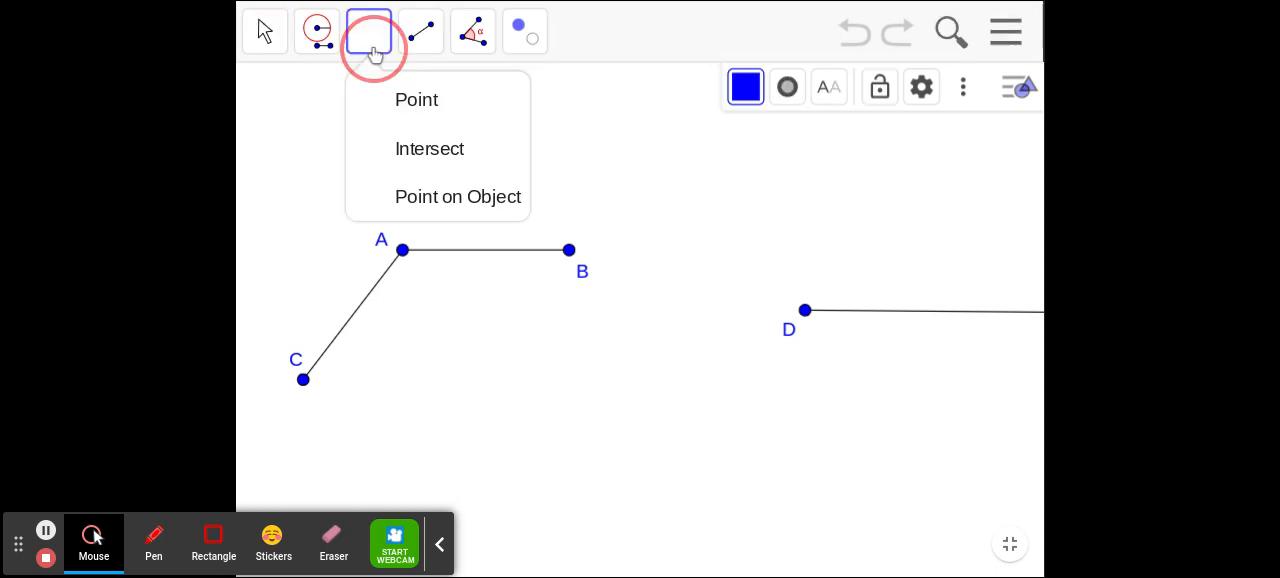
pyautogui.click(400, 101)
pyautogui.click(523, 250)
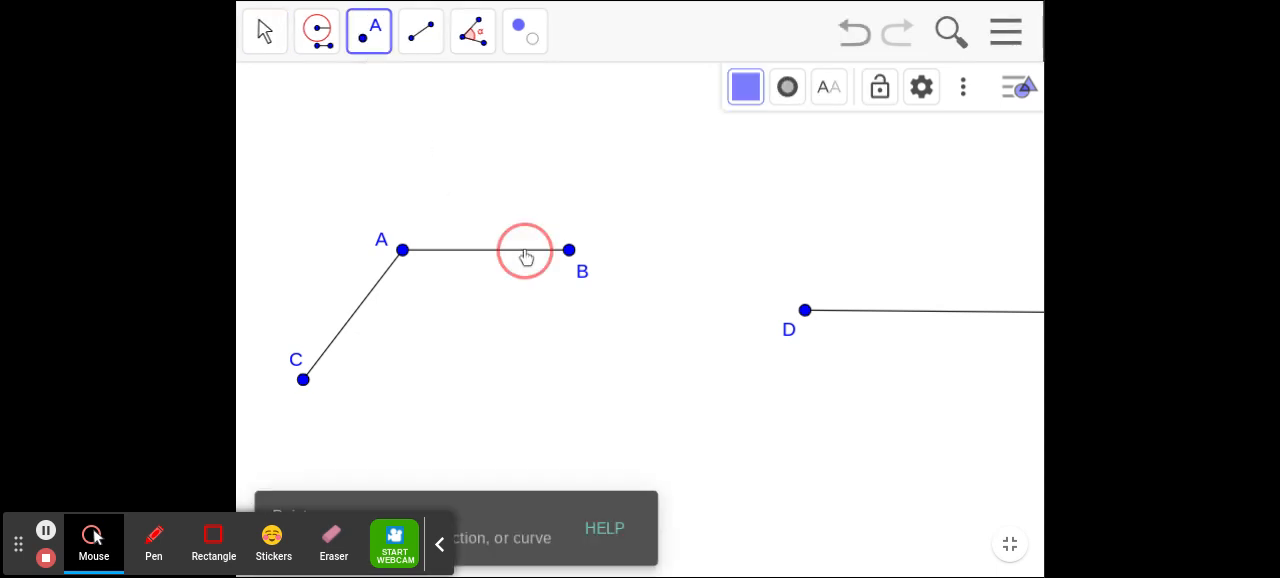
# - Construct a Compass circle with radius AF centred on A and mark its intersection with segment AC
pyautogui.click(305, 28)
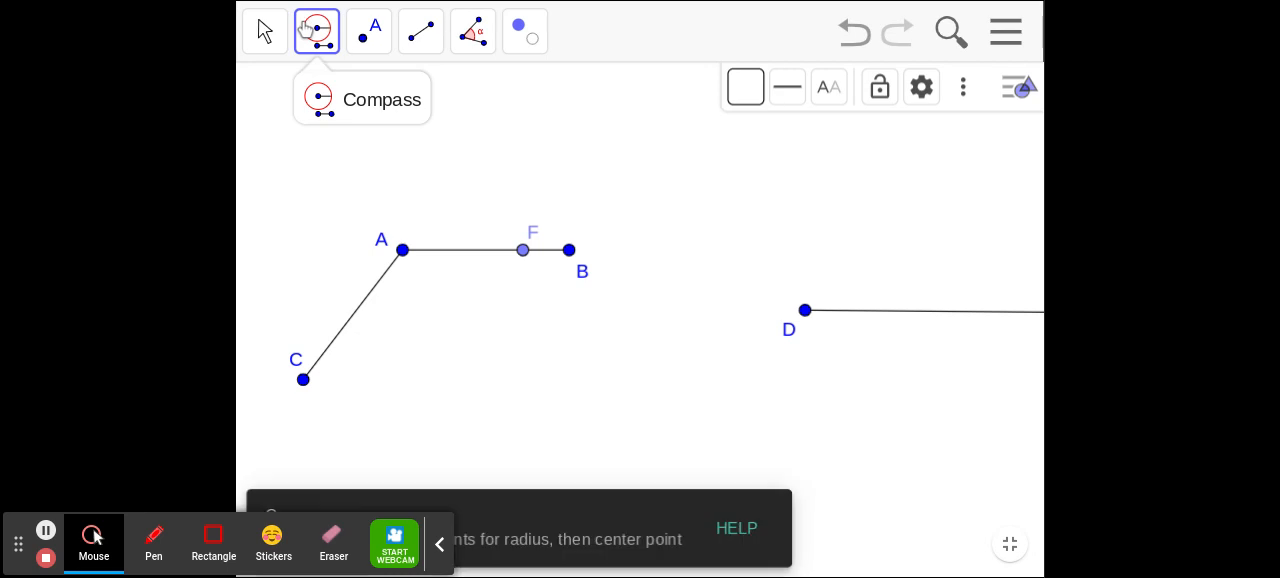
pyautogui.click(402, 251)
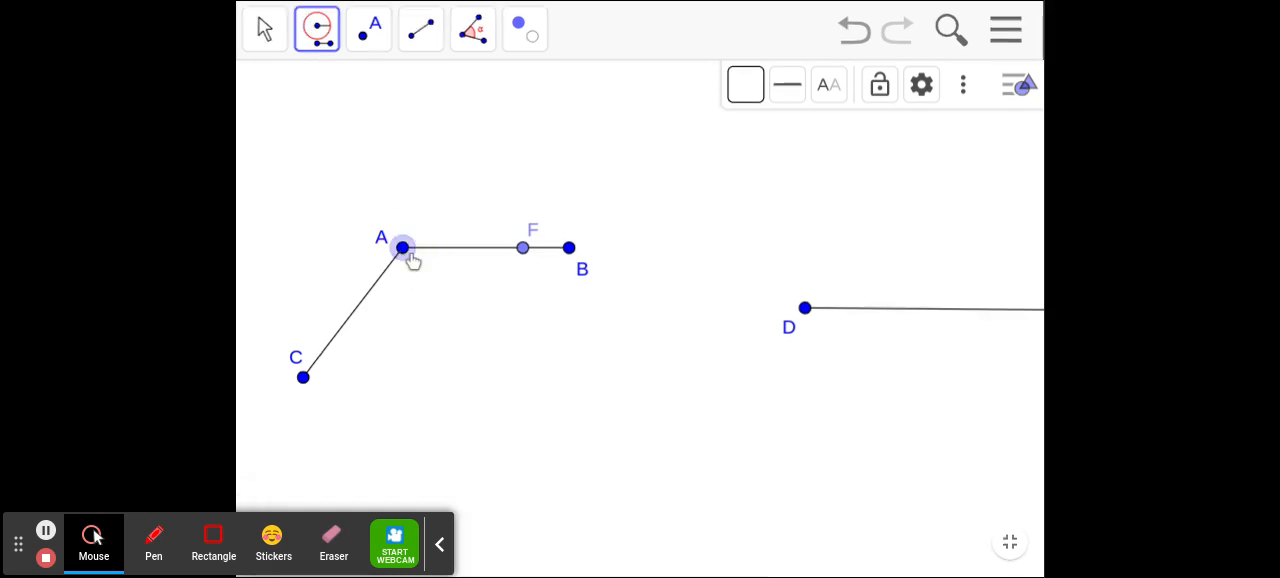
pyautogui.click(523, 250)
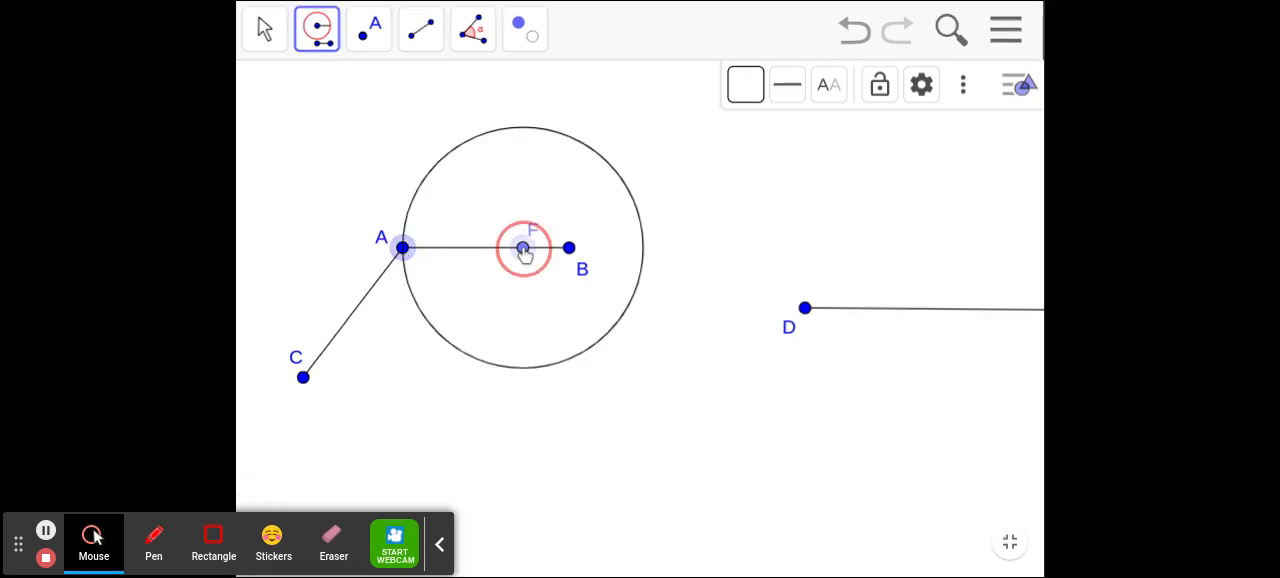
pyautogui.click(403, 249)
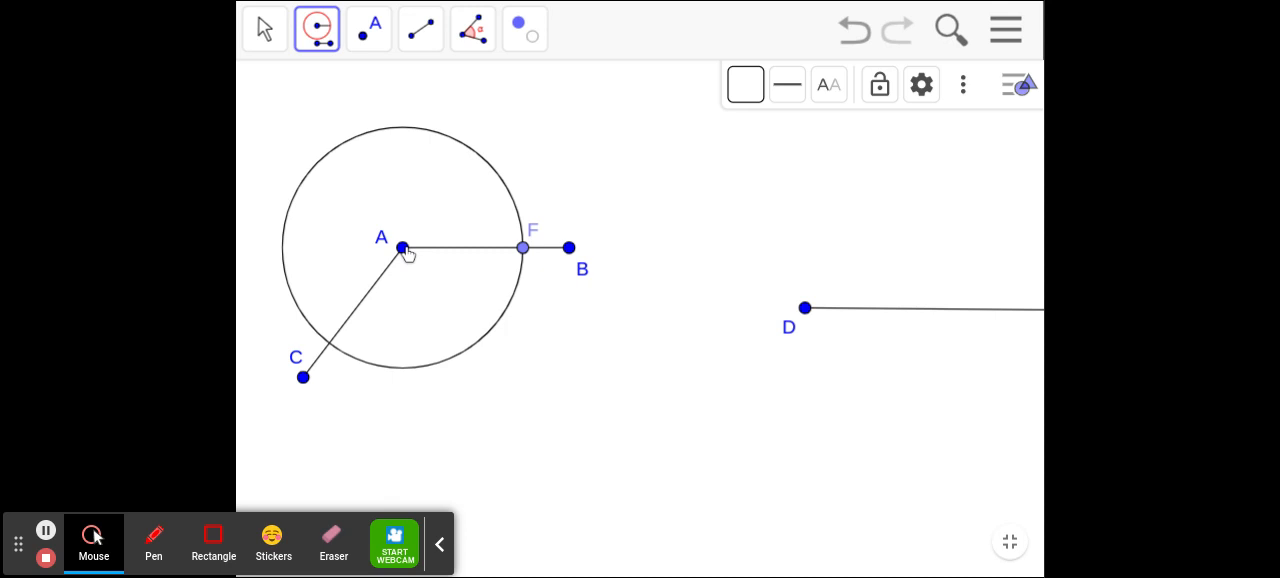
pyautogui.click(389, 44)
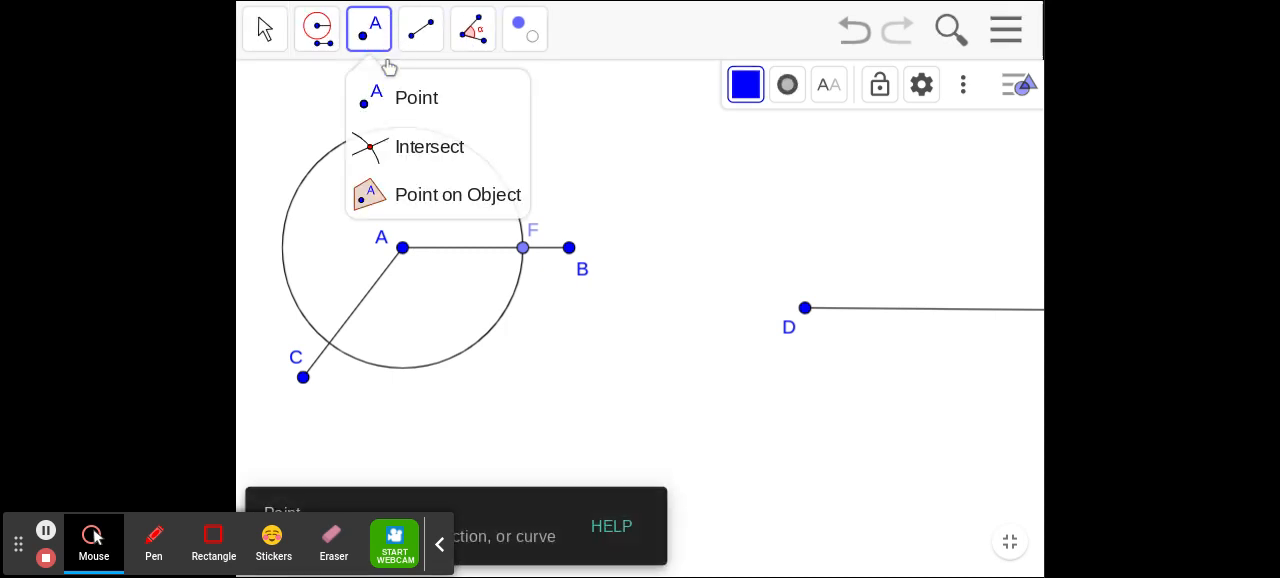
pyautogui.click(397, 147)
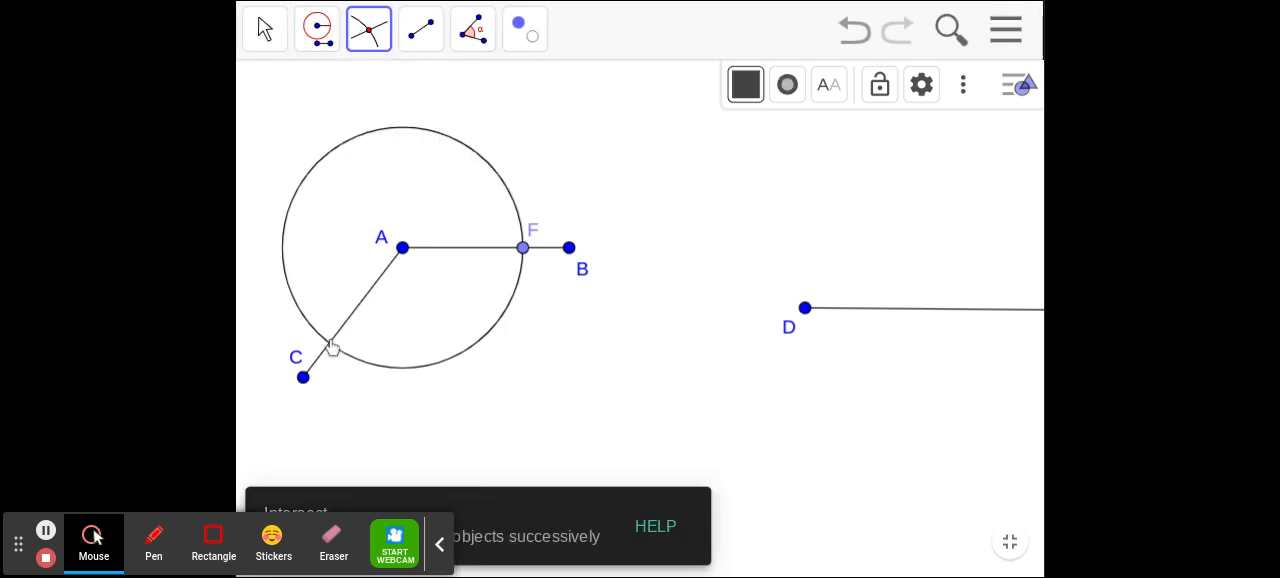
pyautogui.click(330, 343)
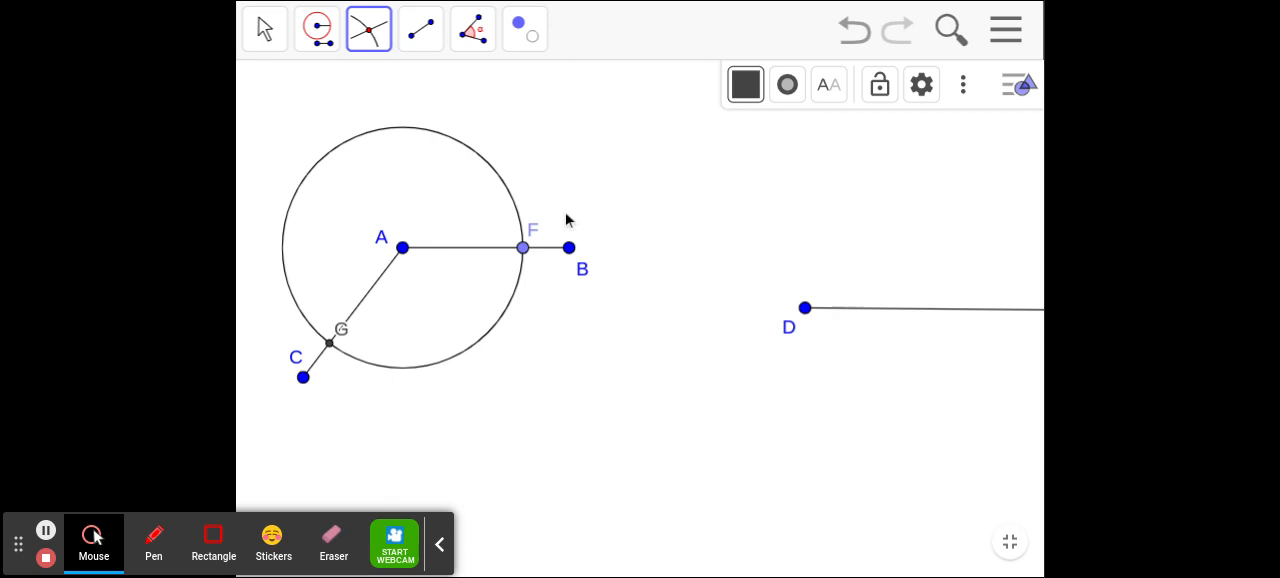
# - Copy circle A with the Compass tool to centre D and mark its intersection with the ray from D
pyautogui.click(317, 30)
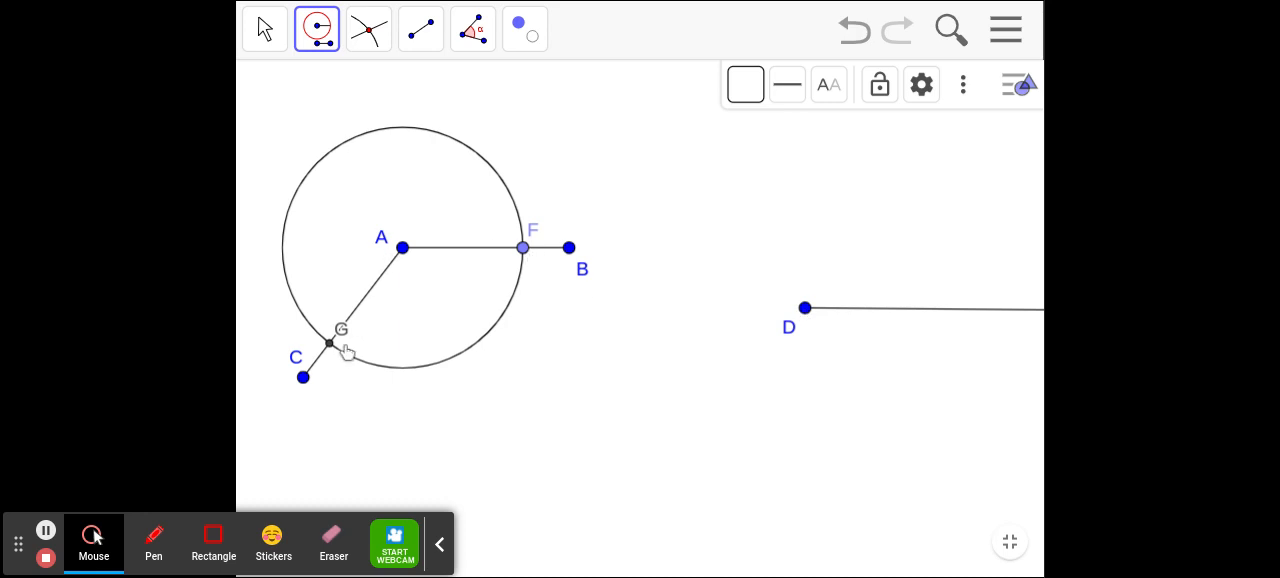
pyautogui.click(441, 137)
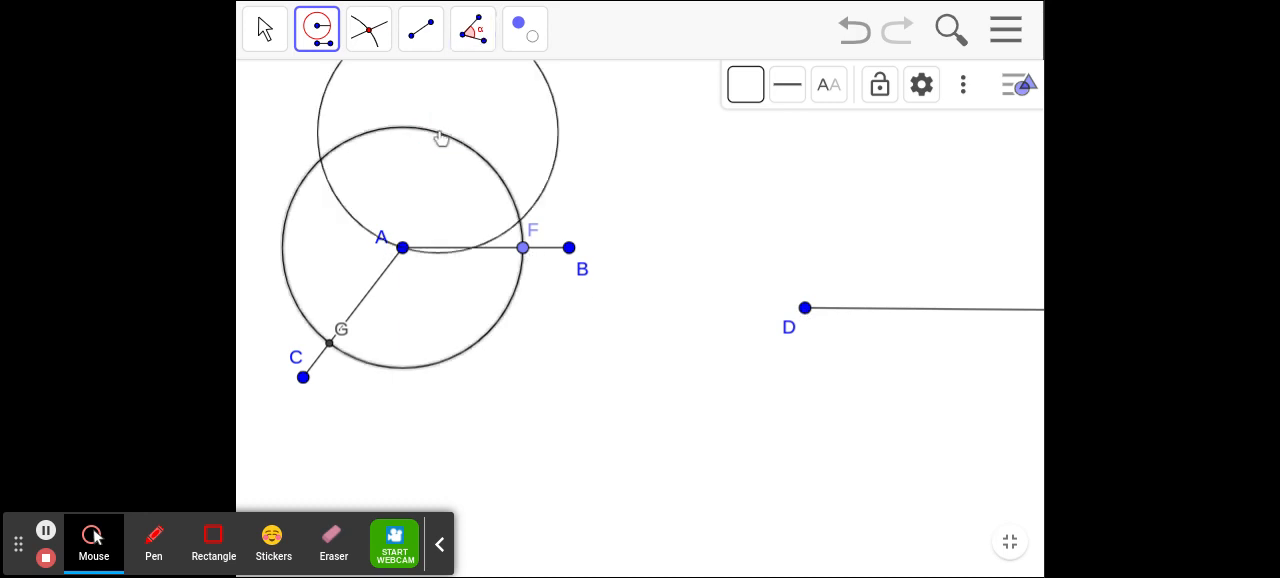
pyautogui.click(805, 308)
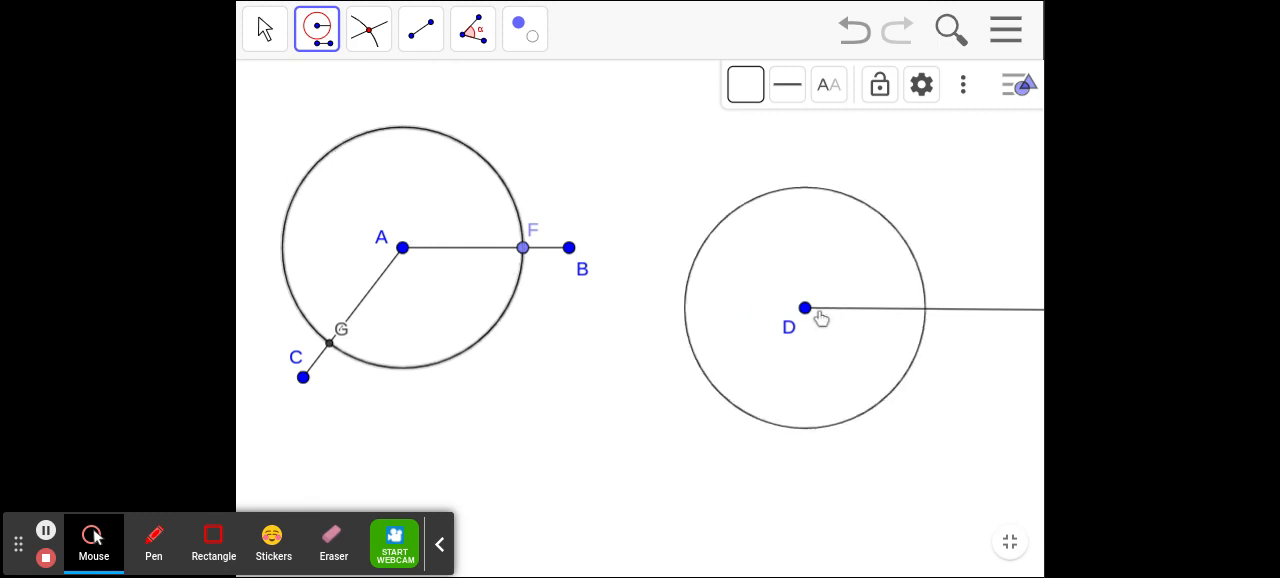
pyautogui.click(811, 316)
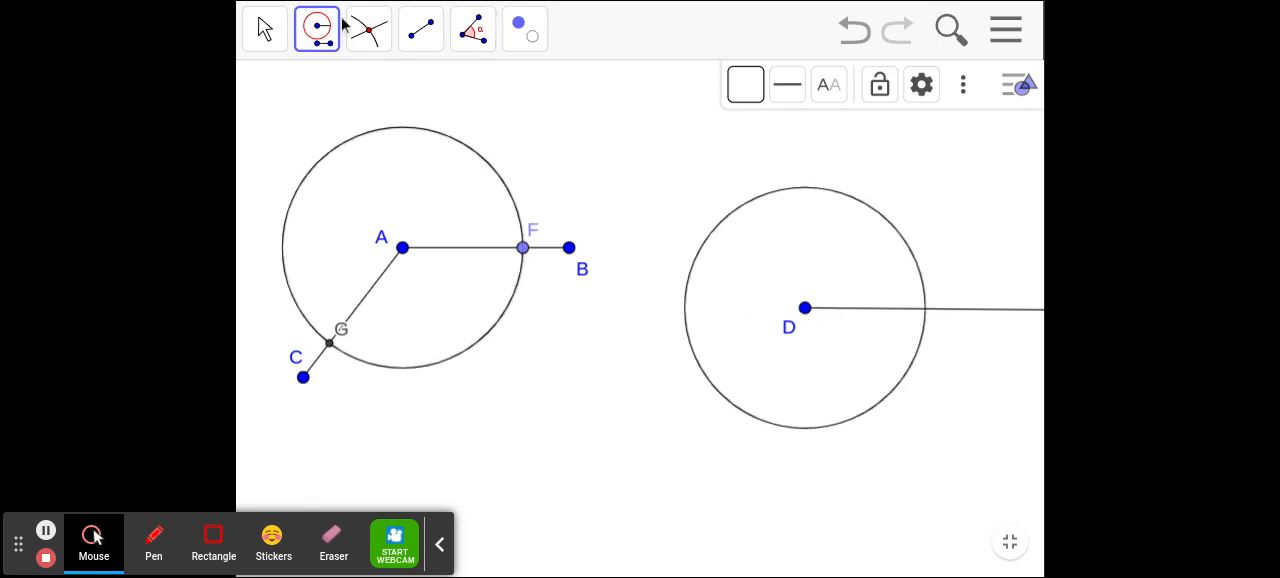
pyautogui.click(375, 30)
pyautogui.click(380, 32)
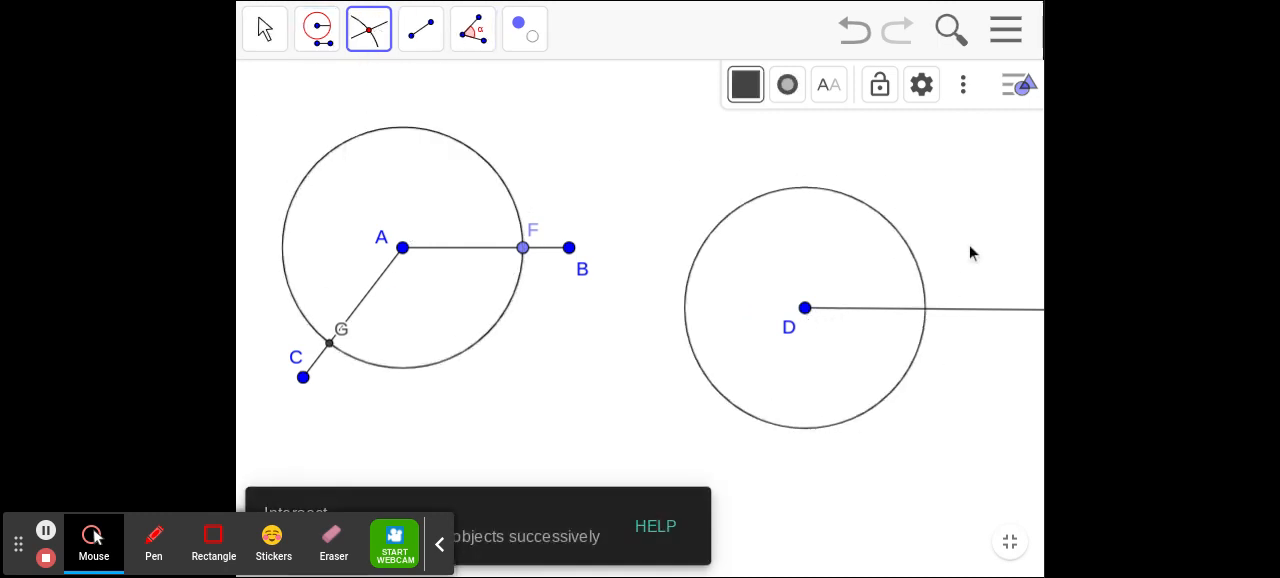
pyautogui.click(926, 316)
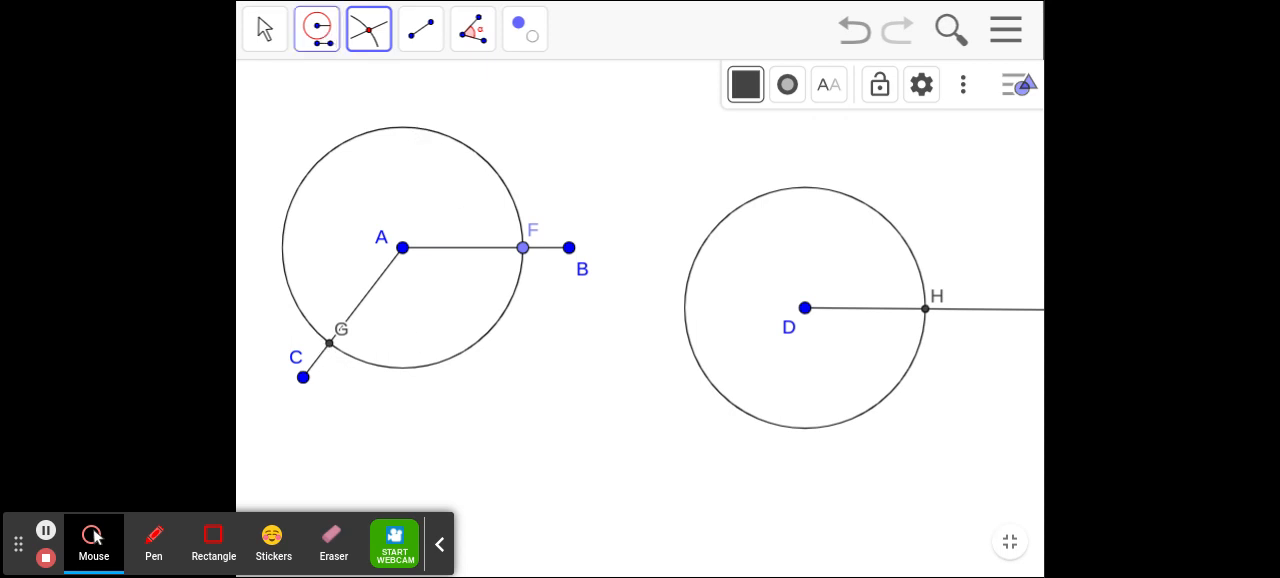
# - Construct a Compass circle with radius FG centred on H
pyautogui.click(317, 29)
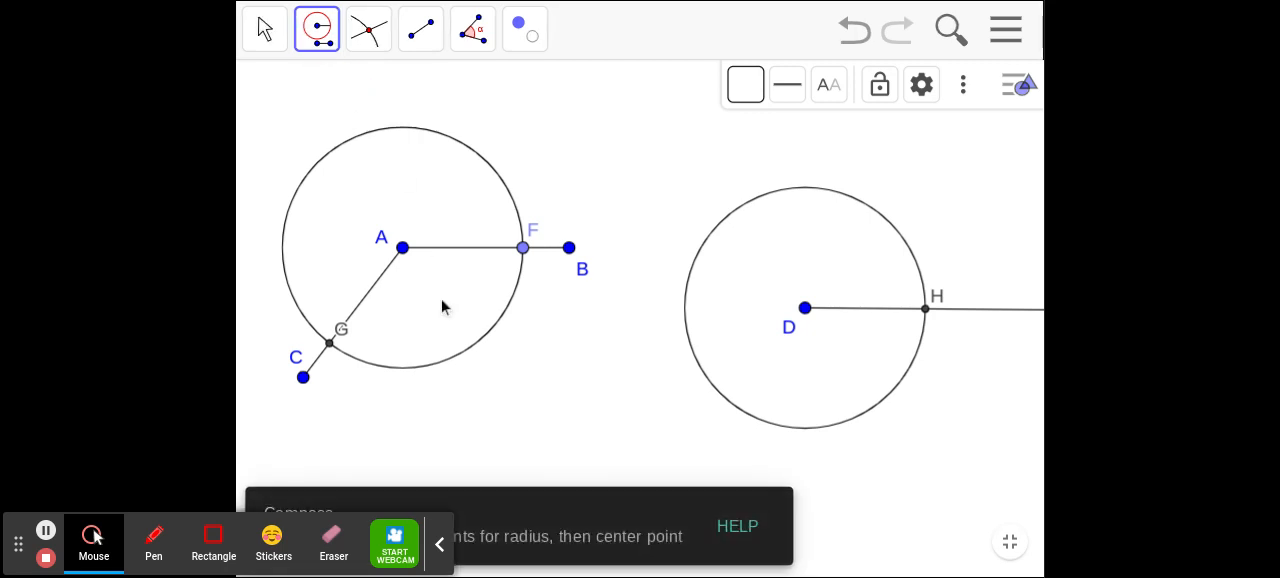
pyautogui.click(523, 250)
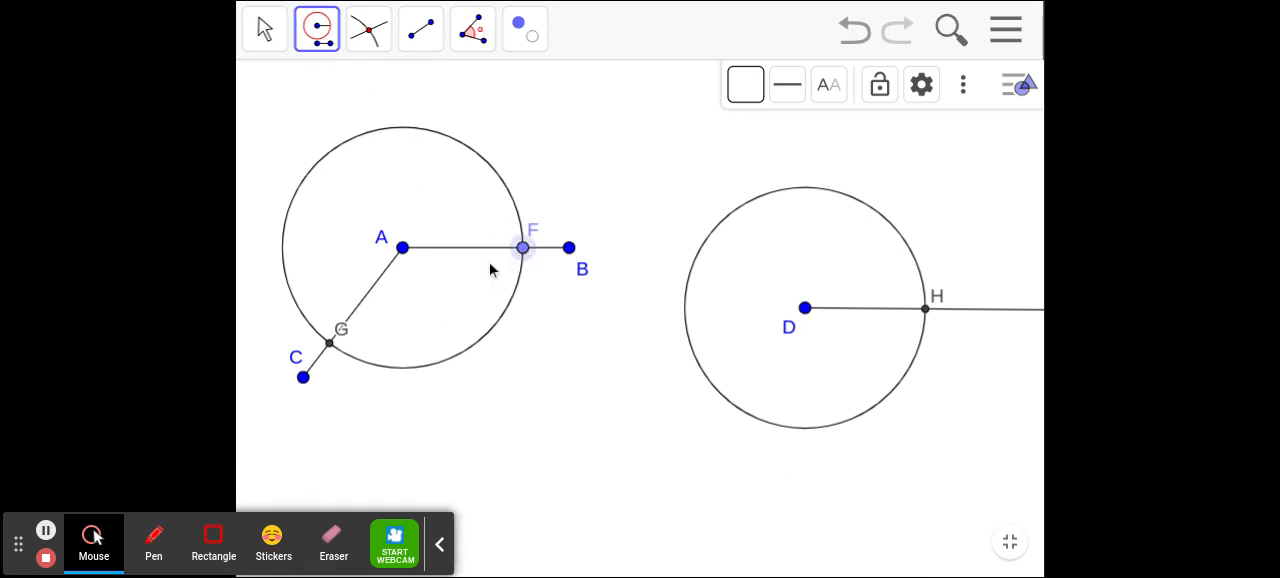
pyautogui.click(330, 343)
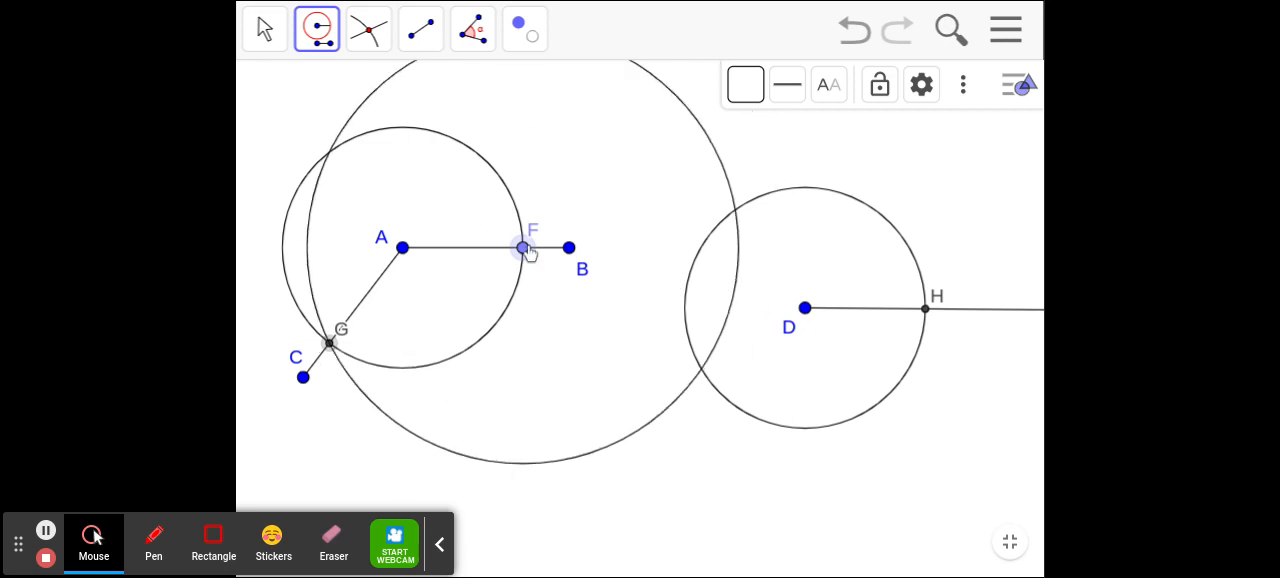
pyautogui.click(926, 312)
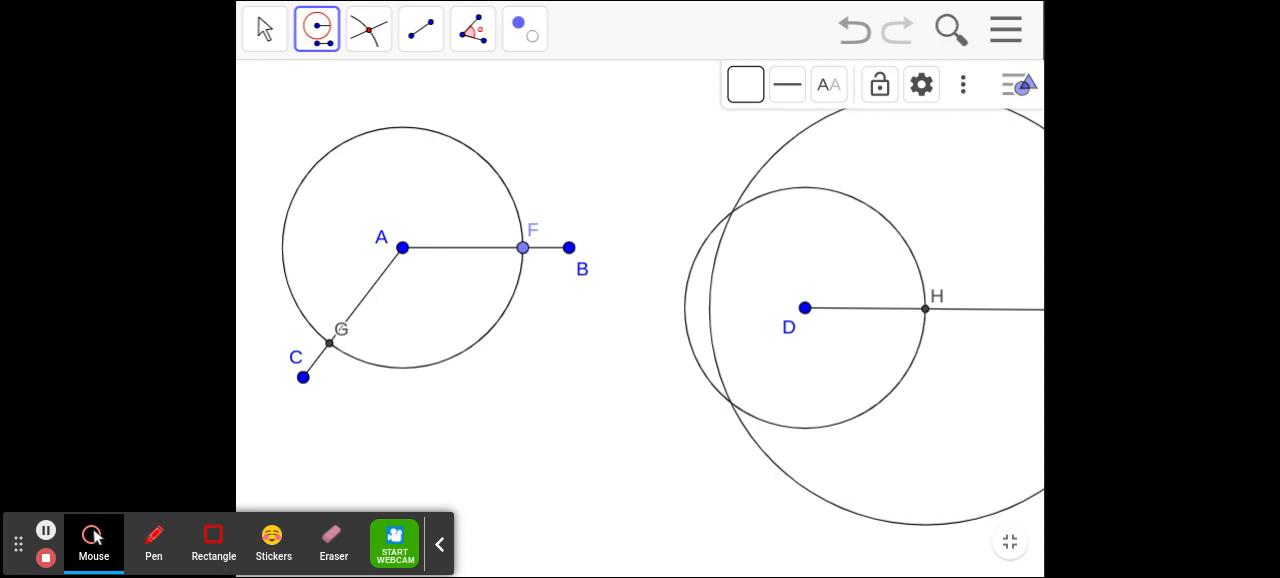
# - Mark the lower intersection of the circles centred on D and H
pyautogui.click(378, 36)
pyautogui.click(390, 146)
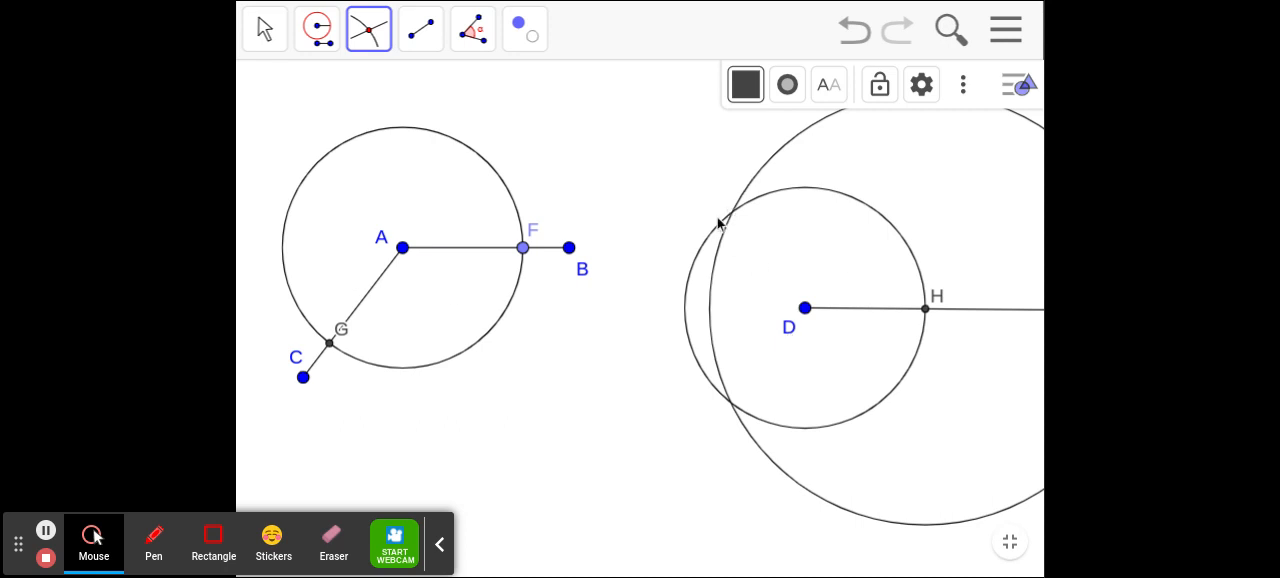
pyautogui.click(731, 404)
# - Draw a segment from D to intersection point I on circle D
pyautogui.click(420, 30)
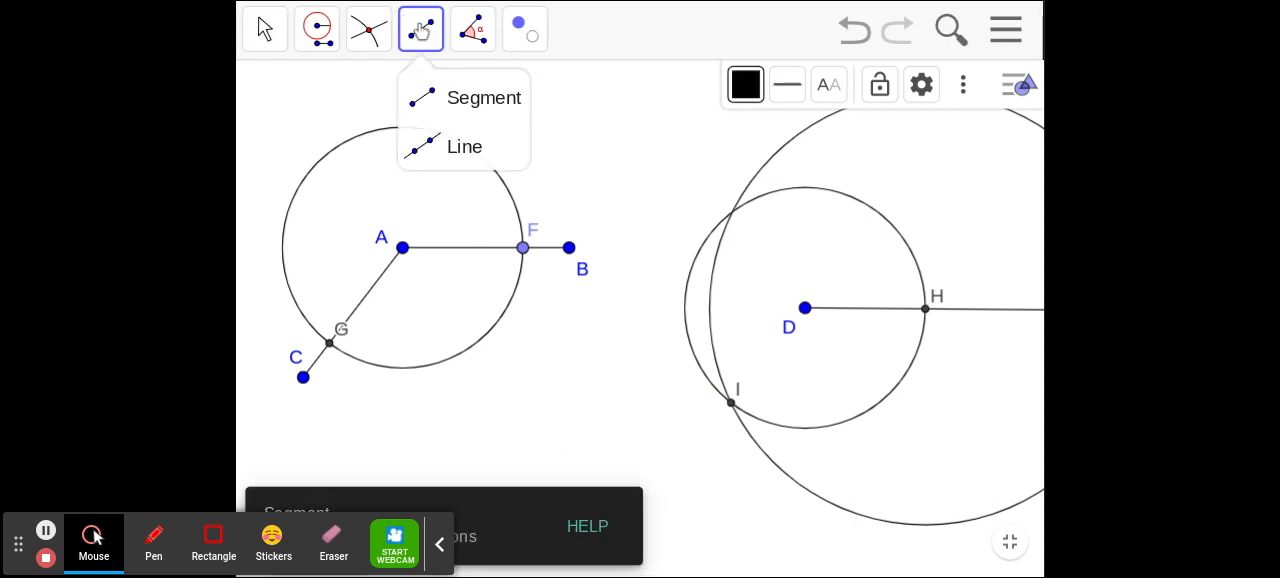
pyautogui.click(437, 112)
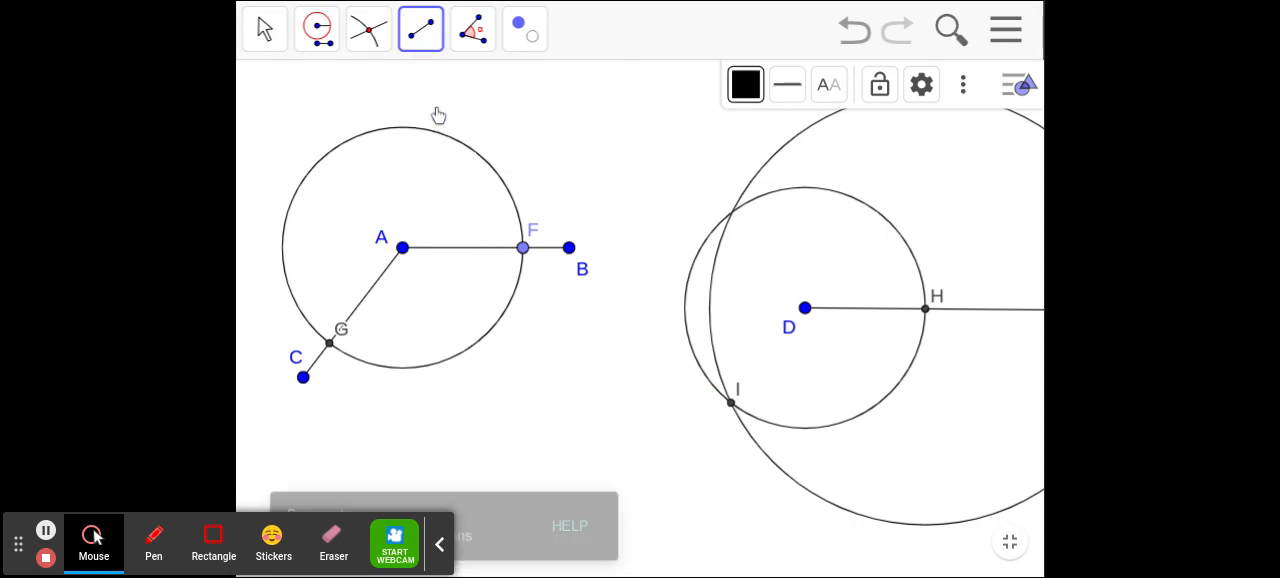
pyautogui.click(804, 308)
pyautogui.click(732, 403)
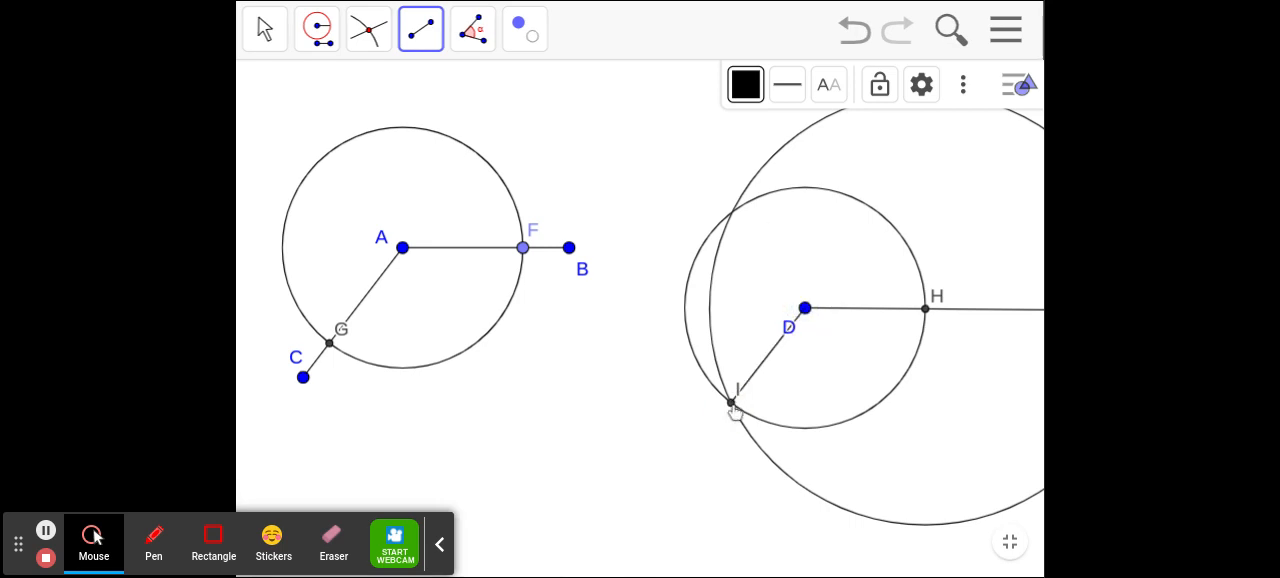
# - Colour segment DI brown with line thickness 10, and draw segment DH in the same style
pyautogui.click(745, 84)
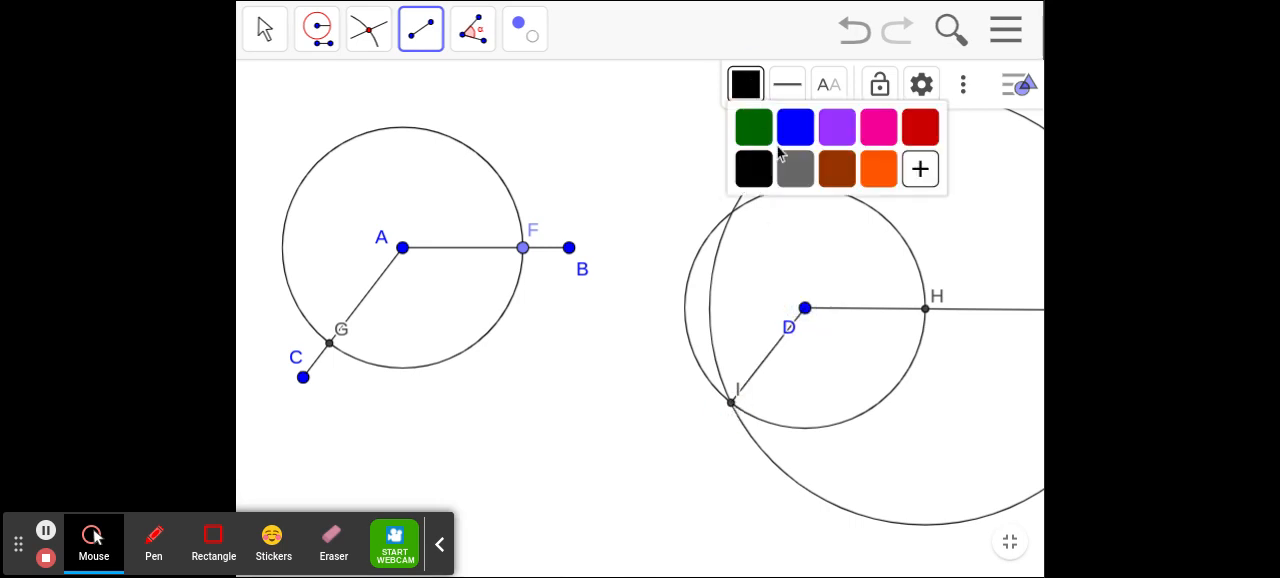
pyautogui.click(837, 170)
pyautogui.click(787, 84)
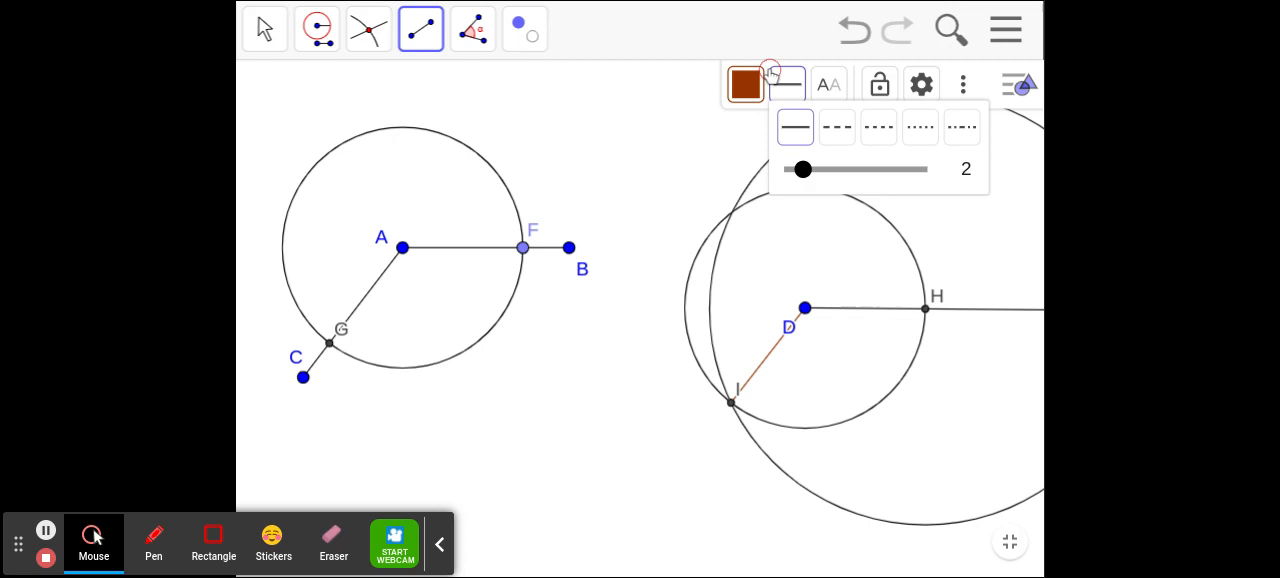
pyautogui.moveTo(805, 170); pyautogui.dragTo(887, 174)
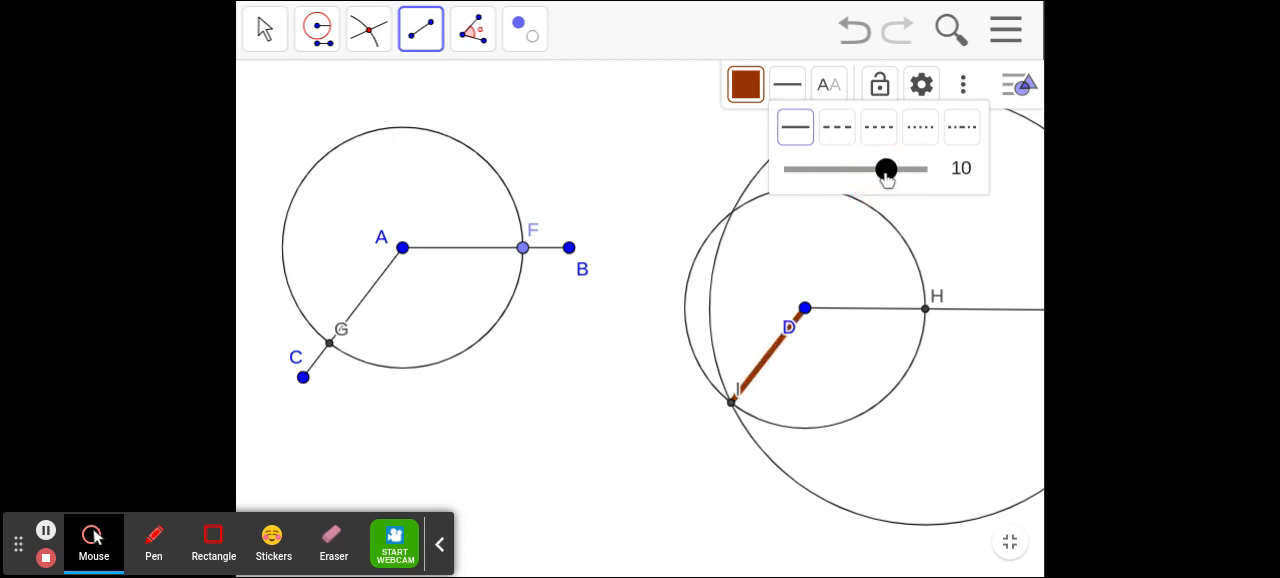
pyautogui.click(806, 310)
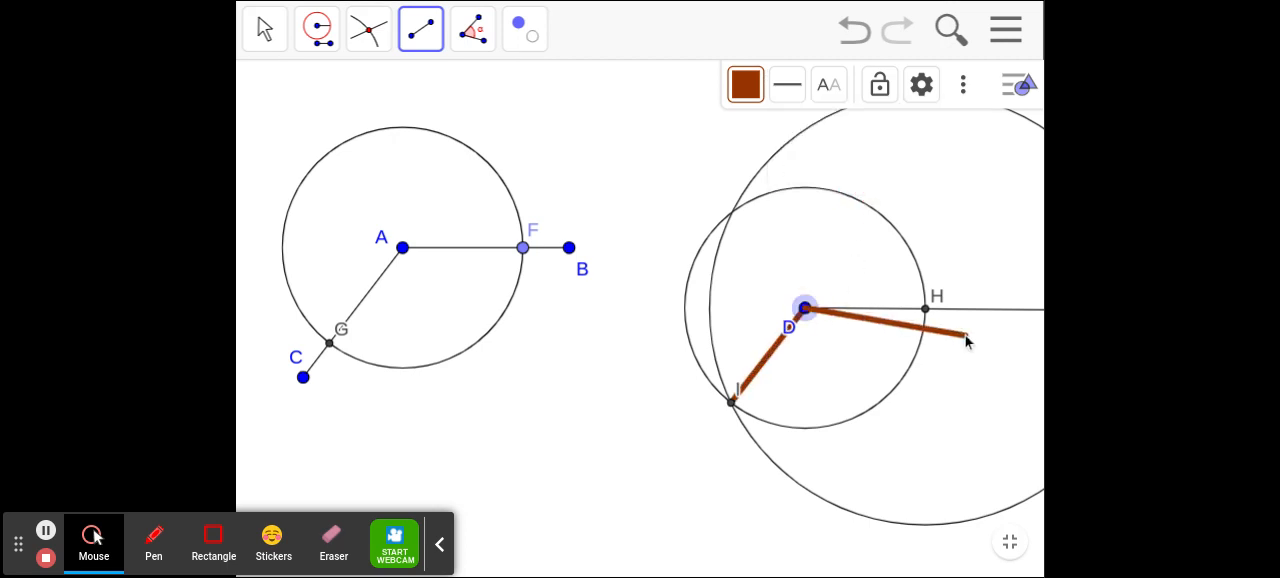
pyautogui.click(926, 311)
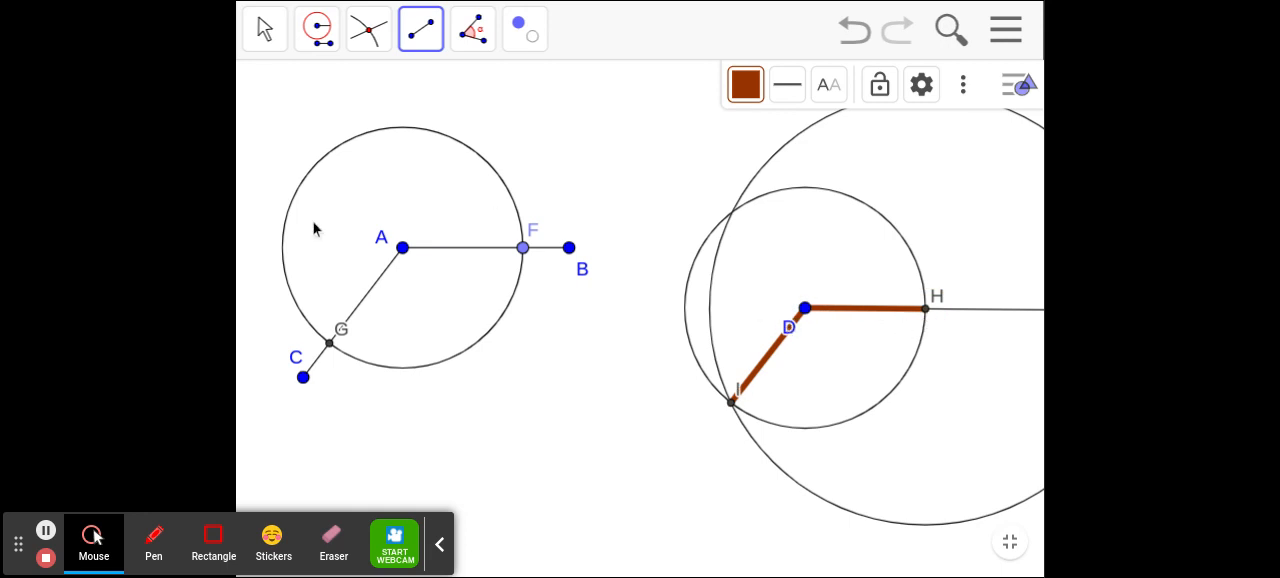
# - Add angle measures for the original angle GAF and its copy IDH with the Angle tool
pyautogui.click(481, 46)
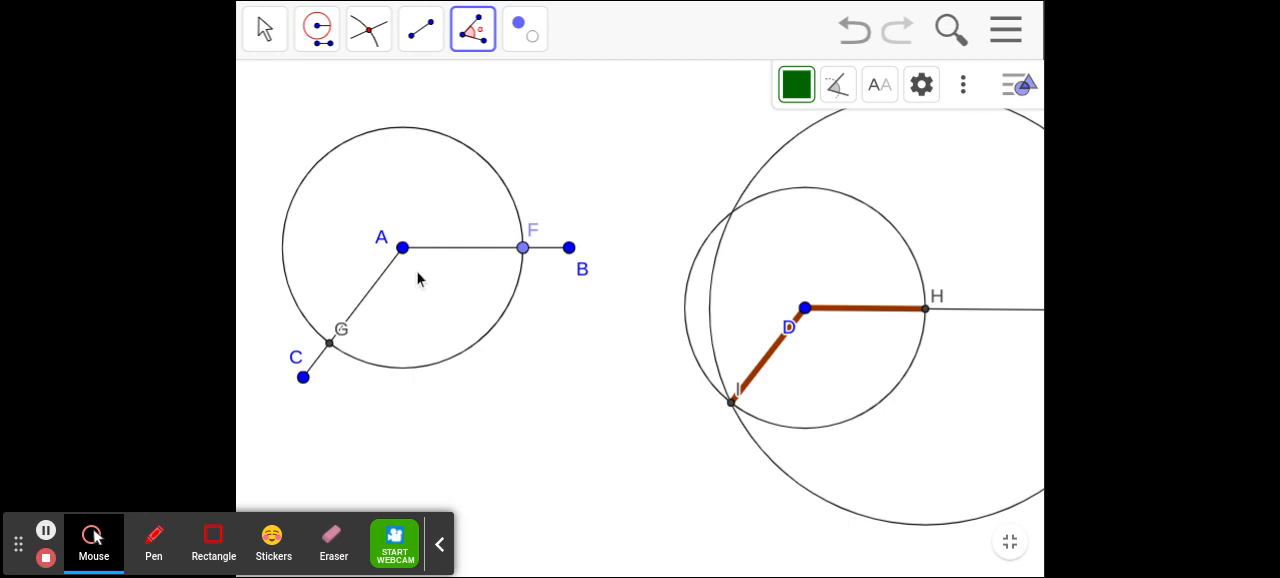
pyautogui.click(329, 343)
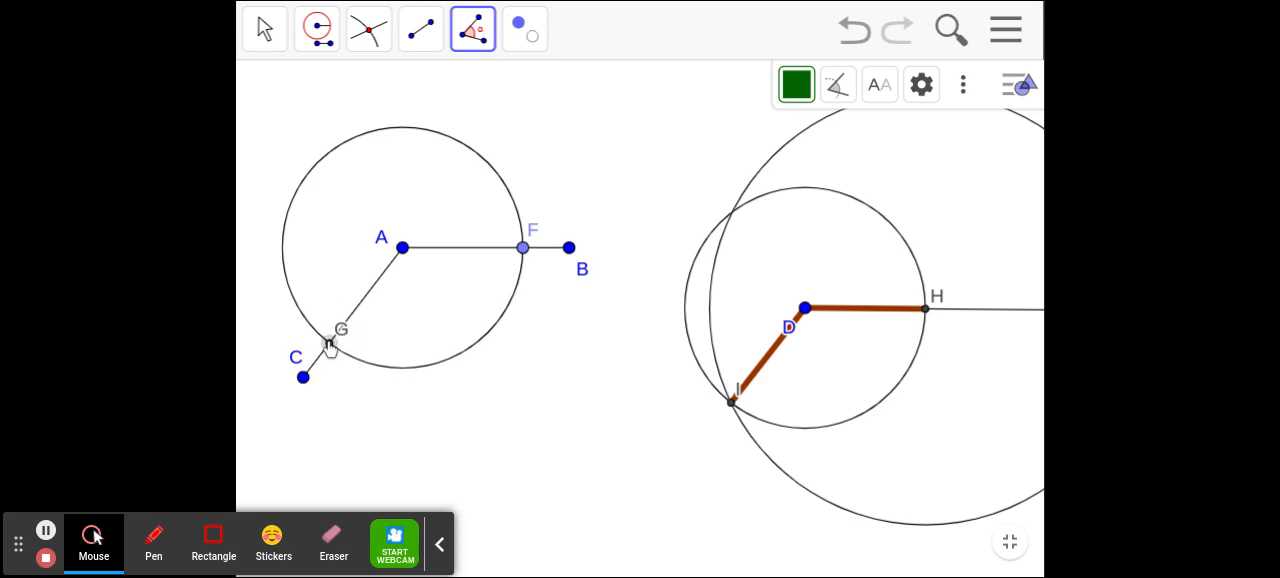
pyautogui.click(402, 250)
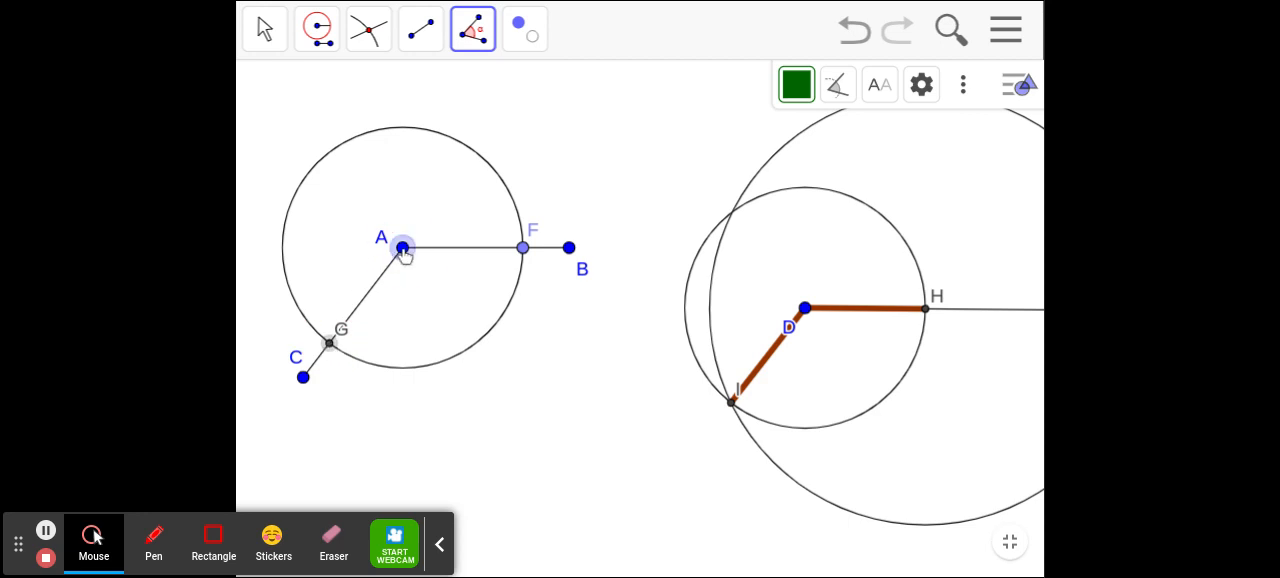
pyautogui.click(524, 250)
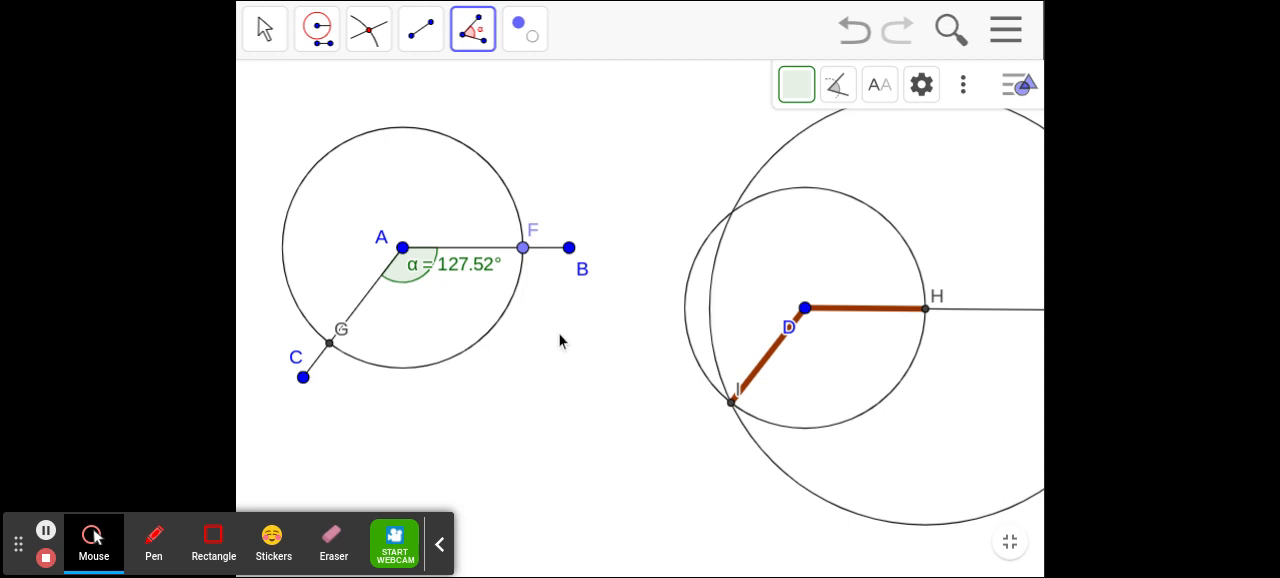
pyautogui.click(733, 403)
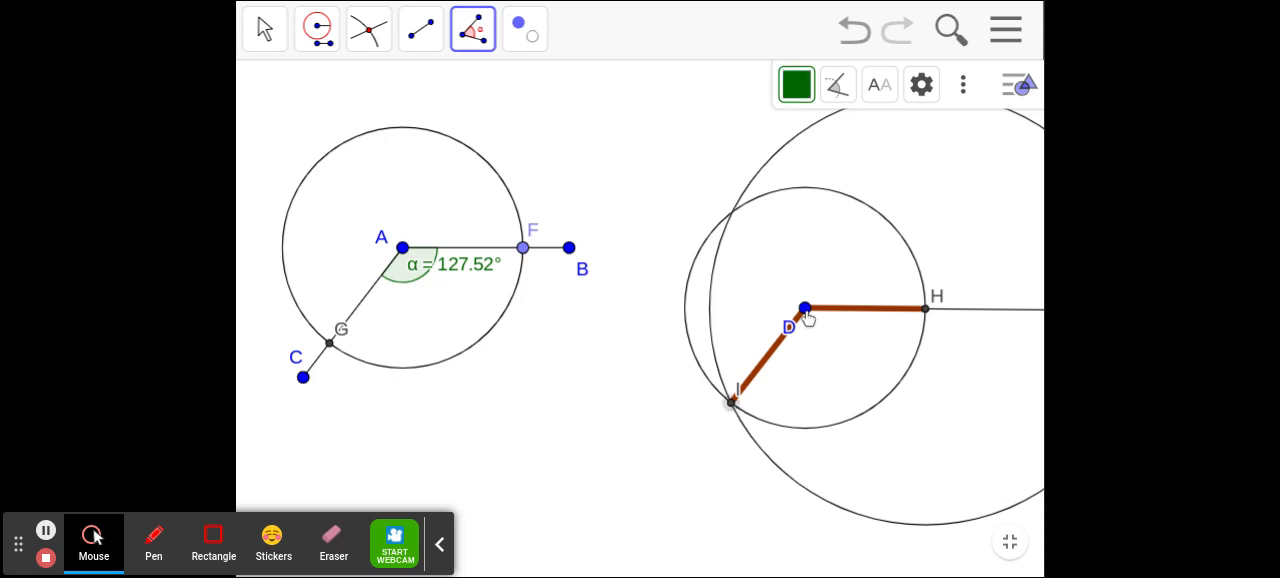
pyautogui.click(805, 310)
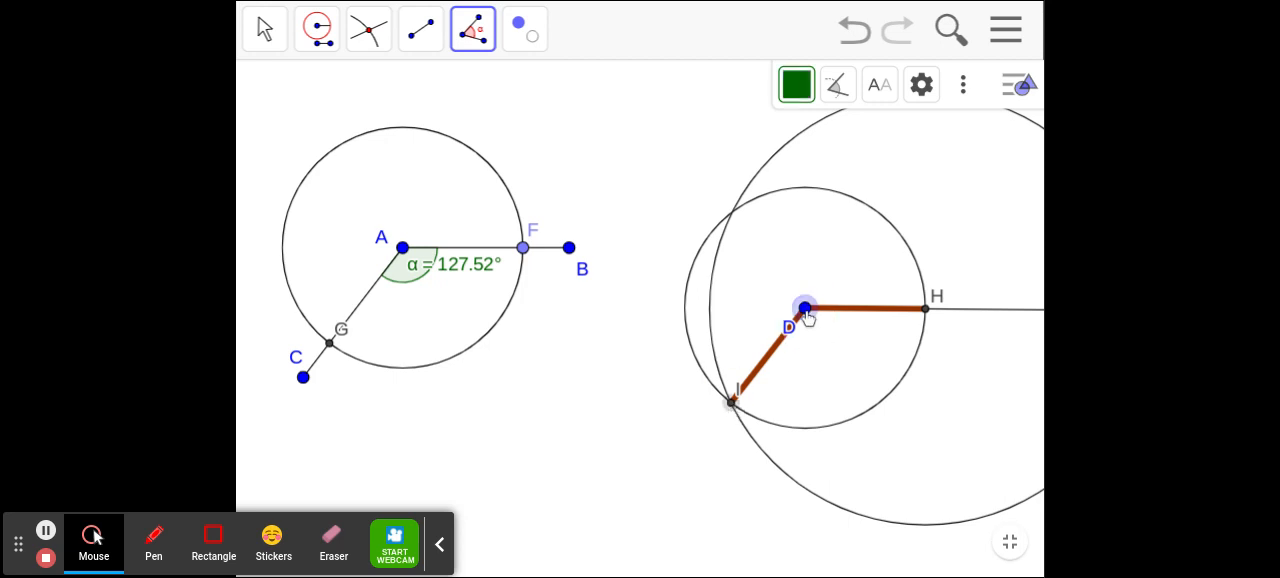
pyautogui.click(926, 311)
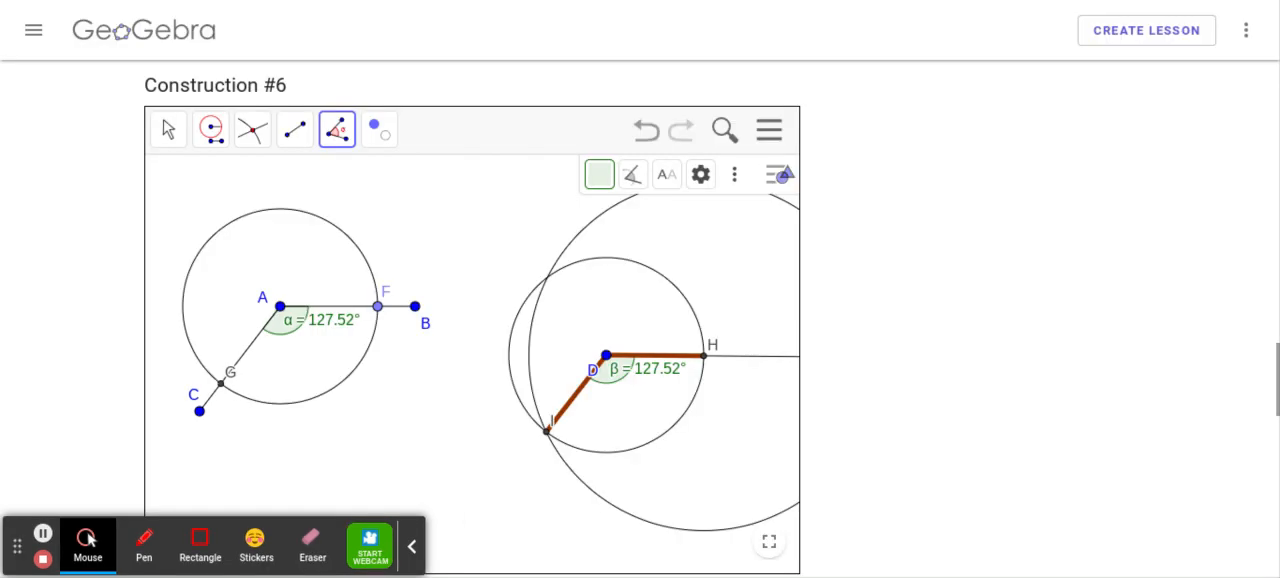
# - Go to Construction #7, the angle bisector of BAC, and show its applet in full screen
pyautogui.scroll(-2, 957, 401)
pyautogui.scroll(-5, 957, 401)
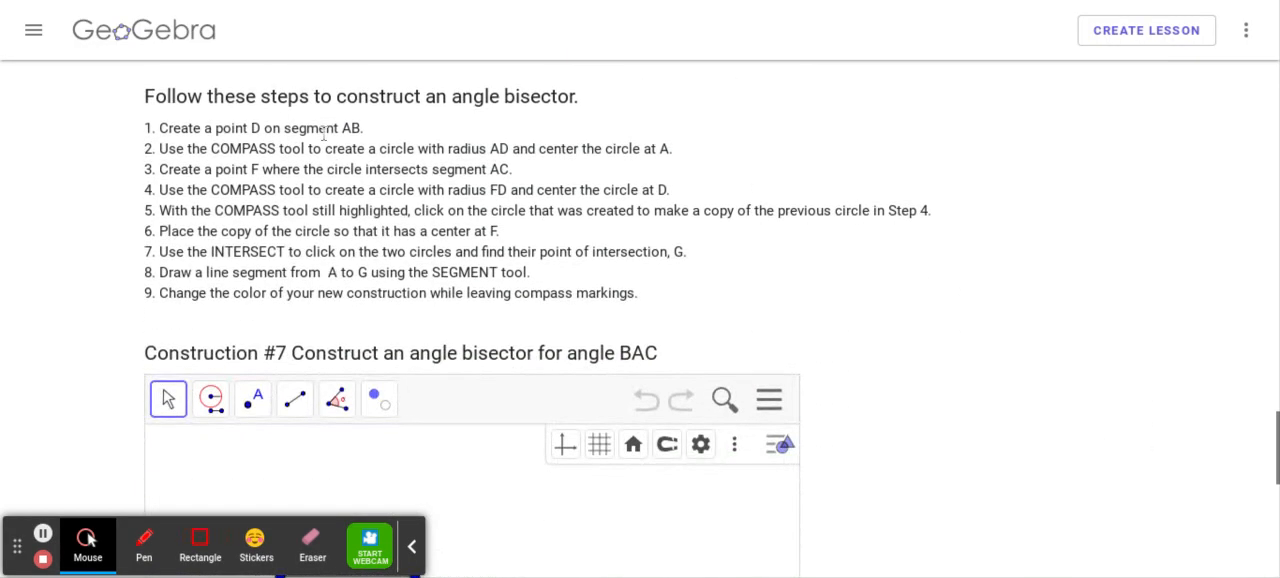
pyautogui.scroll(-3, 324, 186)
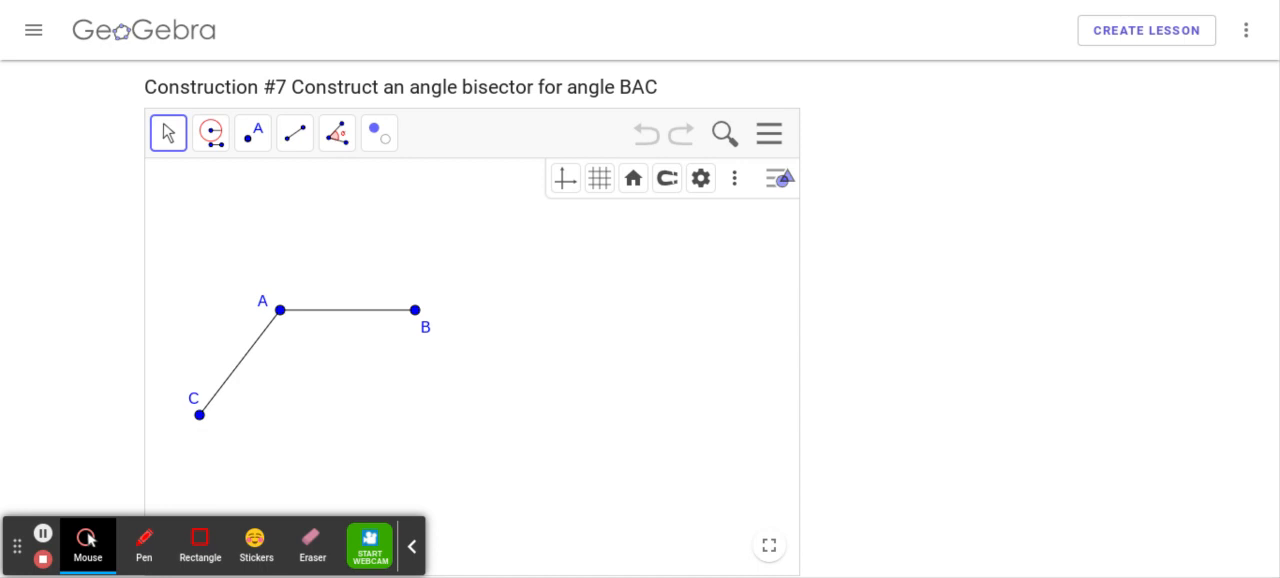
pyautogui.click(766, 544)
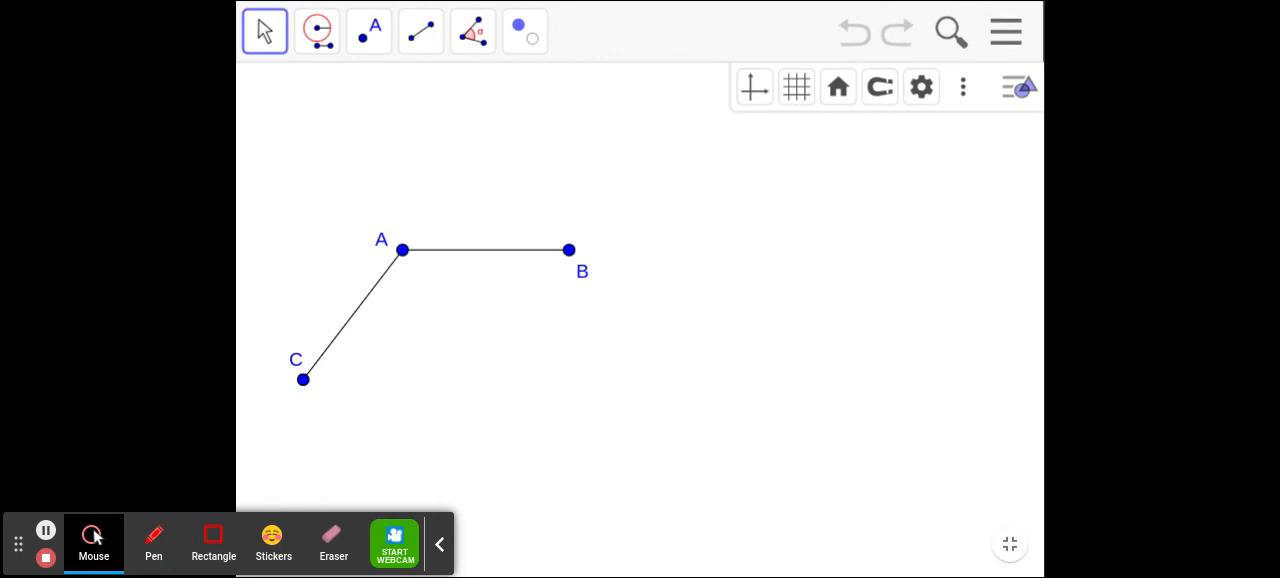
pyautogui.click(420, 31)
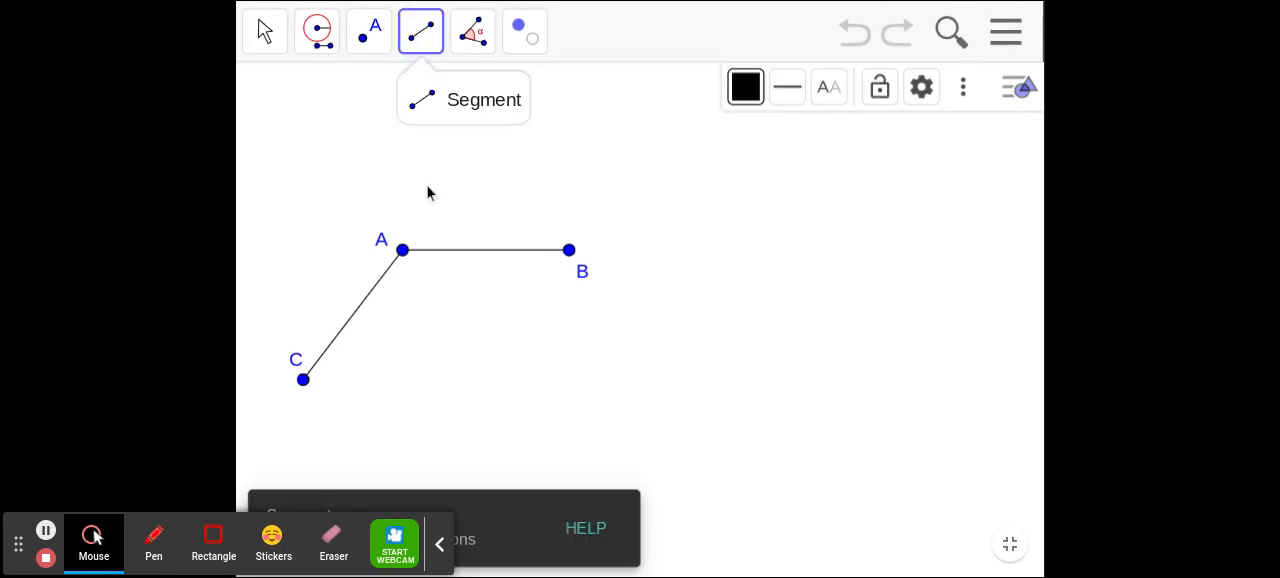
pyautogui.click(403, 250)
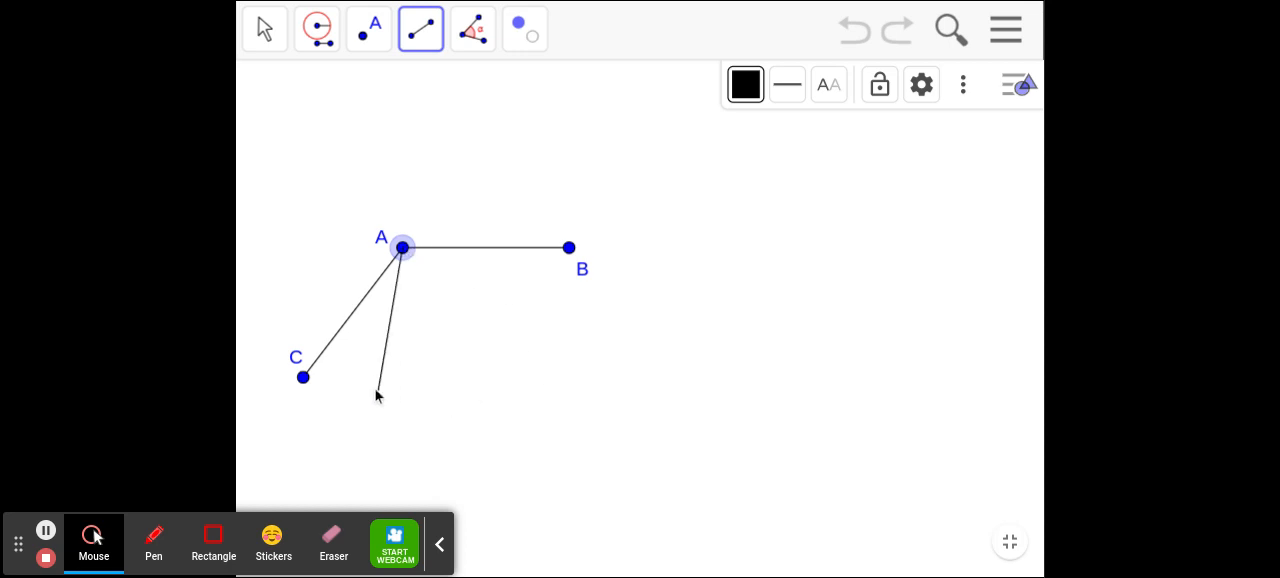
pyautogui.click(477, 393)
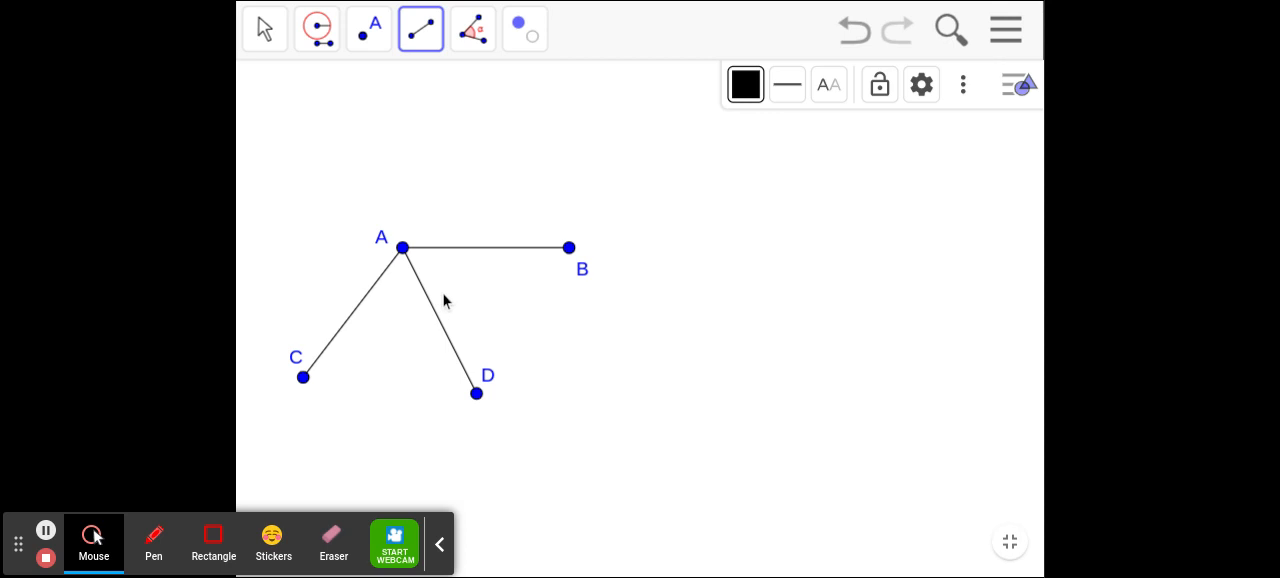
pyautogui.click(851, 26)
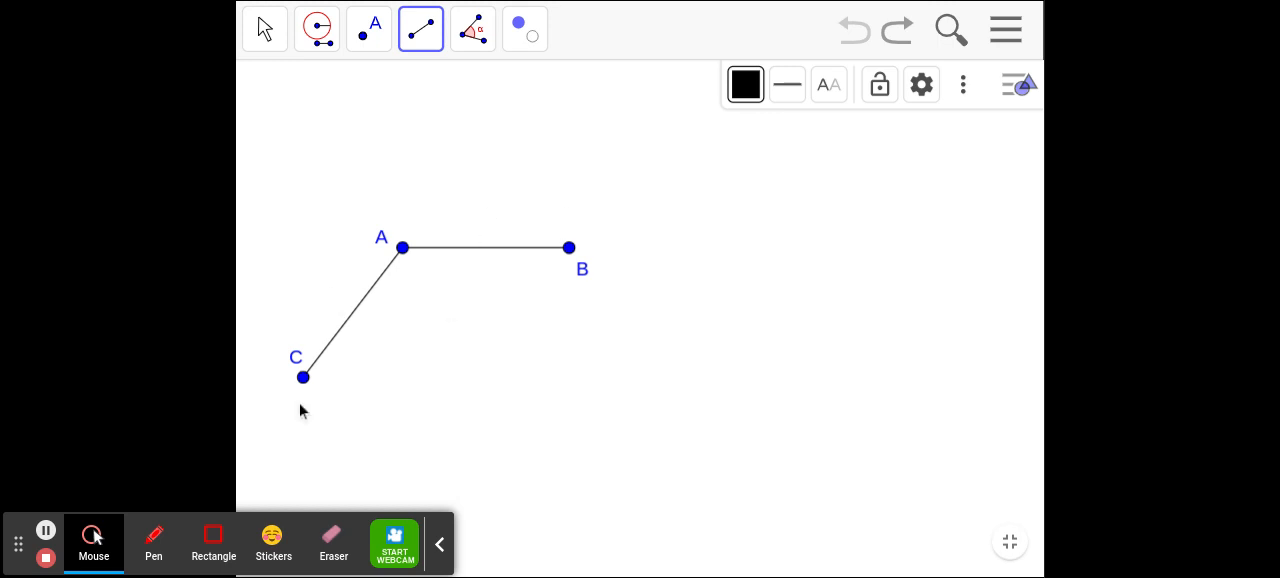
# - Place a point on segment AB, about three quarters of the way from A to B
pyautogui.click(372, 36)
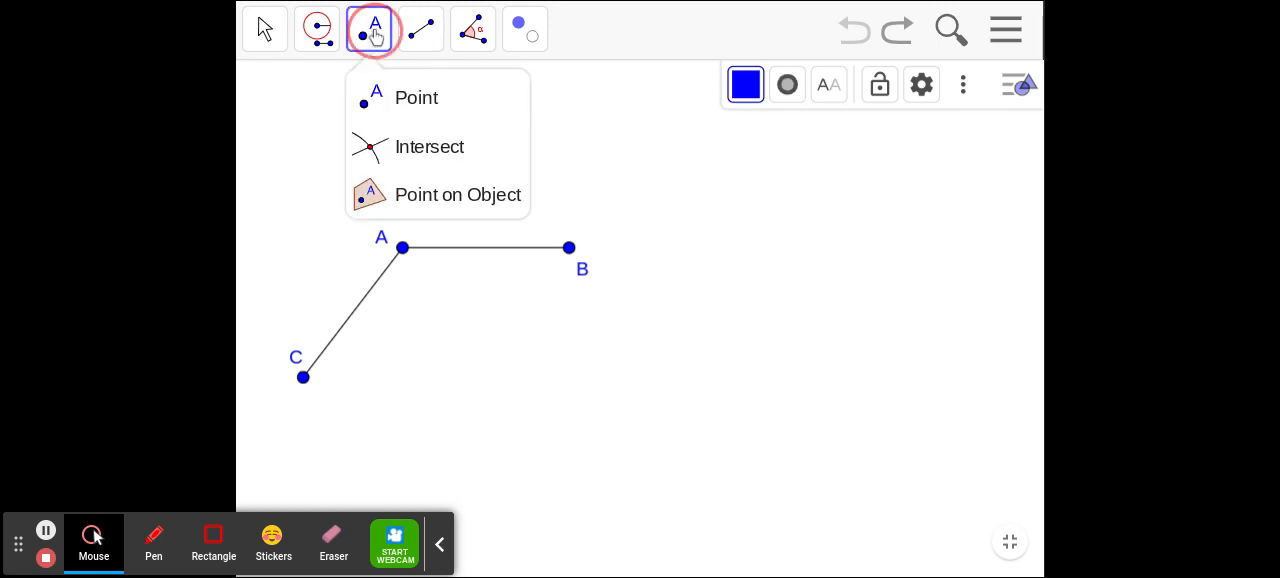
pyautogui.click(380, 94)
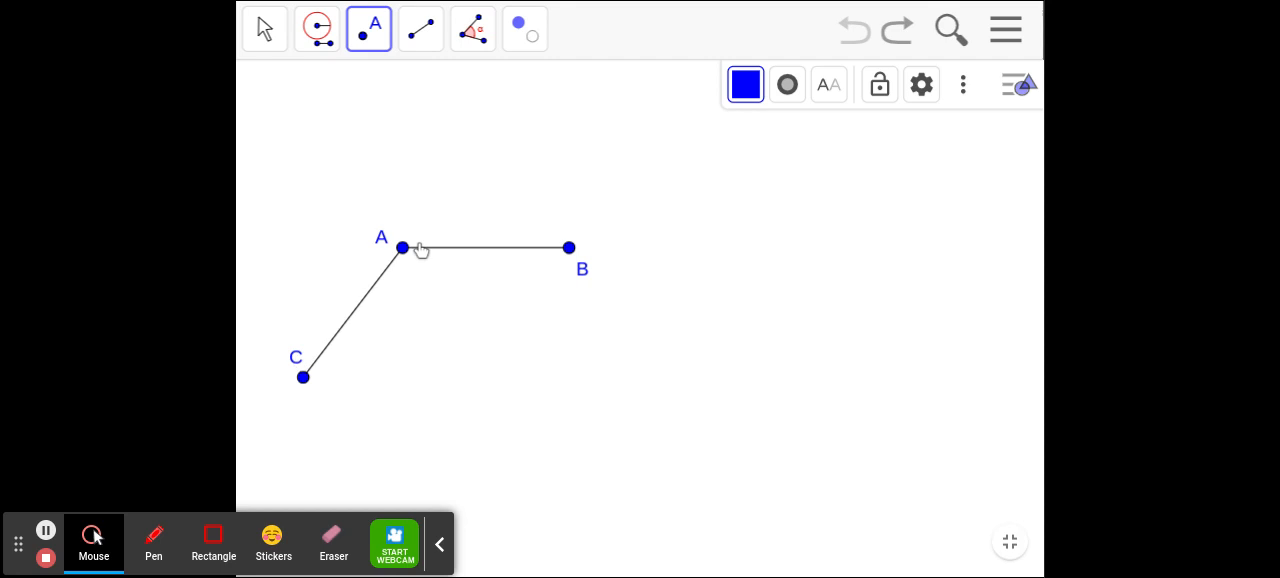
pyautogui.click(524, 248)
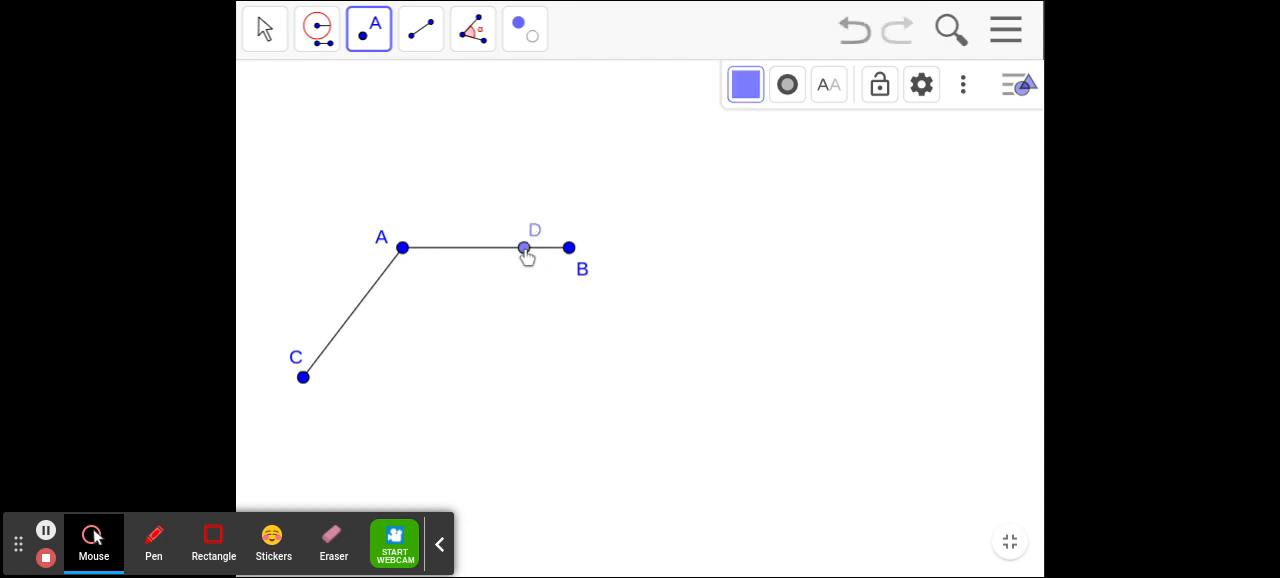
# - Construct a Compass circle with radius AD centred on A
pyautogui.click(324, 40)
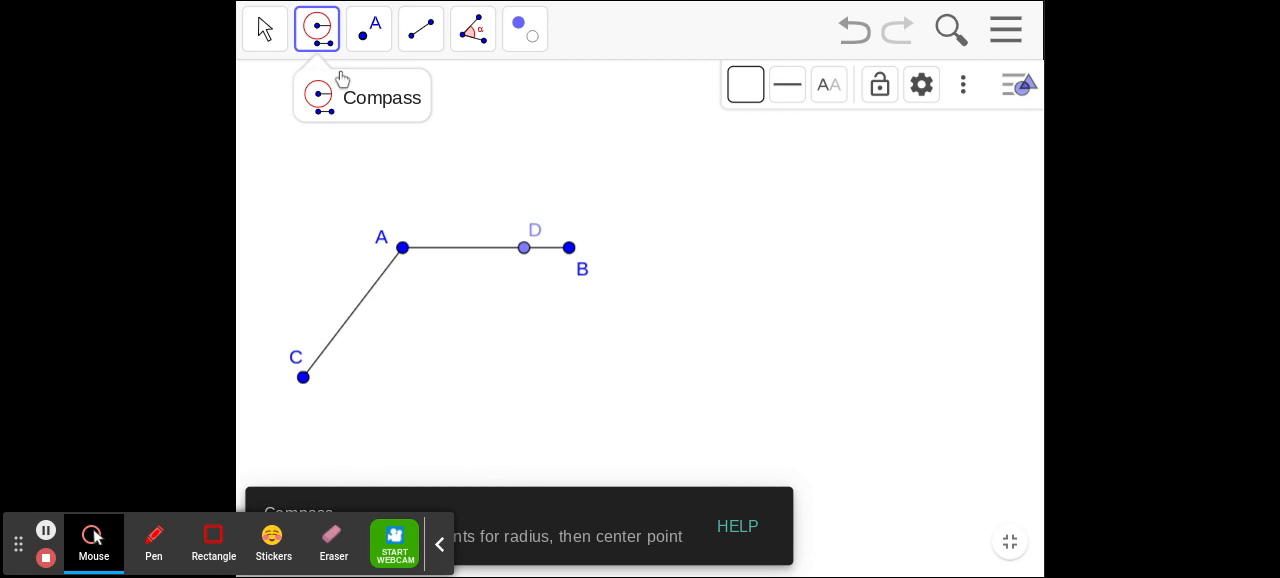
pyautogui.click(403, 249)
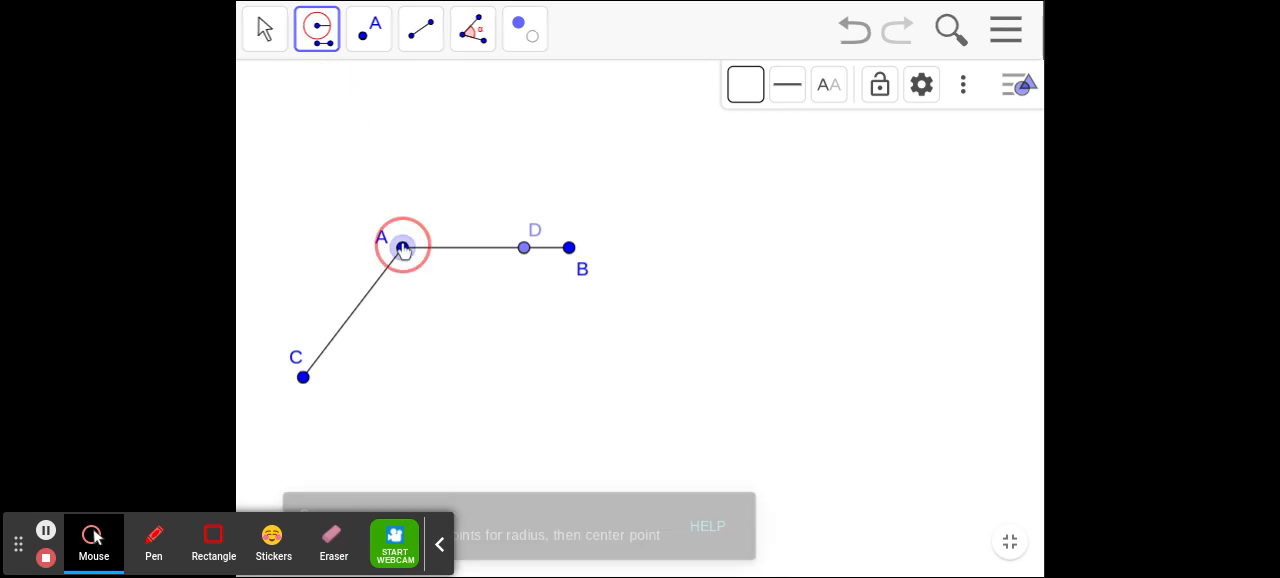
pyautogui.click(526, 252)
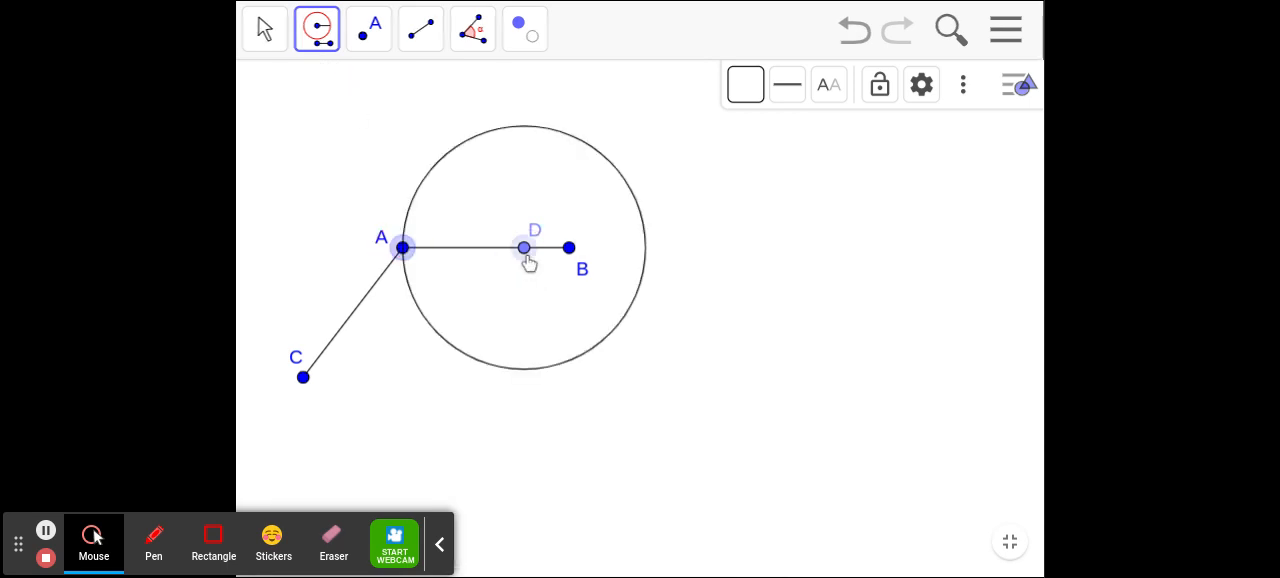
pyautogui.click(404, 252)
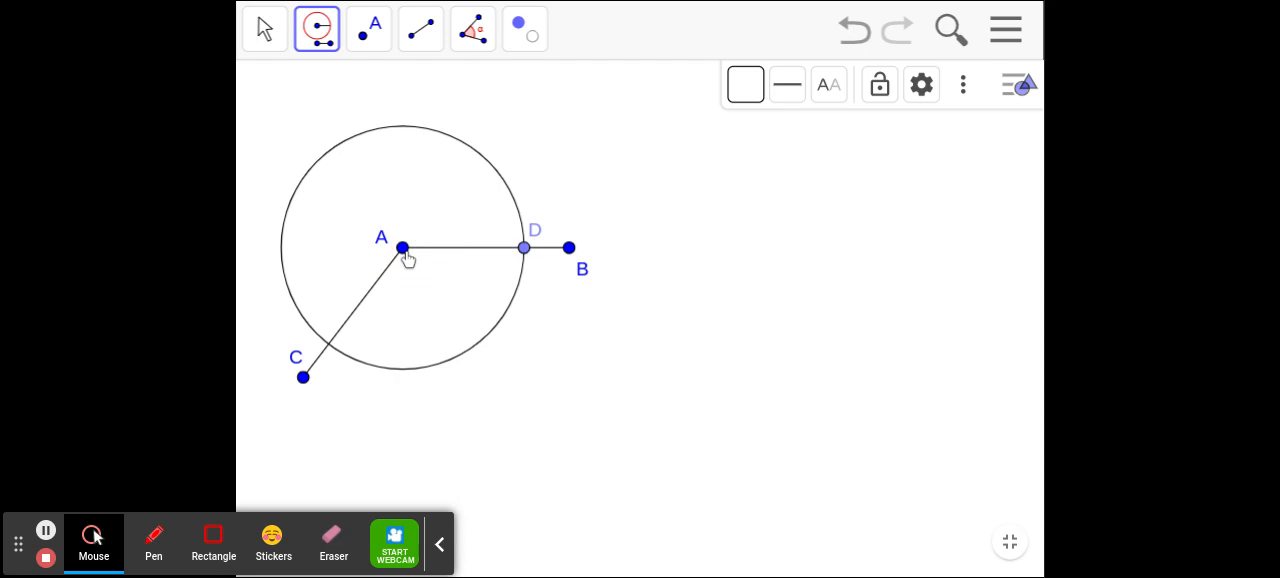
# - Mark the intersection of circle A with segment AC using the Intersect tool
pyautogui.click(367, 38)
pyautogui.click(398, 142)
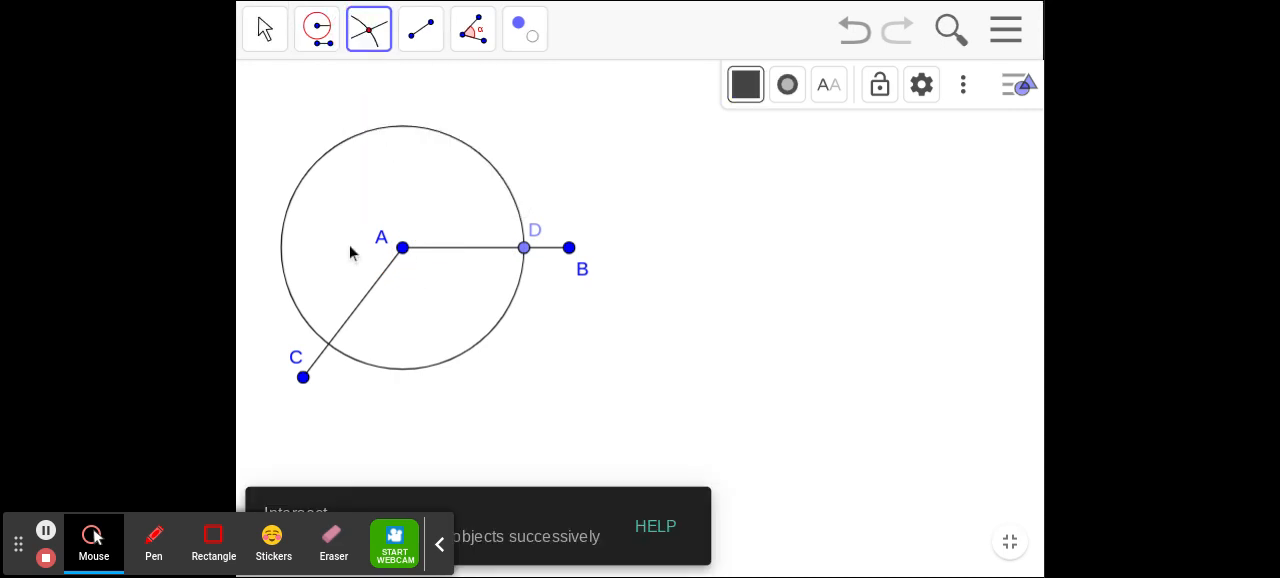
pyautogui.click(329, 345)
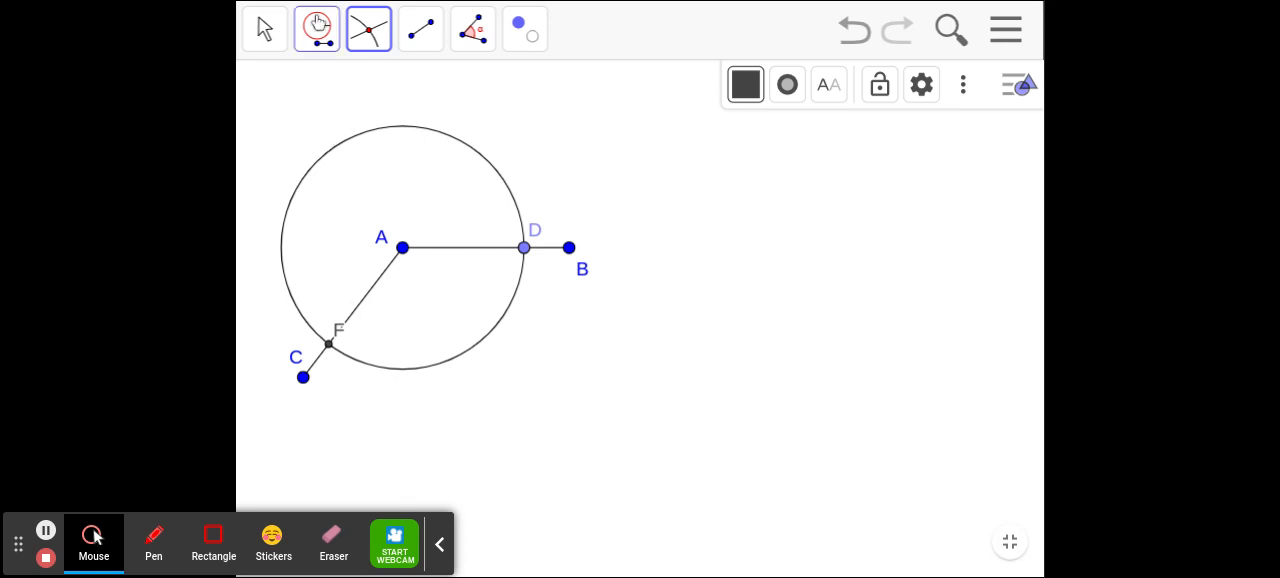
# - Construct a Compass circle with radius AB centred on D and copy that circle to centre F
pyautogui.click(318, 24)
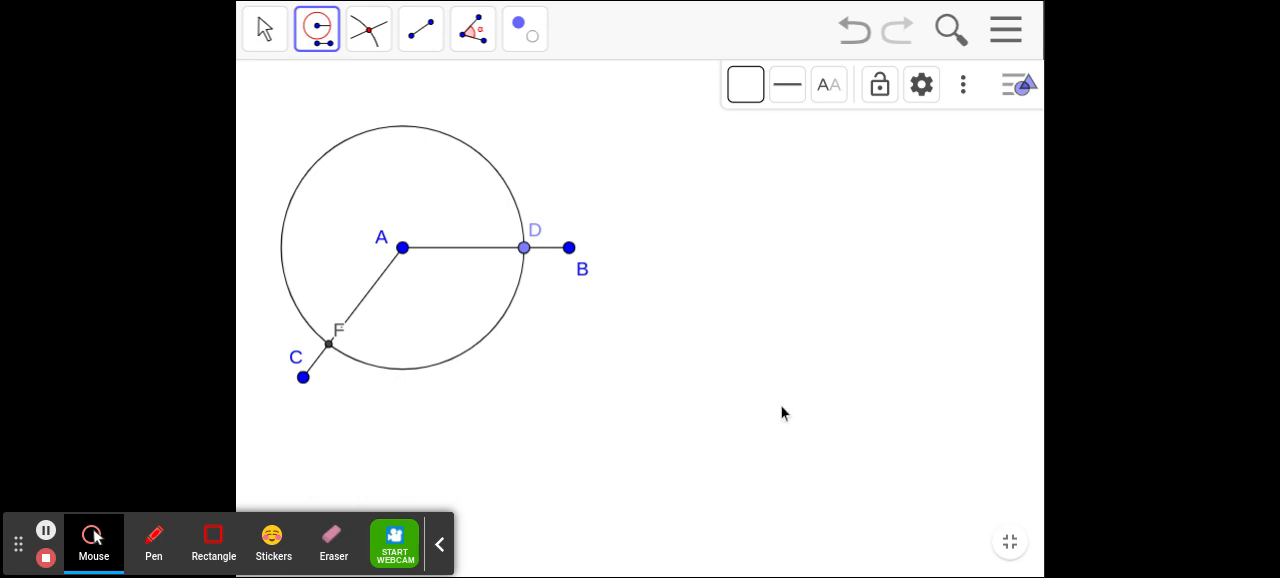
pyautogui.click(402, 248)
pyautogui.click(569, 248)
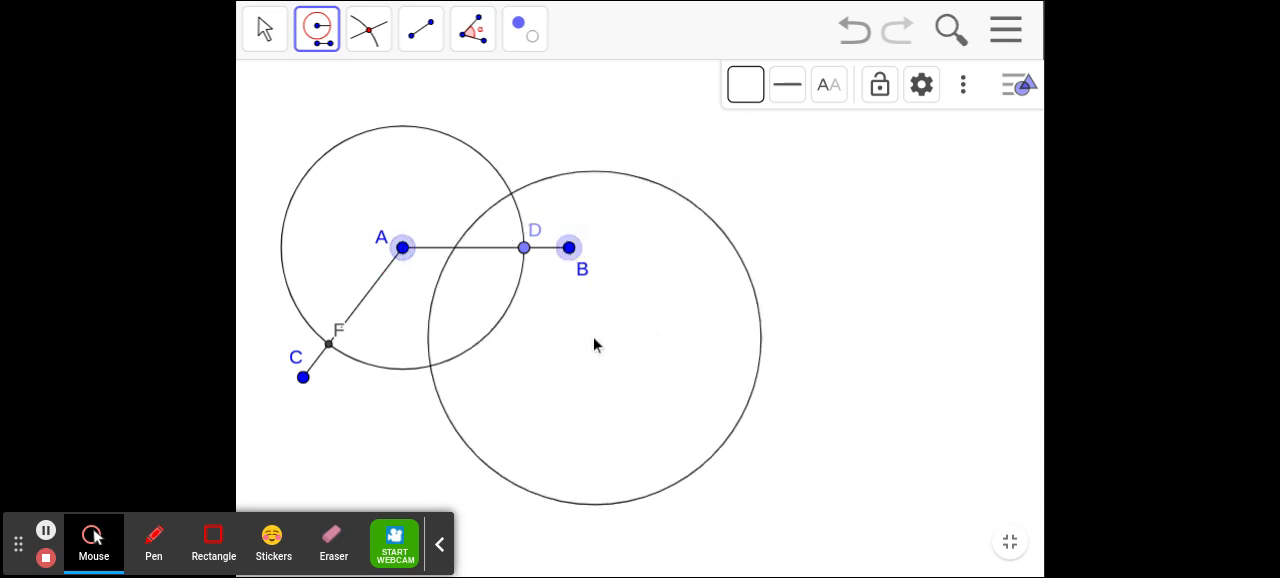
pyautogui.click(524, 248)
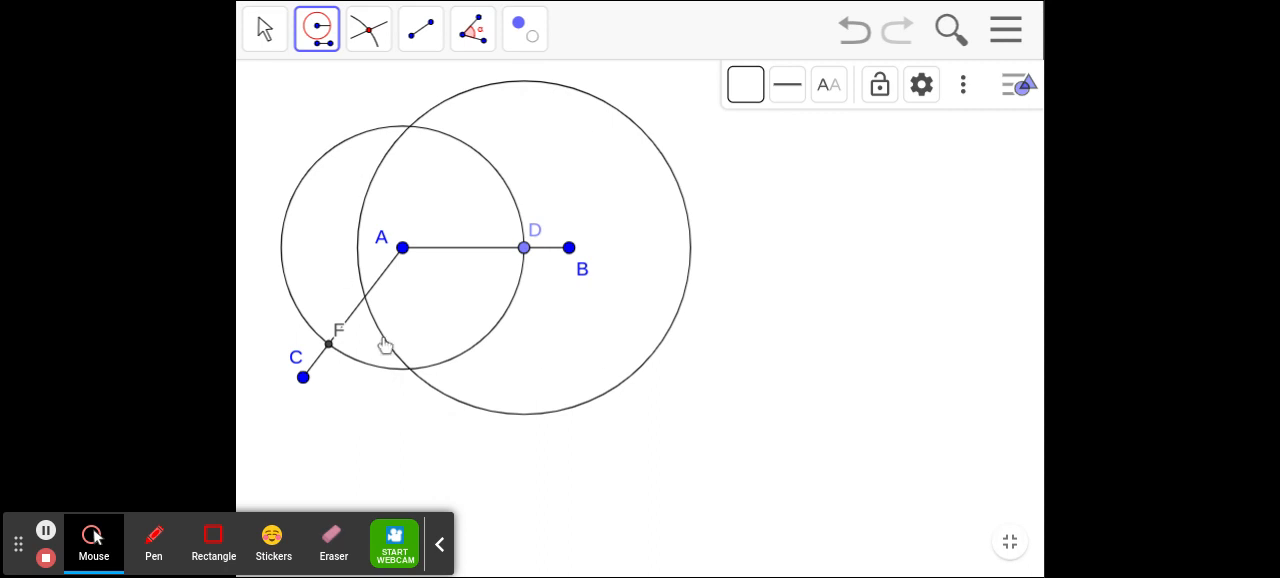
pyautogui.click(660, 160)
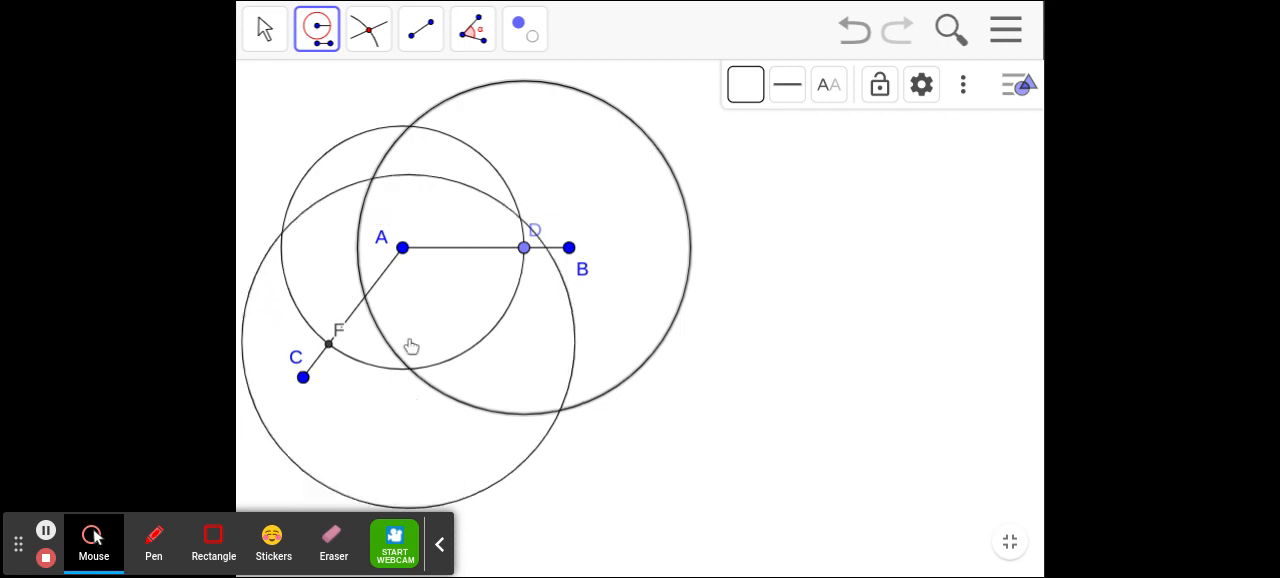
pyautogui.click(329, 345)
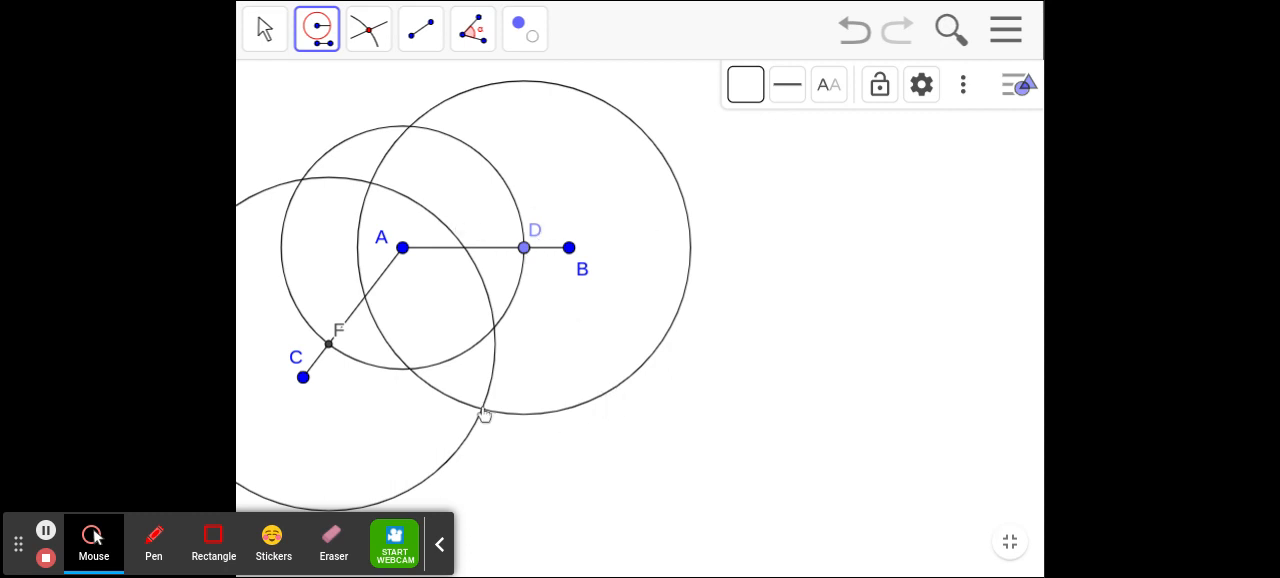
# - Mark the intersection of circles D and F inside angle BAC, outside circle A, and draw a segment from A to it
pyautogui.click(383, 37)
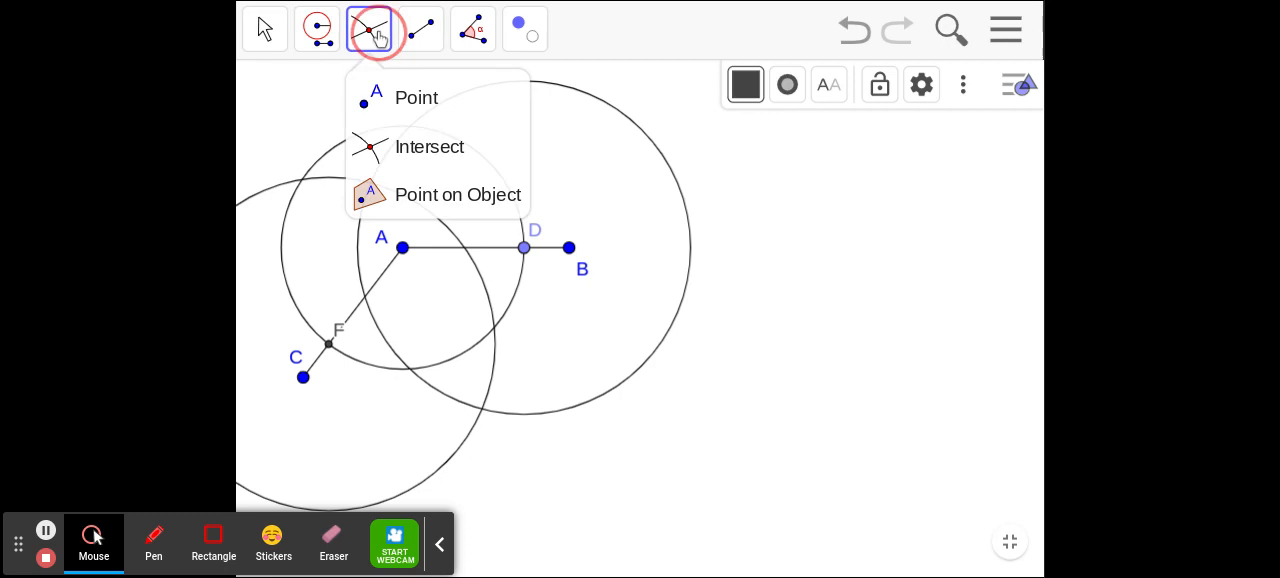
pyautogui.click(392, 148)
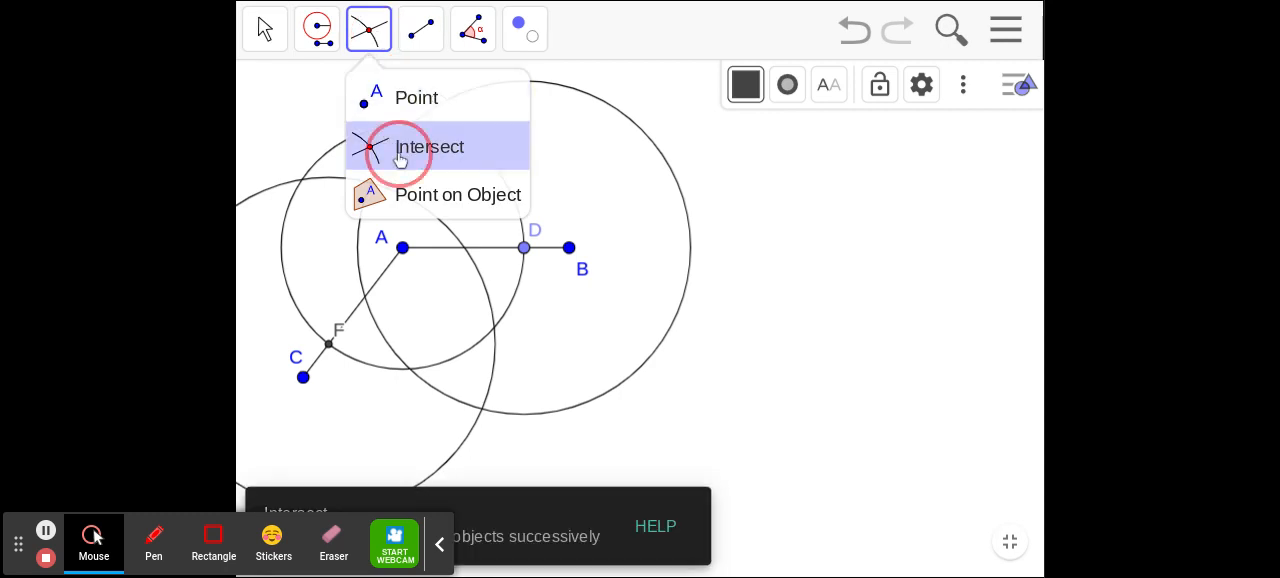
pyautogui.click(481, 409)
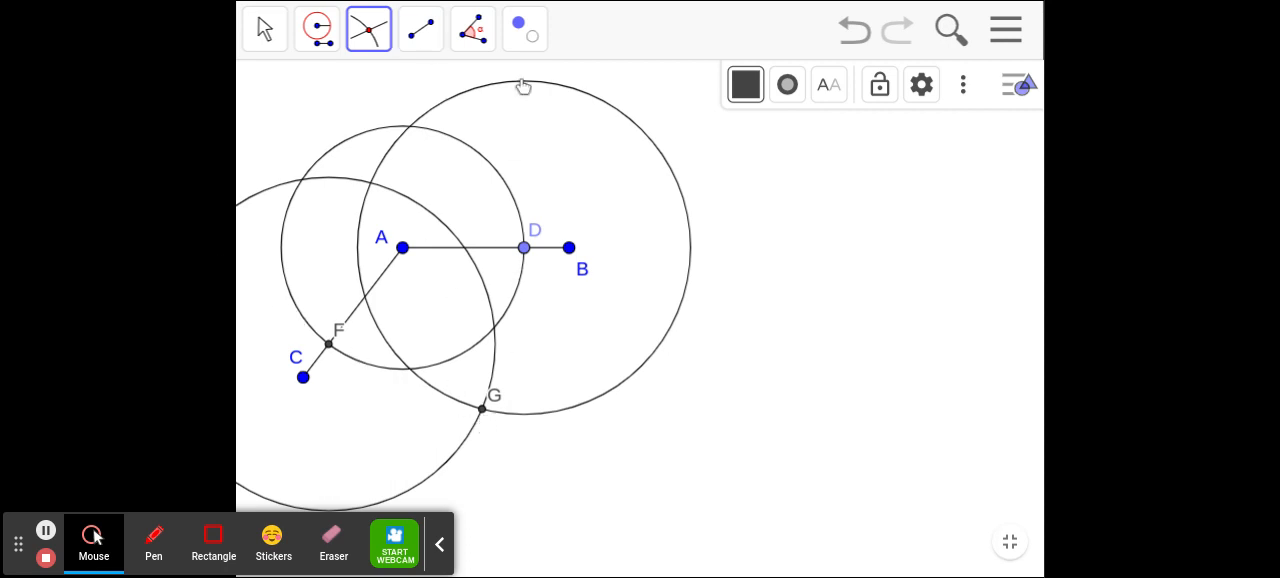
pyautogui.click(423, 32)
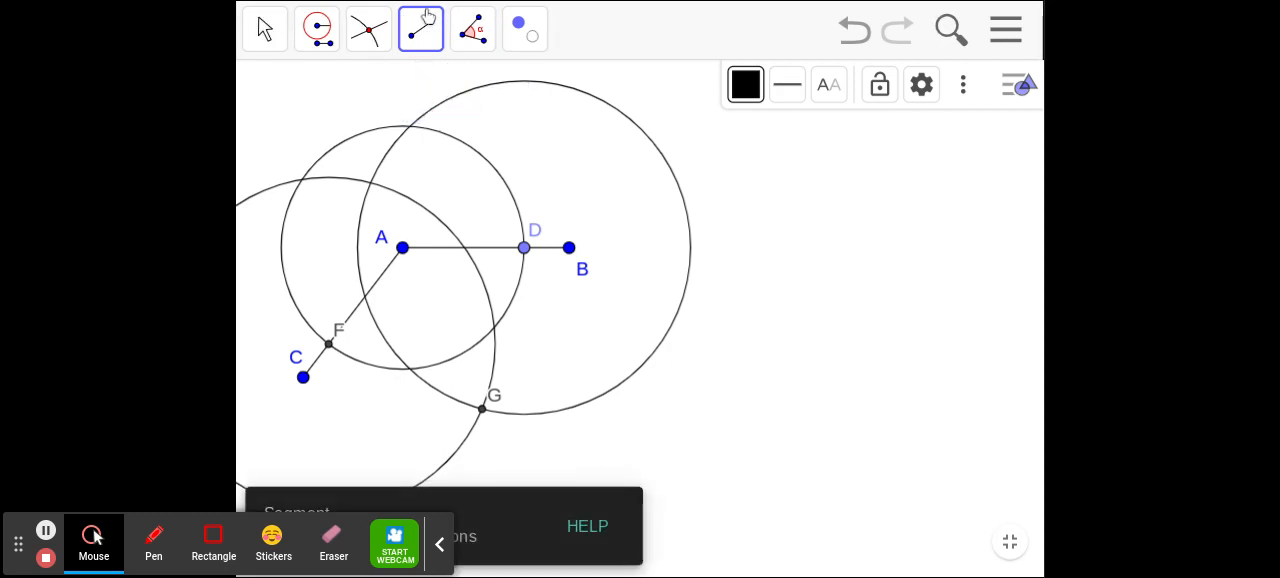
pyautogui.click(402, 249)
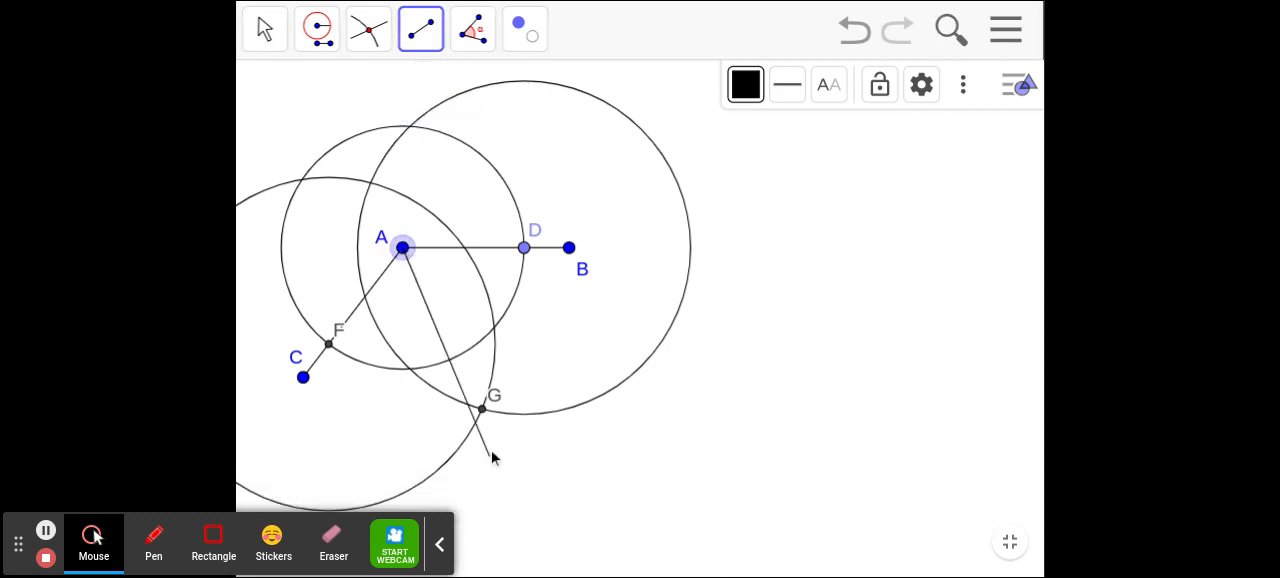
pyautogui.click(482, 409)
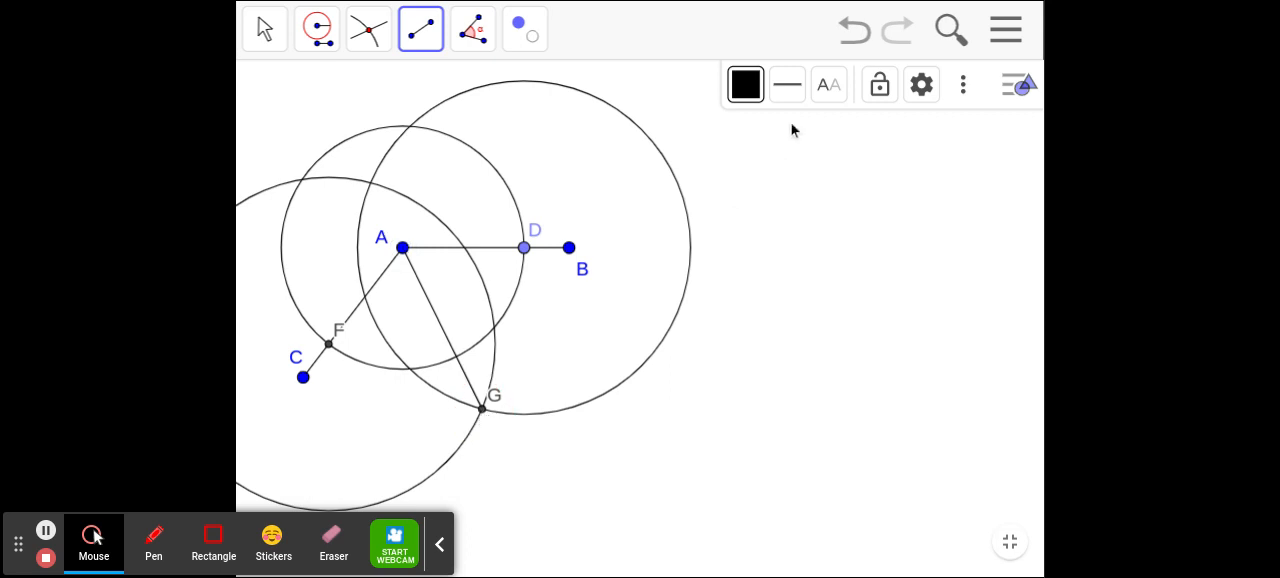
# - Format segment AG in orange with a solid line thickness of 10
pyautogui.click(733, 94)
pyautogui.click(870, 170)
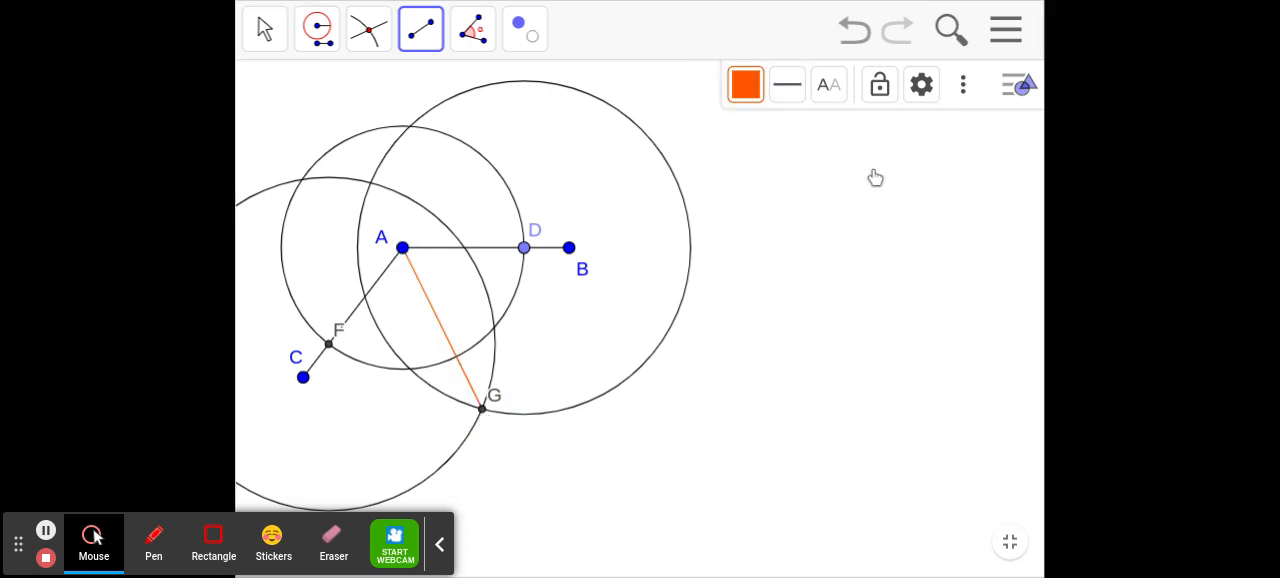
pyautogui.click(790, 97)
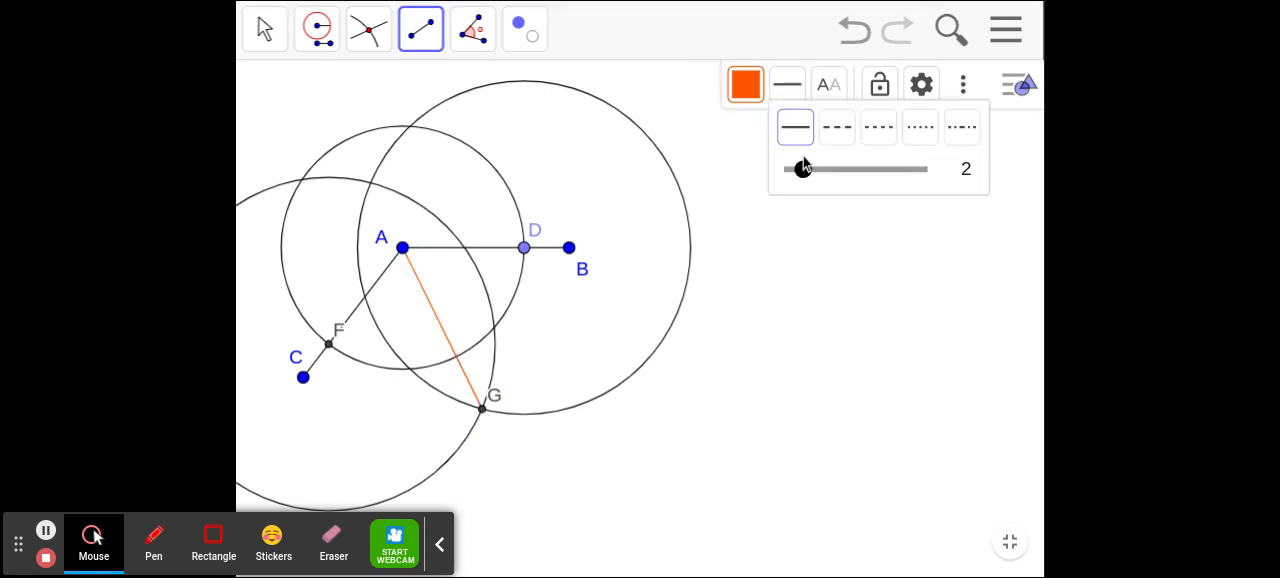
pyautogui.moveTo(803, 167); pyautogui.dragTo(888, 172)
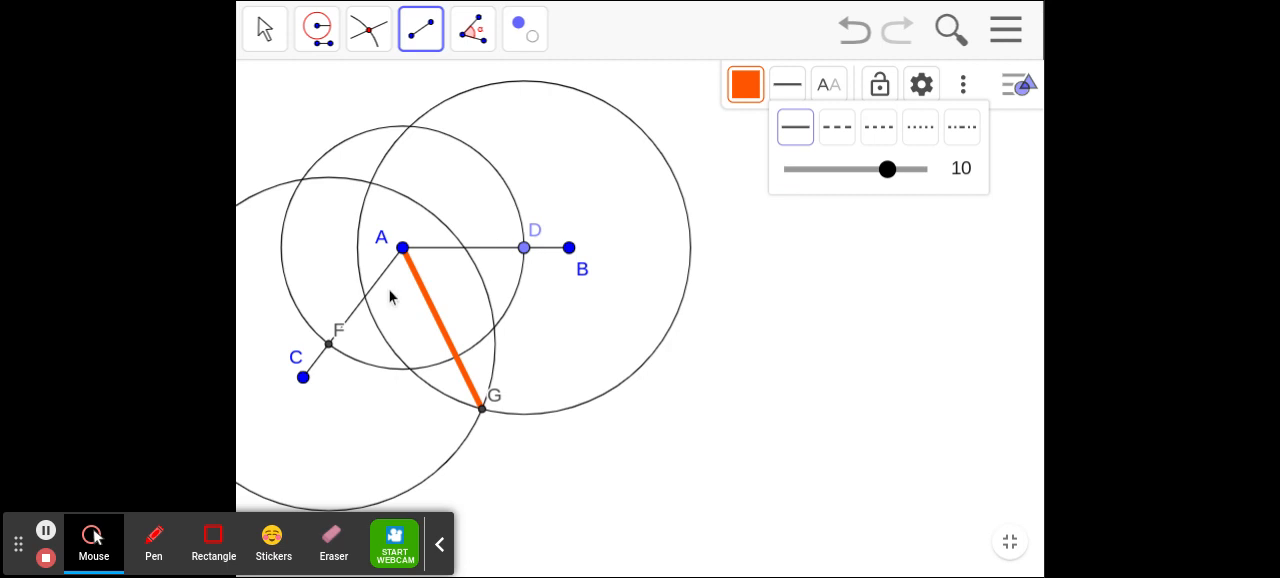
# - Measure angles GAD and FAG on both sides of the orange bisector with the Angle tool
pyautogui.click(472, 42)
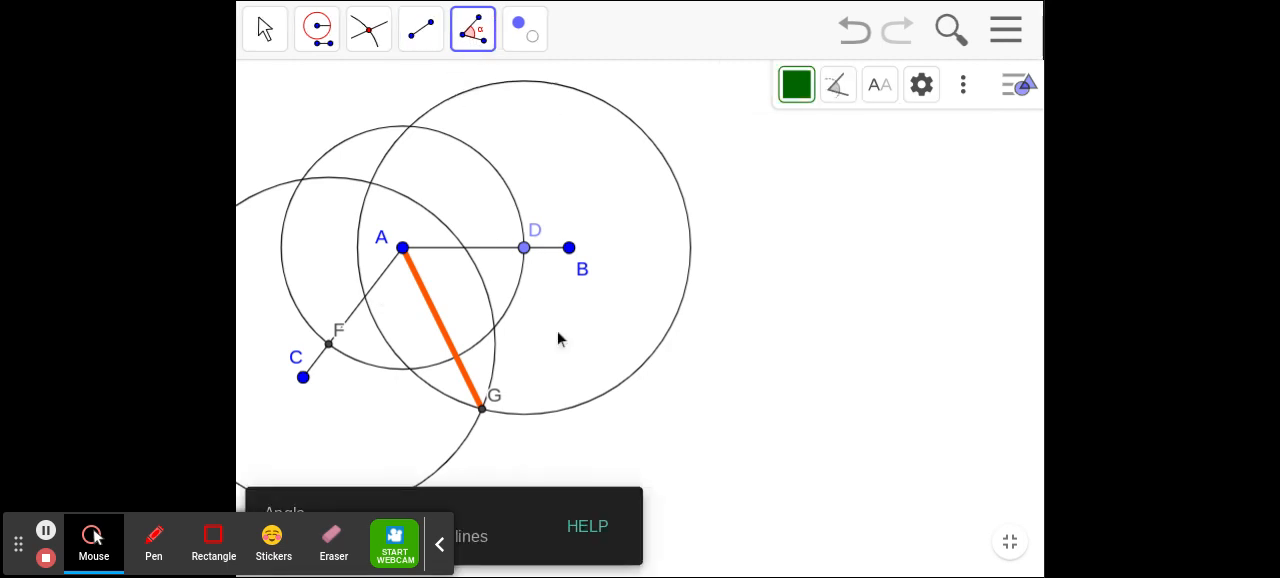
pyautogui.click(482, 409)
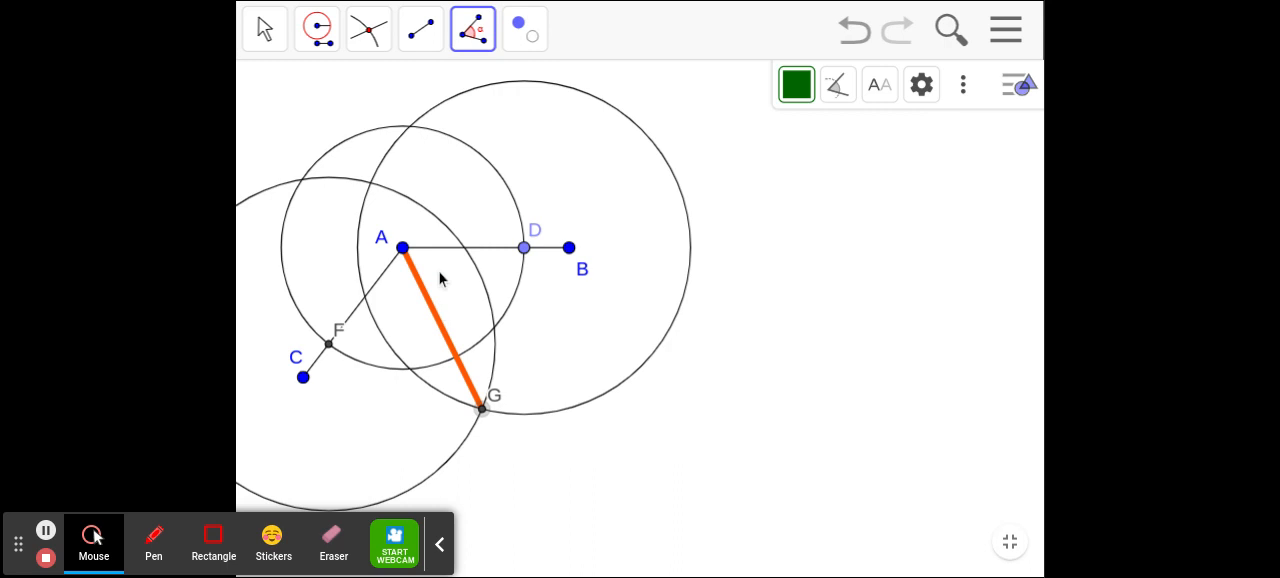
pyautogui.click(403, 249)
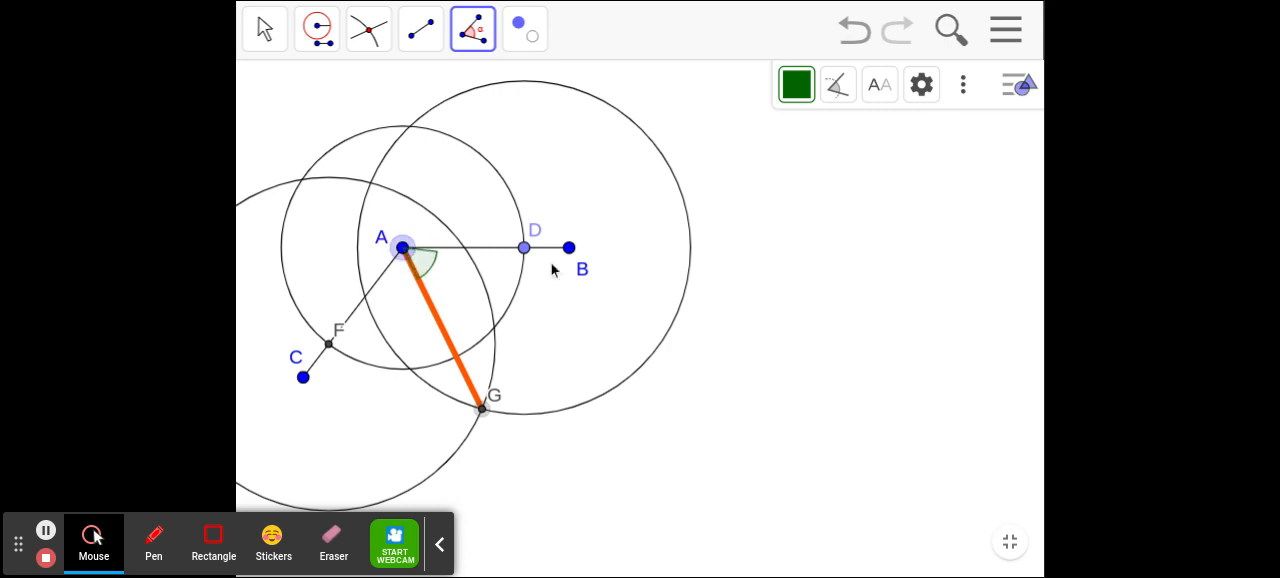
pyautogui.click(524, 248)
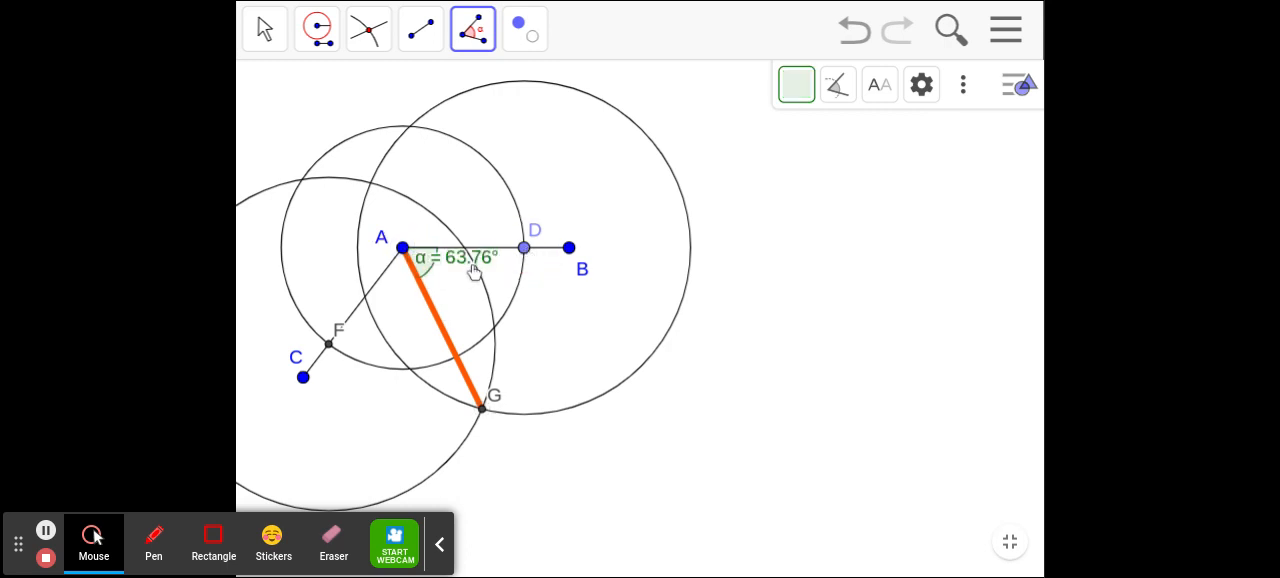
pyautogui.click(329, 346)
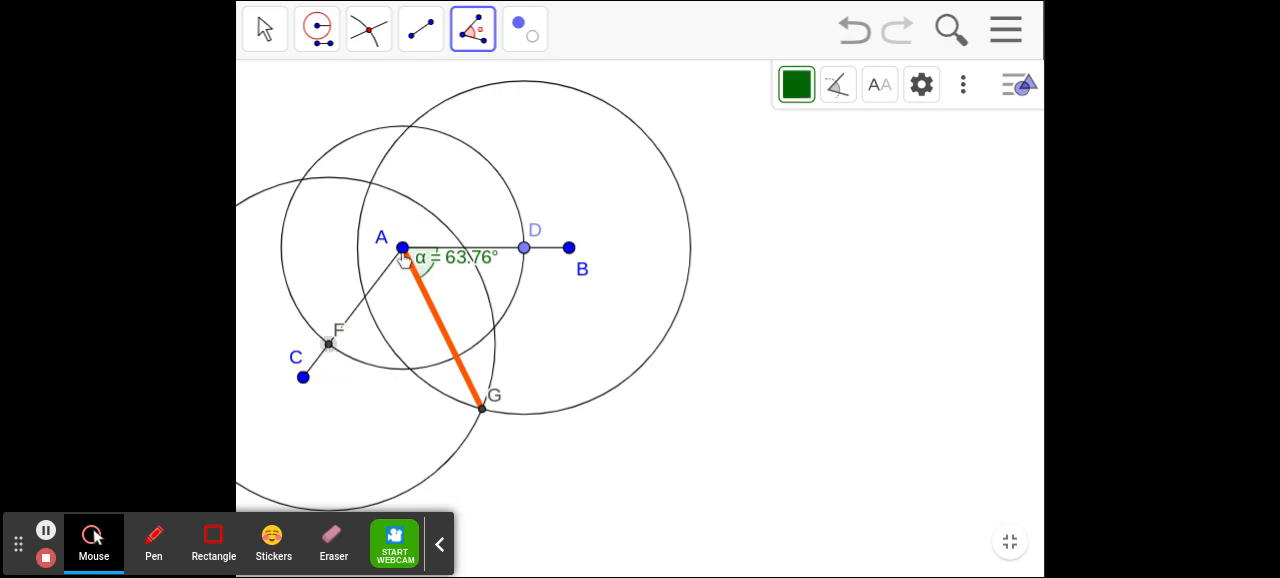
pyautogui.click(402, 249)
pyautogui.click(481, 408)
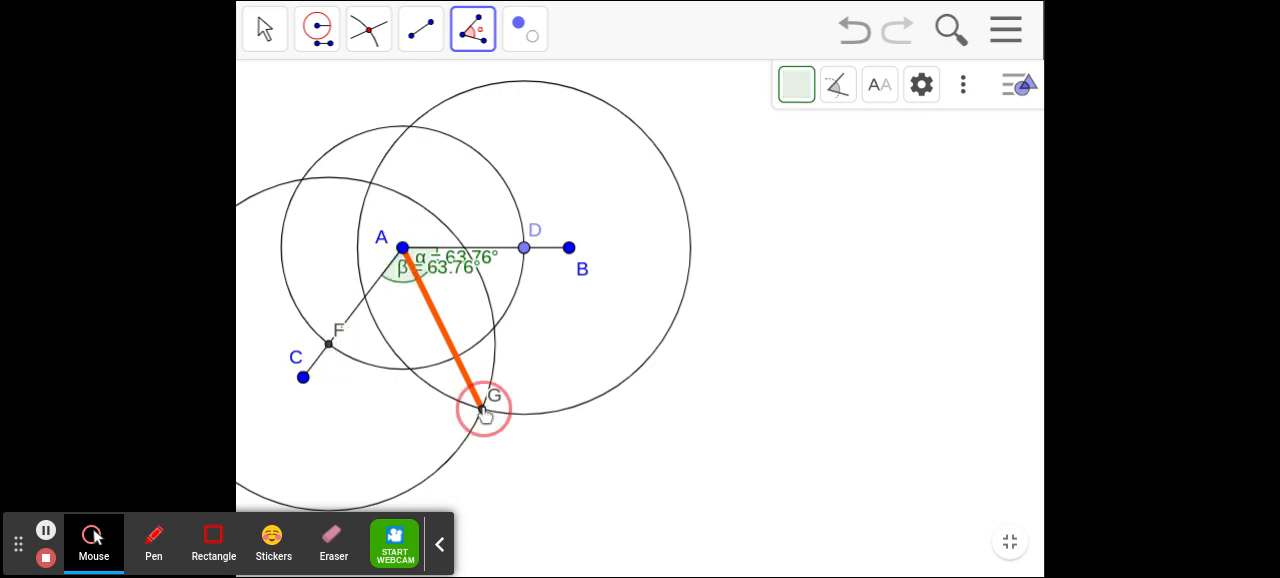
# - Try to move the β angle label away from the overlapping α label near point A
pyautogui.click(265, 32)
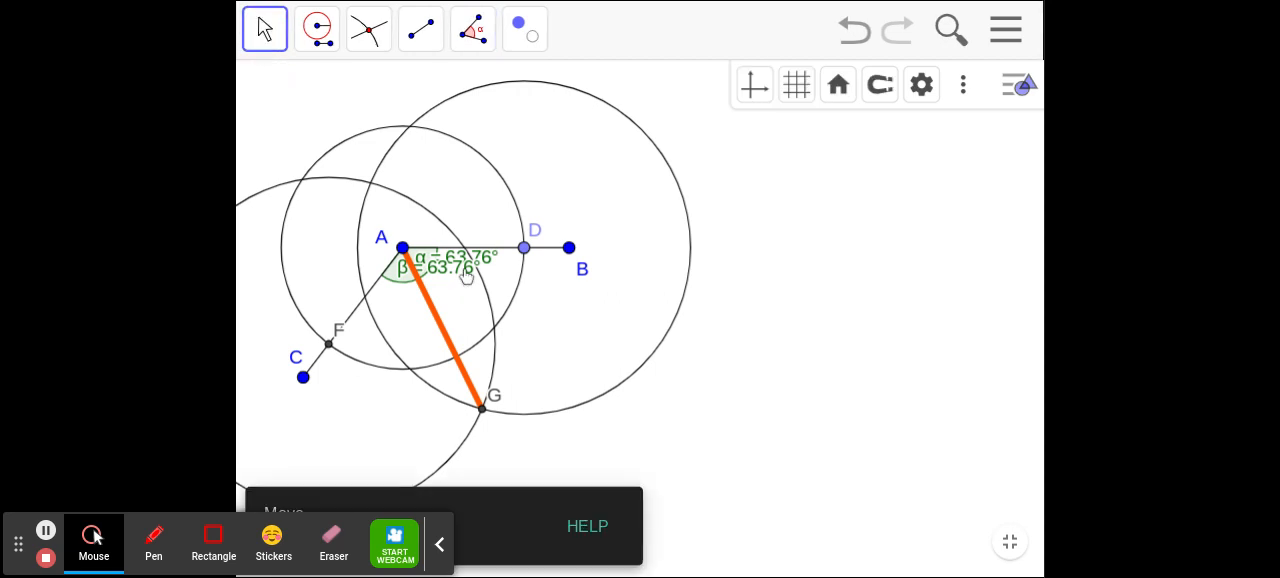
pyautogui.click(449, 294)
pyautogui.moveTo(448, 266); pyautogui.dragTo(407, 285)
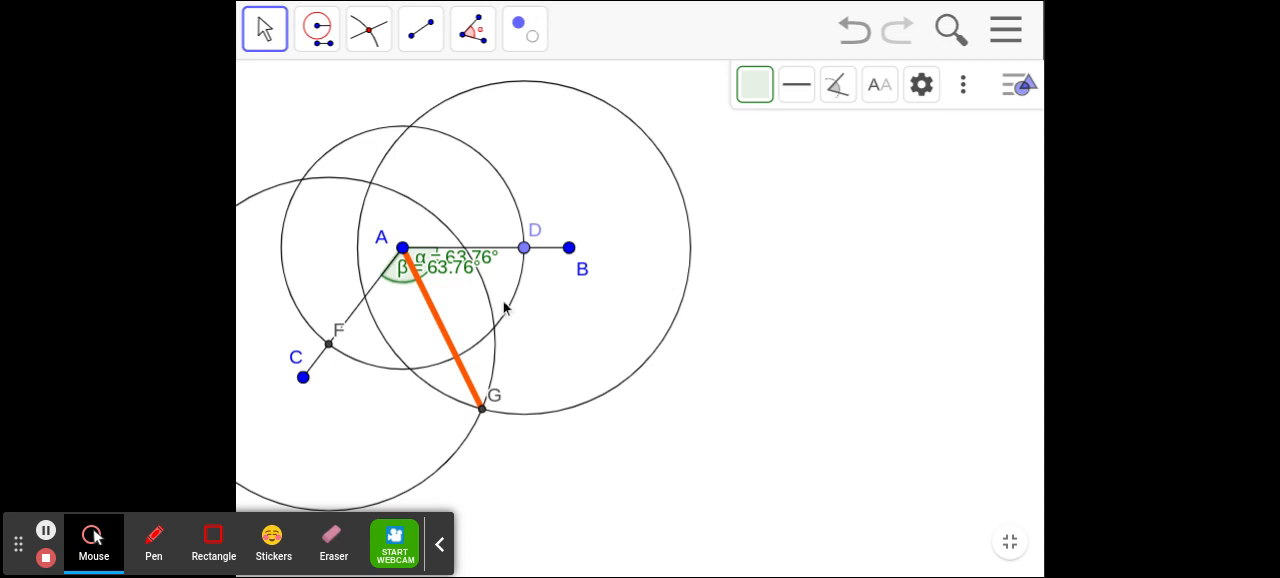